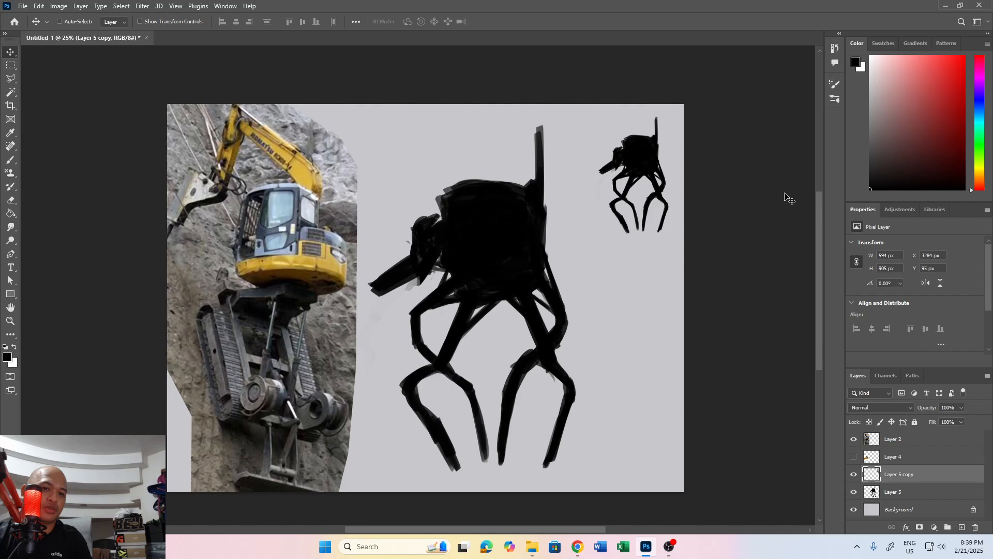
Scale the large black silhouette on Layer 5 down to about 1600 by 2441 px
left_click(893, 444)
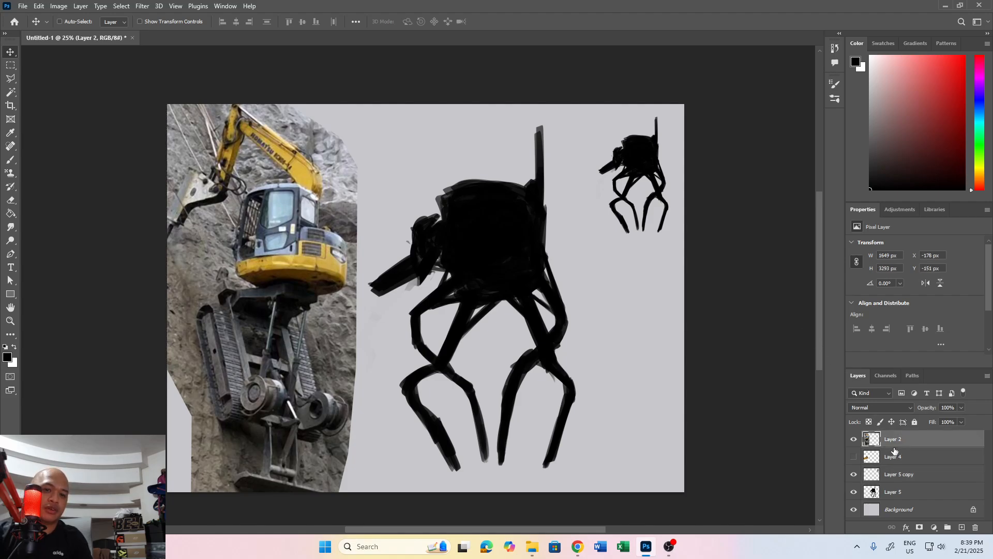
left_click(901, 488)
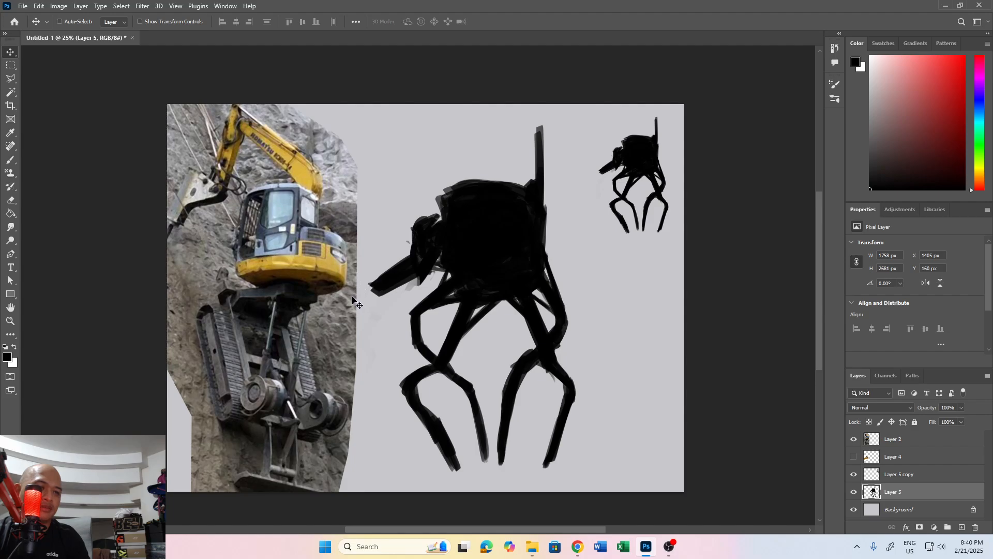
mouse_move(352, 300)
left_mouse_down()
mouse_move(362, 282)
mouse_move(353, 299)
left_mouse_up()
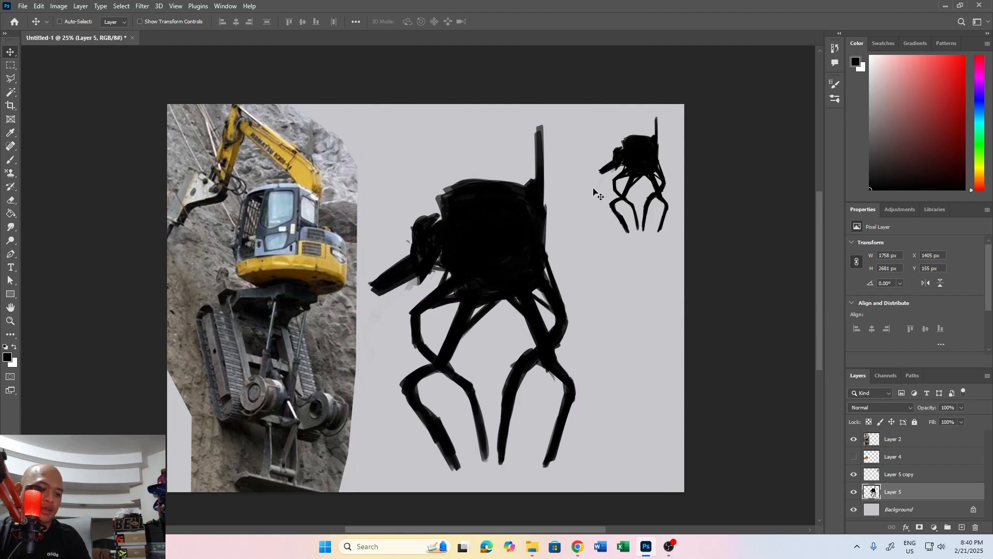
key("ctrl+t")
mouse_move(580, 123)
left_mouse_down()
mouse_move(539, 156)
mouse_move(572, 126)
mouse_move(571, 139)
left_mouse_up()
key("Return")
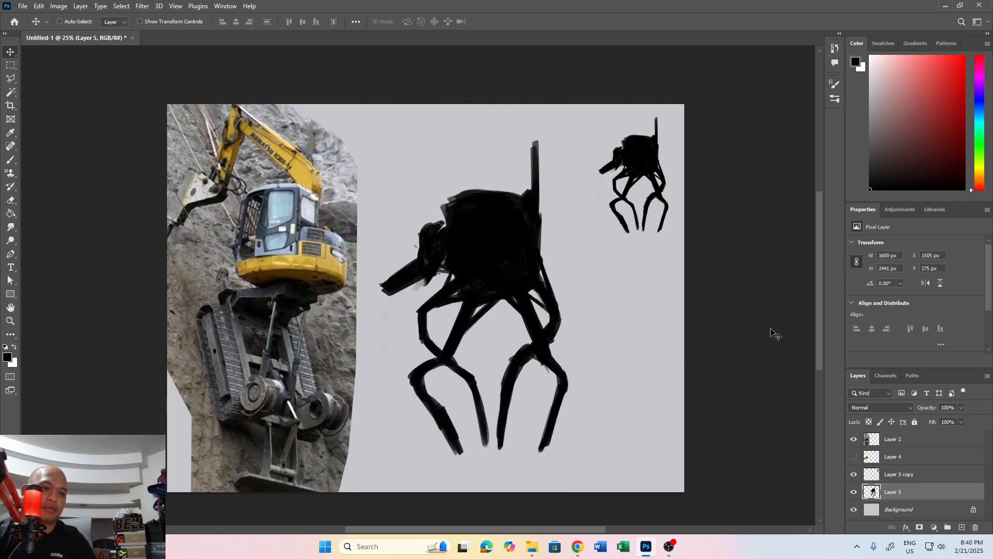
Move the excavator photo on Layer 2 over the large silhouette and set its blend mode to Lighten
left_click(918, 444)
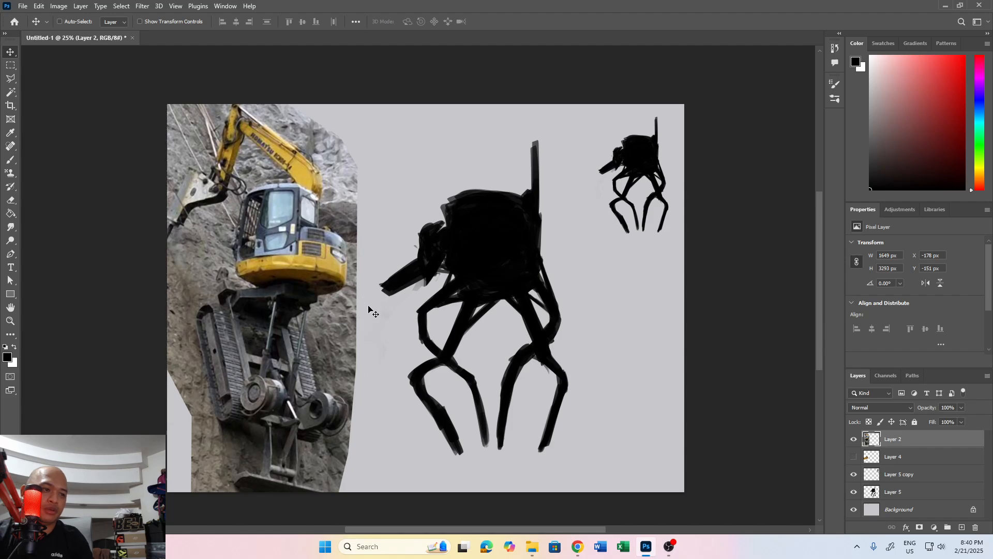
left_click_drag(348, 334, 525, 320)
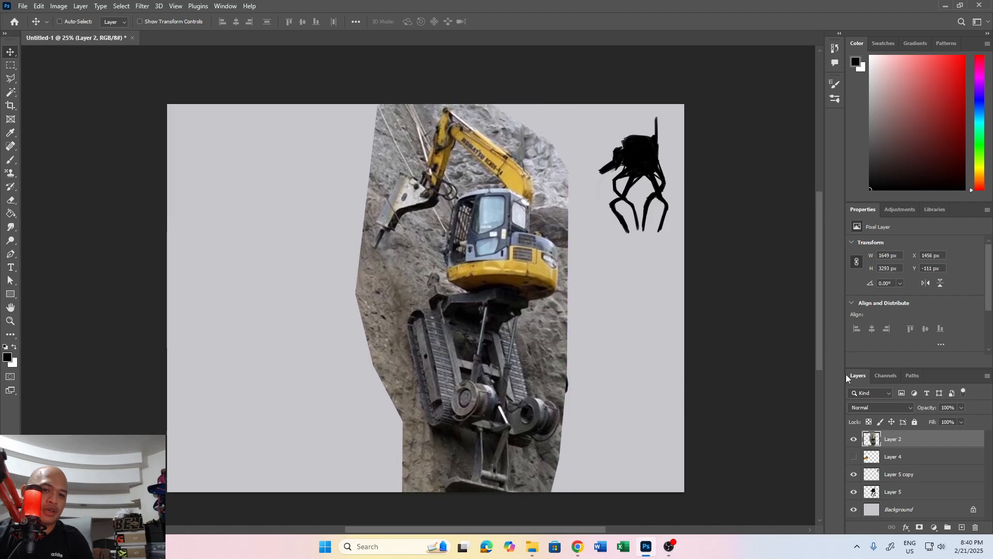
left_click(904, 408)
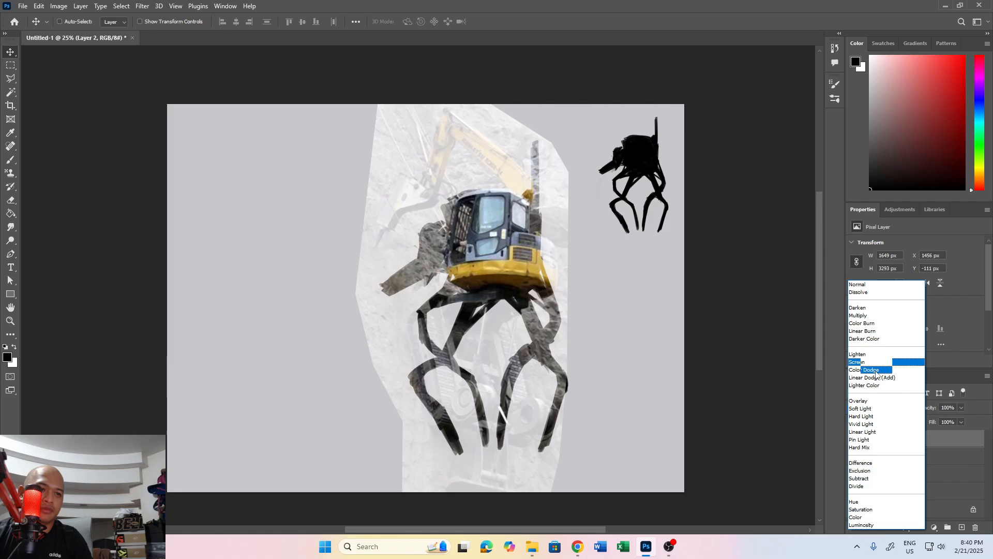
left_click(884, 356)
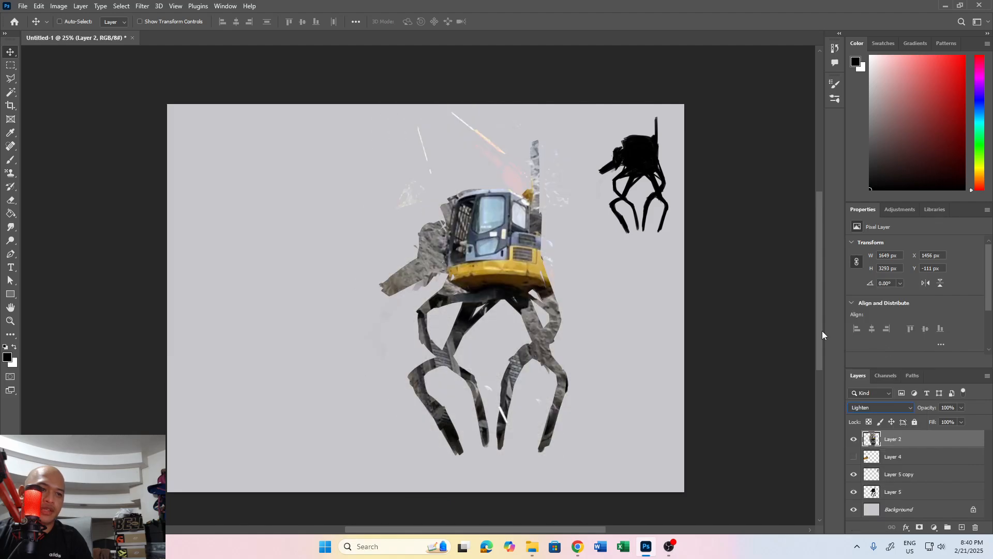
Enlarge the excavator photo to about 113.5% with a slight rotation and shift its cab over the silhouette's body
key("ctrl+t")
left_click_drag(544, 271, 520, 267)
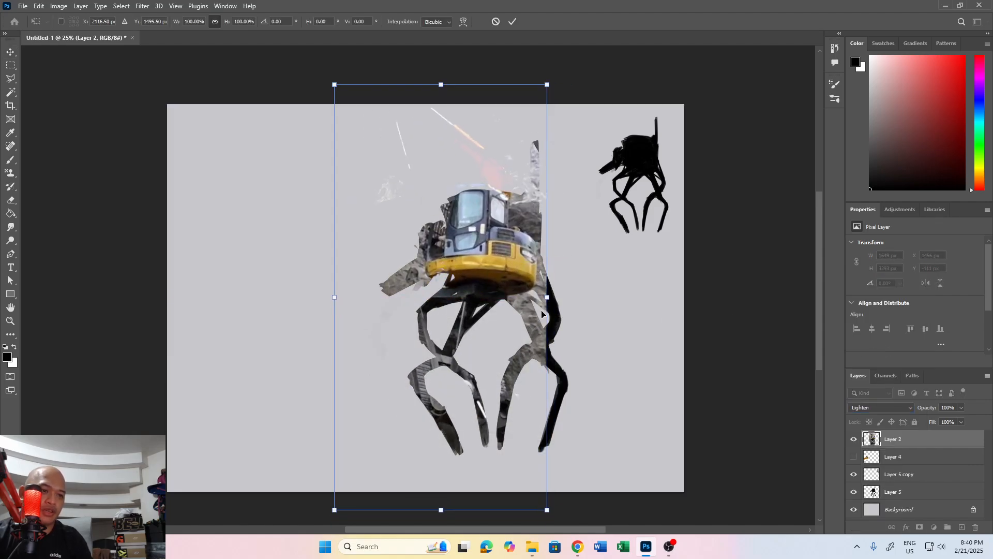
mouse_move(565, 508)
left_mouse_down()
mouse_move(555, 523)
mouse_move(575, 496)
left_mouse_up()
left_click_drag(550, 87, 594, 58)
left_click_drag(562, 124, 551, 197)
left_click_drag(562, 122, 552, 156)
left_click_drag(533, 224, 546, 170)
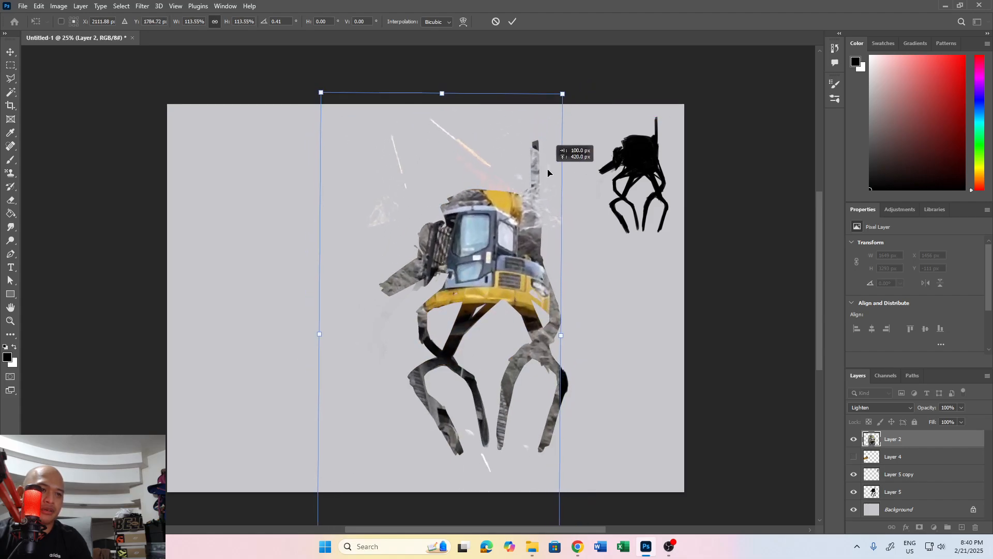
Refine the photo's scale and position so the cab fills the silhouette's body, at about 2010 by 4009 px
mouse_move(565, 102)
left_mouse_down()
mouse_move(560, 110)
mouse_move(573, 91)
left_mouse_up()
mouse_move(549, 192)
left_mouse_down()
mouse_move(552, 157)
mouse_move(549, 199)
left_mouse_up()
left_click_drag(568, 67, 568, 98)
left_click_drag(530, 222, 547, 172)
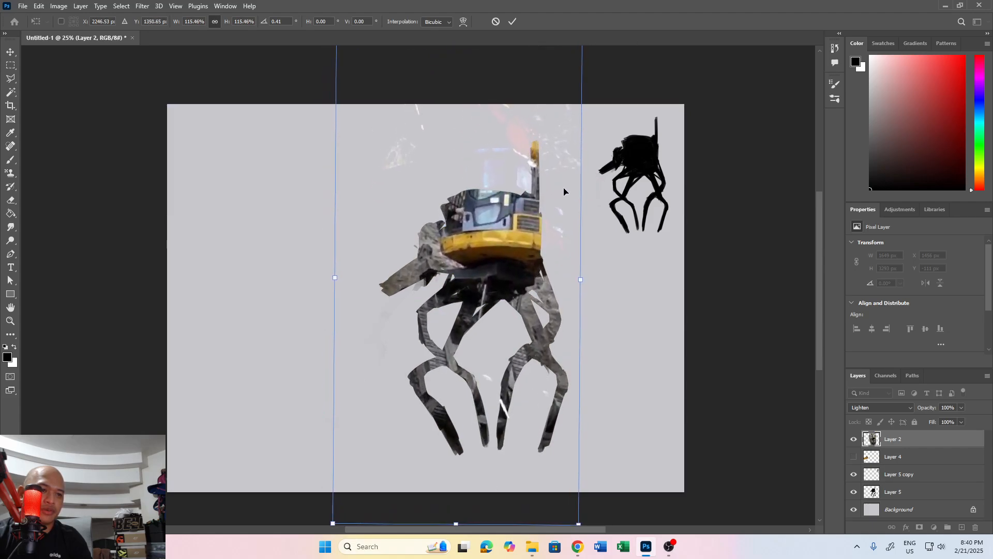
left_click_drag(566, 139, 548, 209)
left_click_drag(565, 104, 623, 51)
left_click_drag(560, 168, 533, 154)
mouse_move(540, 198)
left_mouse_down()
mouse_move(543, 173)
mouse_move(541, 206)
left_mouse_up()
left_click_drag(562, 78, 555, 120)
key("Return")
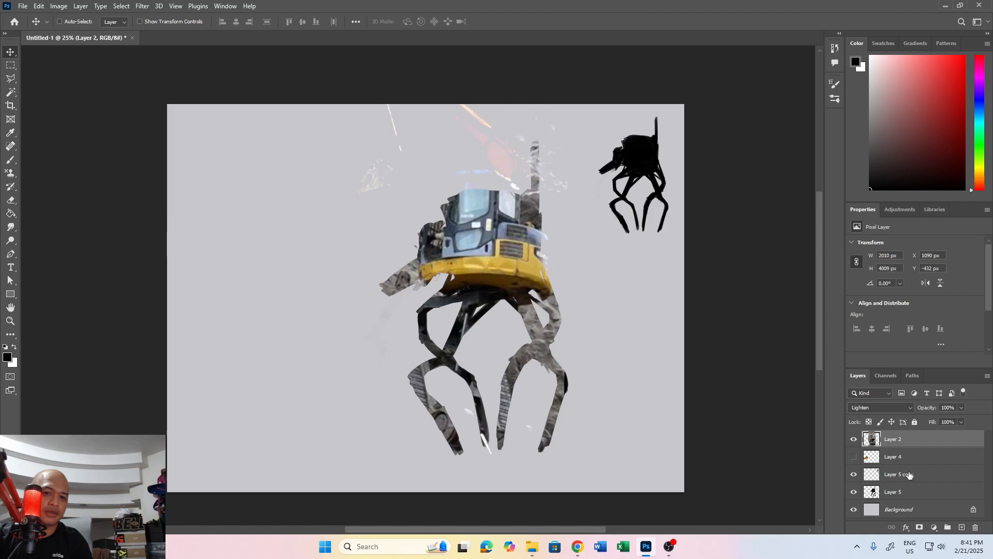
Place Layer 5 directly below Layer 2 and scale both layers down slightly together
left_click(901, 492)
left_click_drag(922, 475, 928, 456)
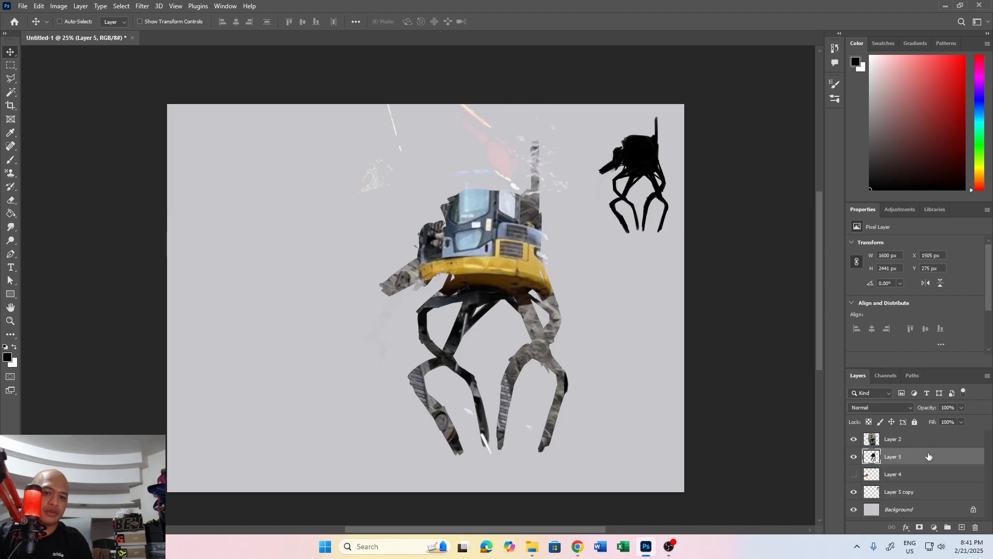
left_click(916, 439, "shift")
key("ctrl+t")
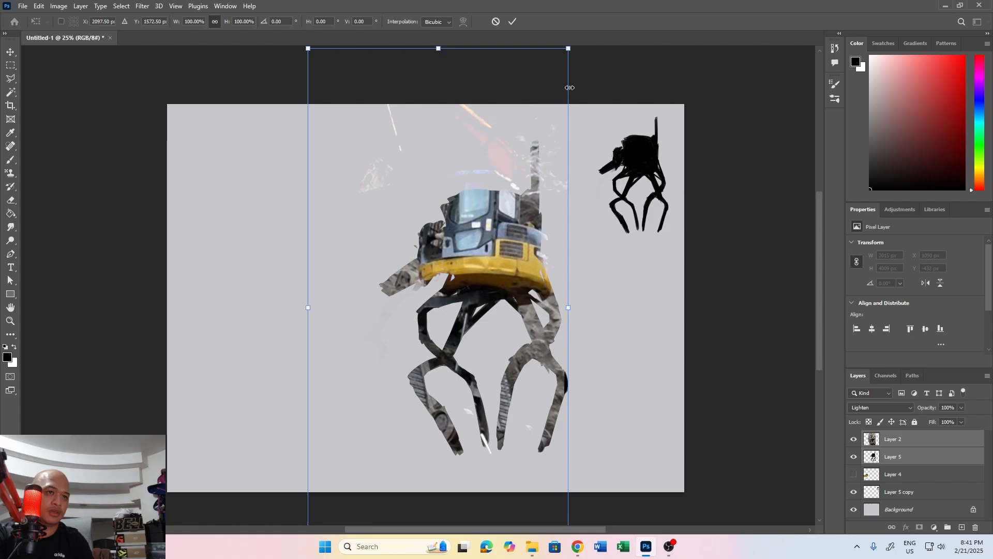
left_click_drag(568, 48, 571, 70)
key("Return")
Clip the excavator photo on Layer 2 to the silhouette on Layer 5
left_click(915, 439)
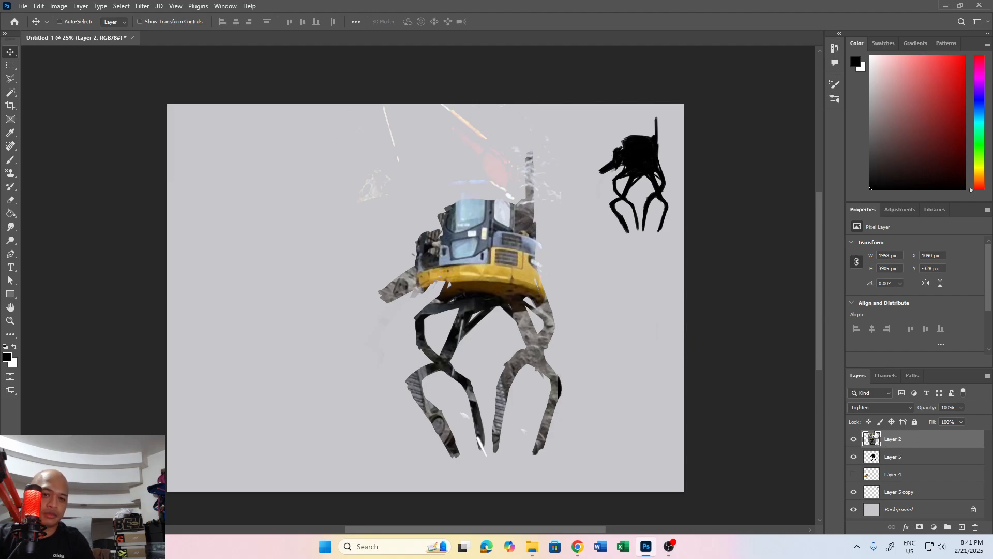
right_click(899, 442)
left_click(829, 295)
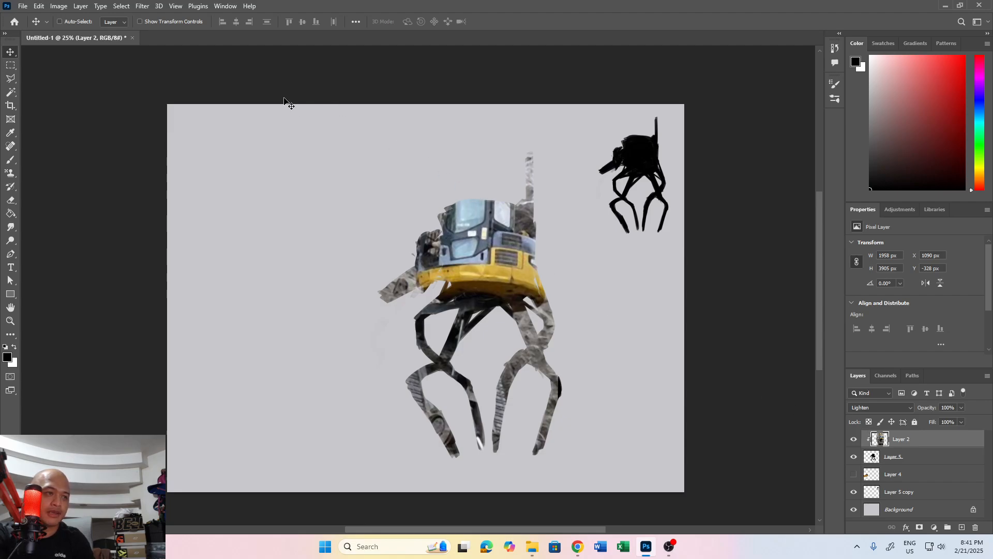
Apply a Median noise filter with an 8-pixel radius to the clipped excavator photo
left_click(121, 6)
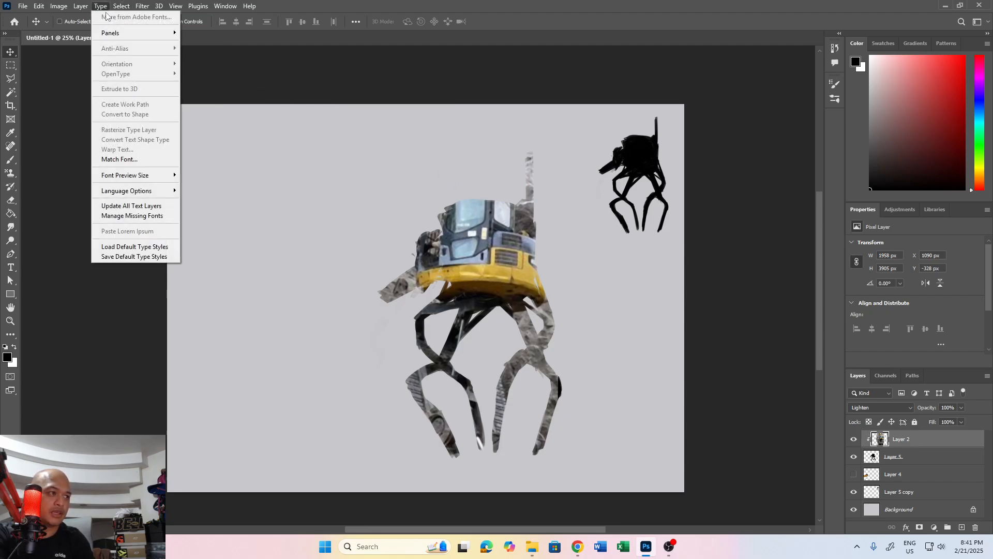
mouse_move(149, 7)
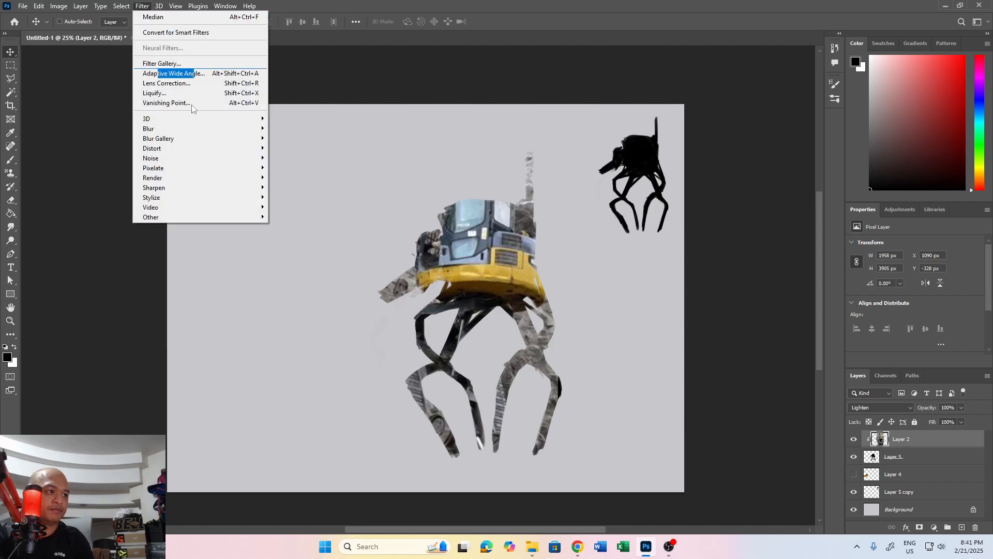
mouse_move(241, 158)
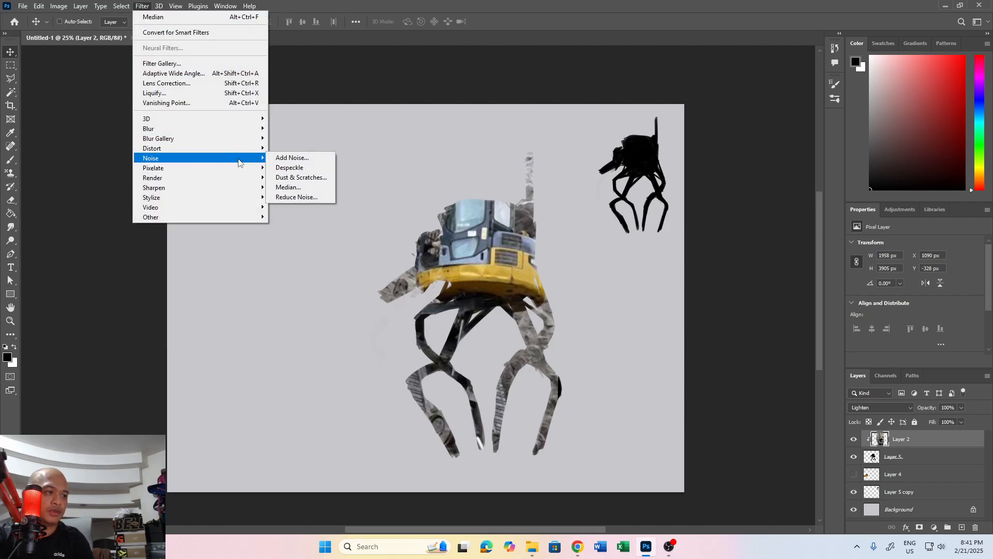
left_click(296, 188)
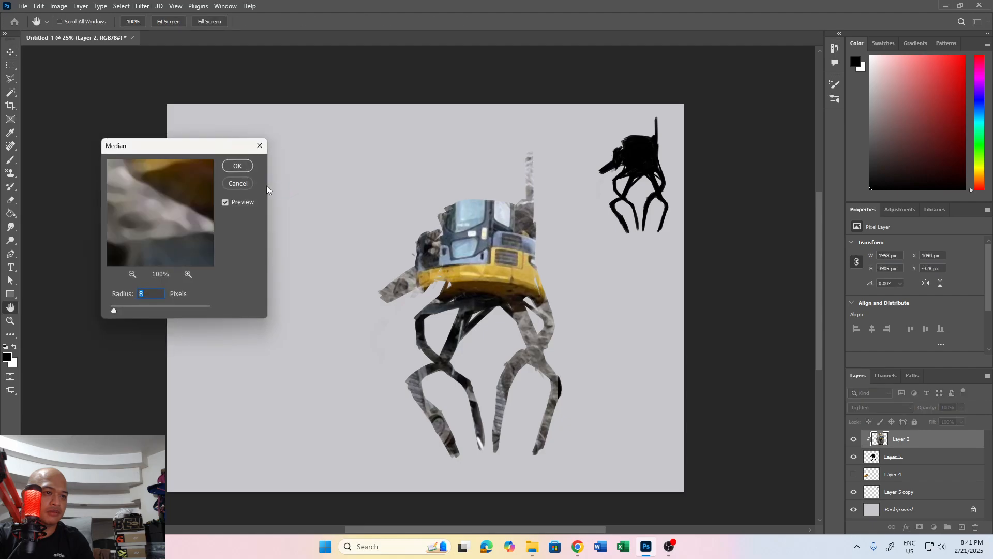
left_click(245, 166)
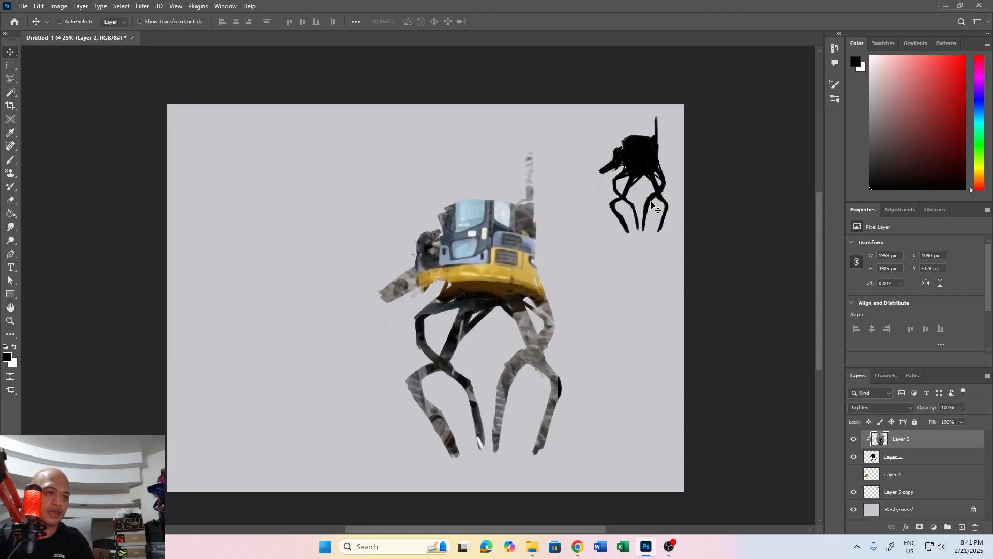
Duplicate Layer 2 and Layer 5, hide the originals, and merge the two copies into one layer
key("ctrl+e")
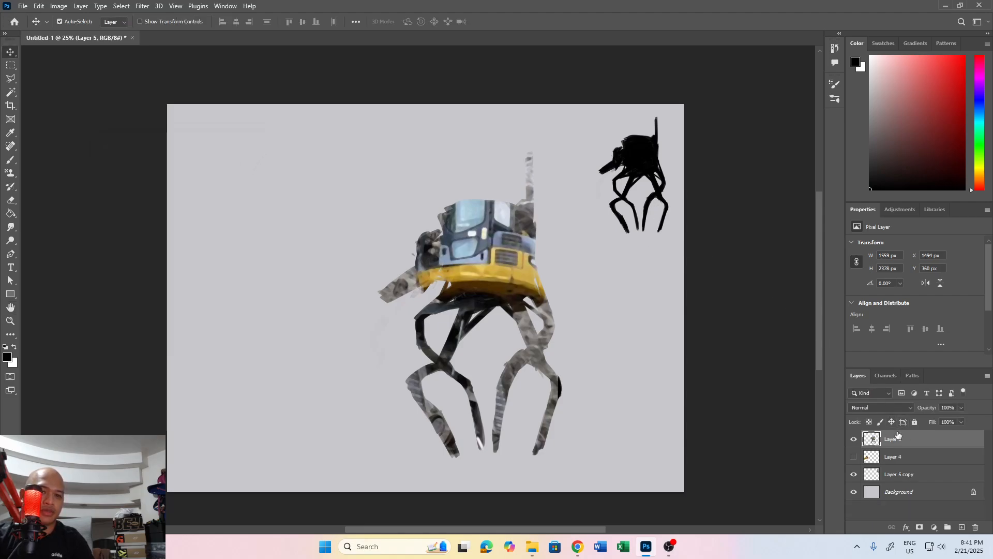
key("ctrl+z")
left_click(924, 458, "shift")
left_click_drag(958, 459, 962, 527)
left_click(854, 474)
left_click(854, 491)
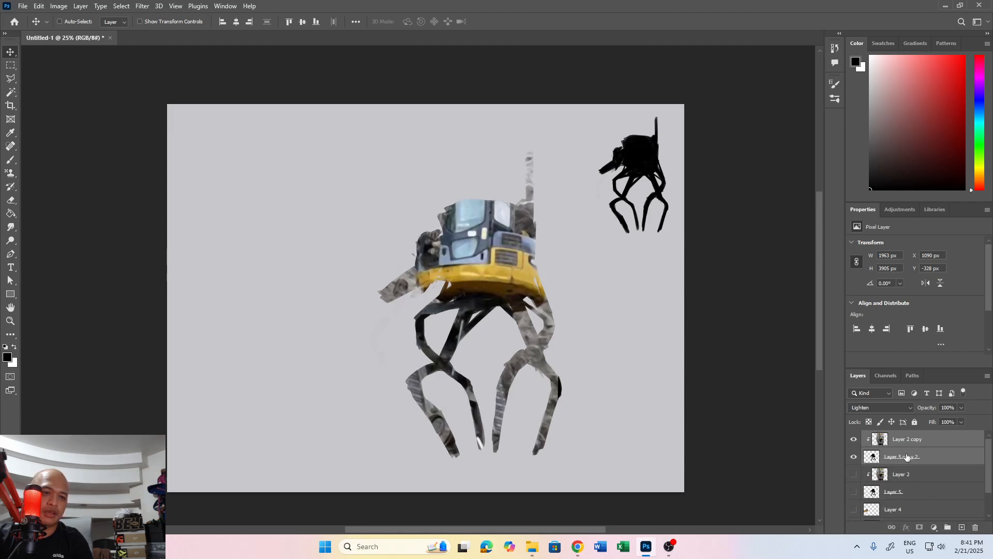
left_click(920, 444)
key("ctrl+e")
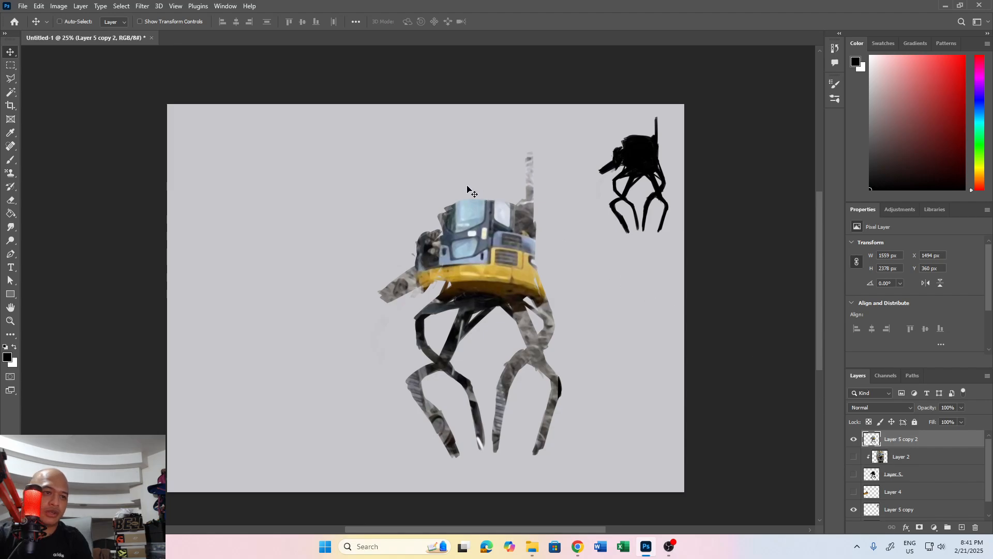
Shift the merged mech toward the canvas centre and enlarge the small silhouette to about 812 by 1237 px
left_click_drag(532, 264, 479, 249)
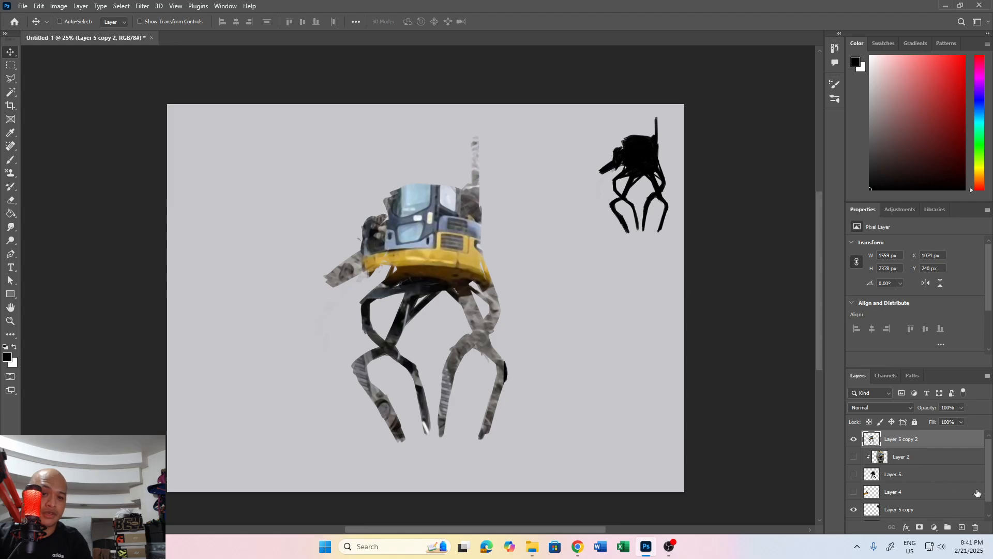
left_click(931, 509)
key("ctrl+t")
left_click_drag(592, 235, 563, 276)
key("Return")
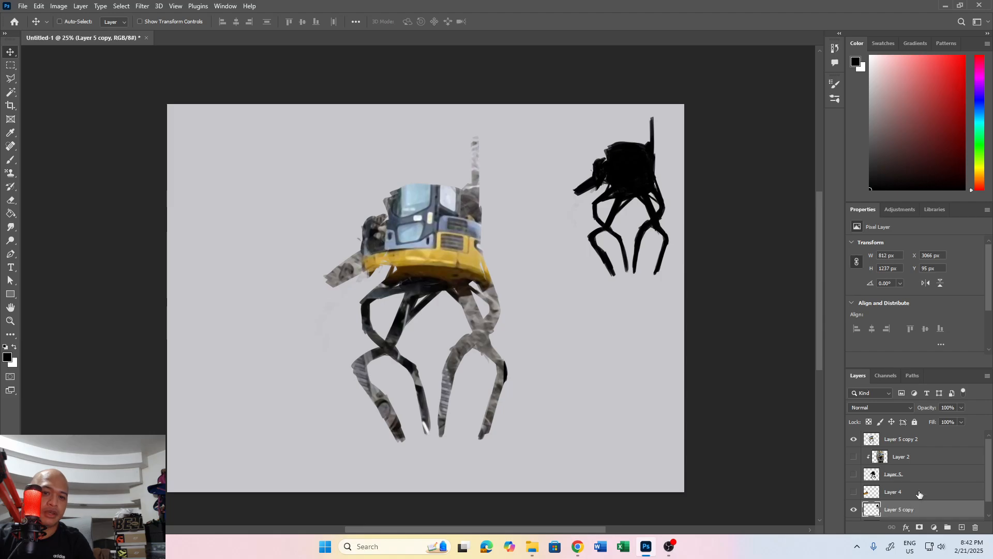
Sample dark tones beneath the mech's yellow base and paint over the rock texture on the right inner upper leg with a size 60 brush
left_click(916, 444)
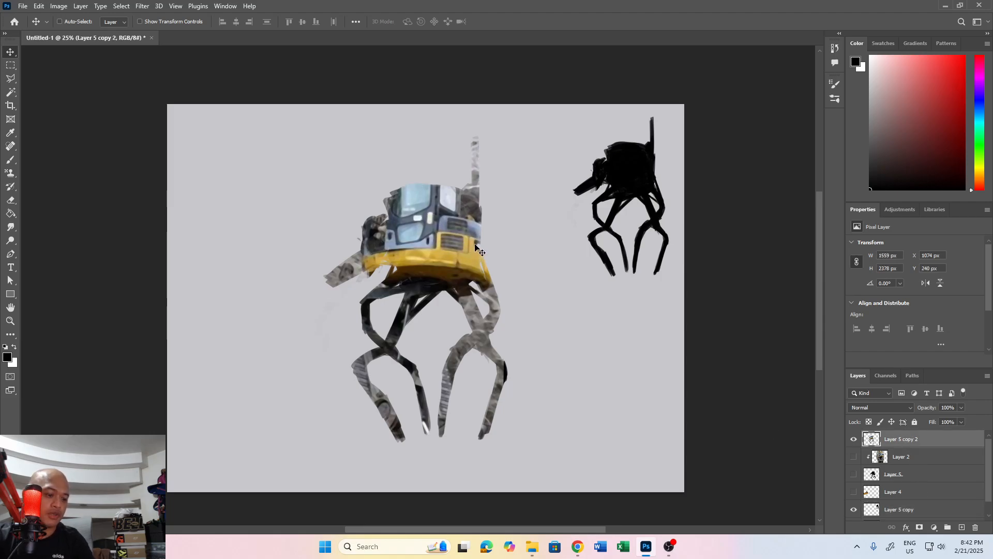
key("i")
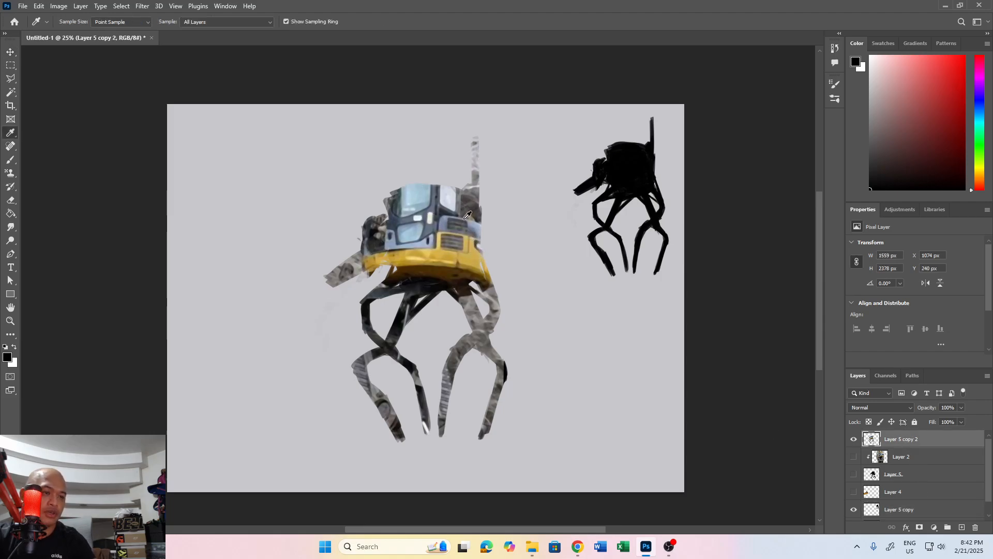
left_click(447, 278)
left_click(447, 278)
left_click(454, 270)
key("b")
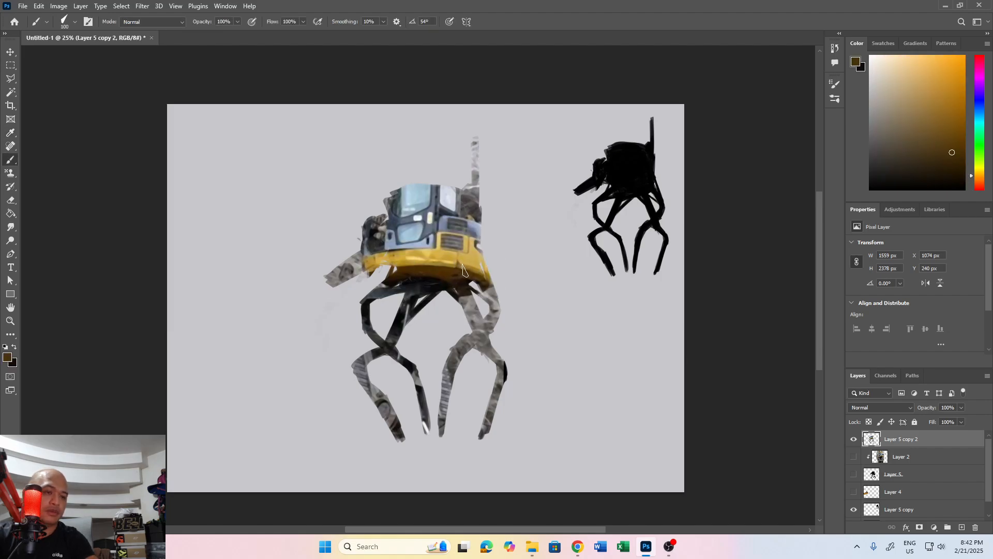
key("x")
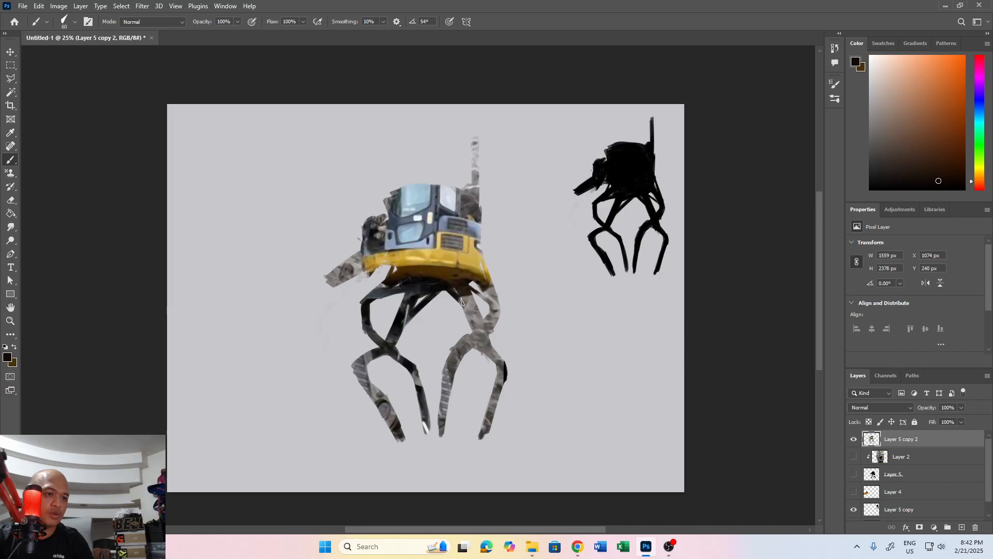
left_click_drag(461, 296, 477, 320)
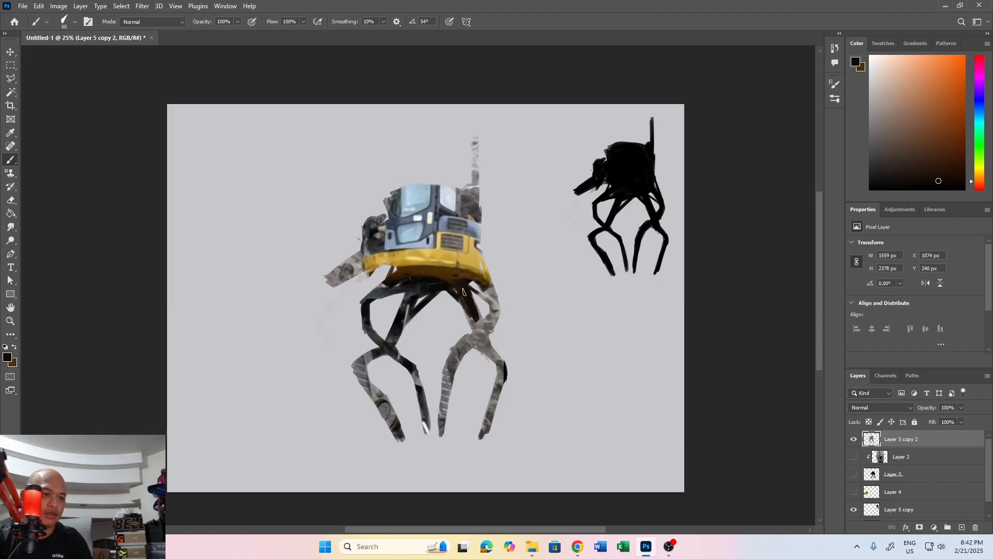
Sample dark grey from the mech's left legs and paint over the rock texture down the right front leg
key("i")
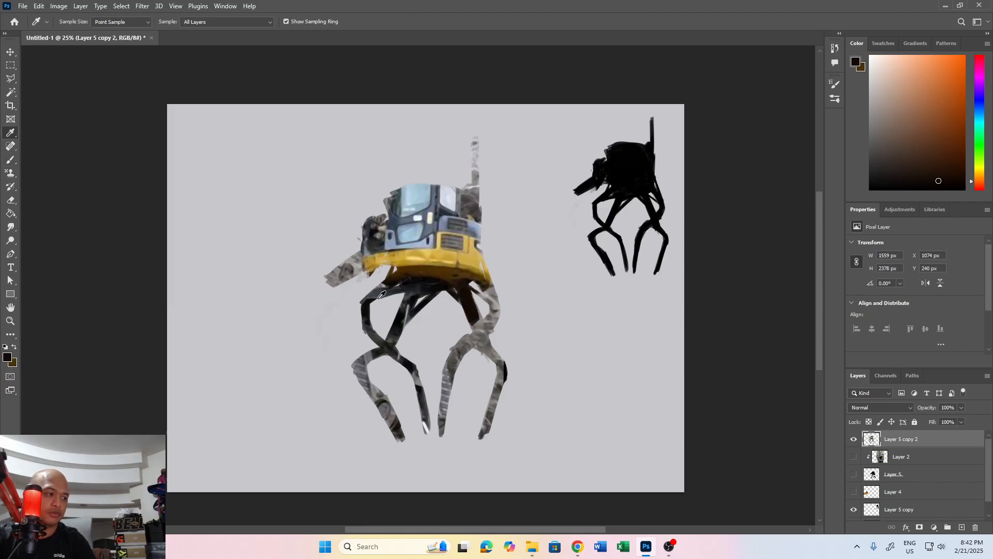
left_click(402, 286)
key("b")
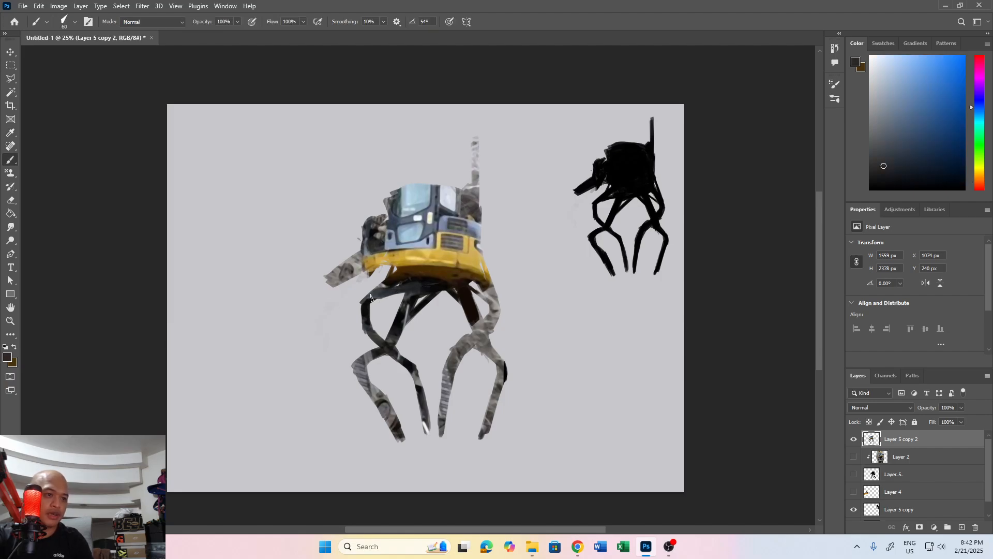
key("x")
key("i")
key("x")
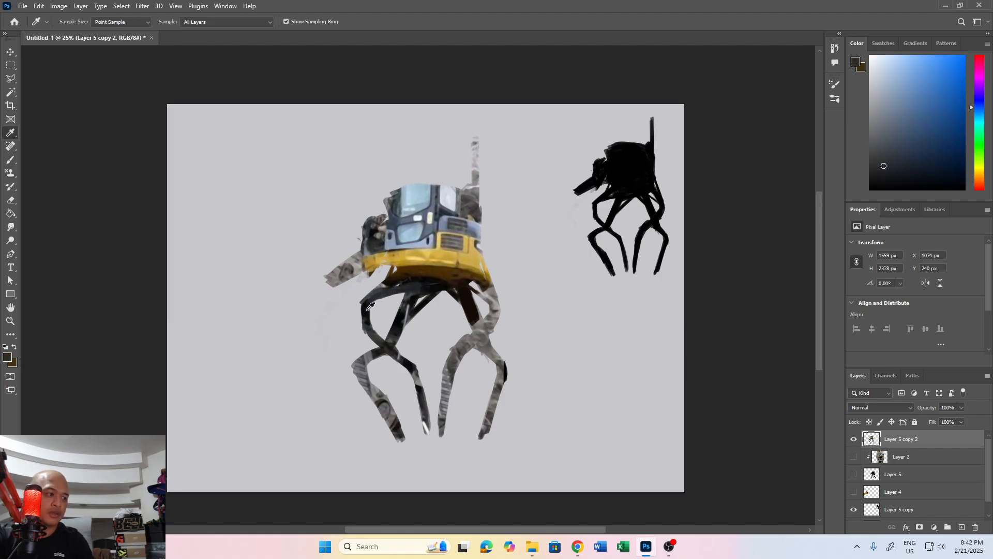
key("x")
left_click(369, 308)
key("b")
mouse_move(495, 316)
left_mouse_down()
mouse_move(451, 362)
mouse_move(441, 418)
mouse_move(446, 375)
mouse_move(444, 399)
left_mouse_up()
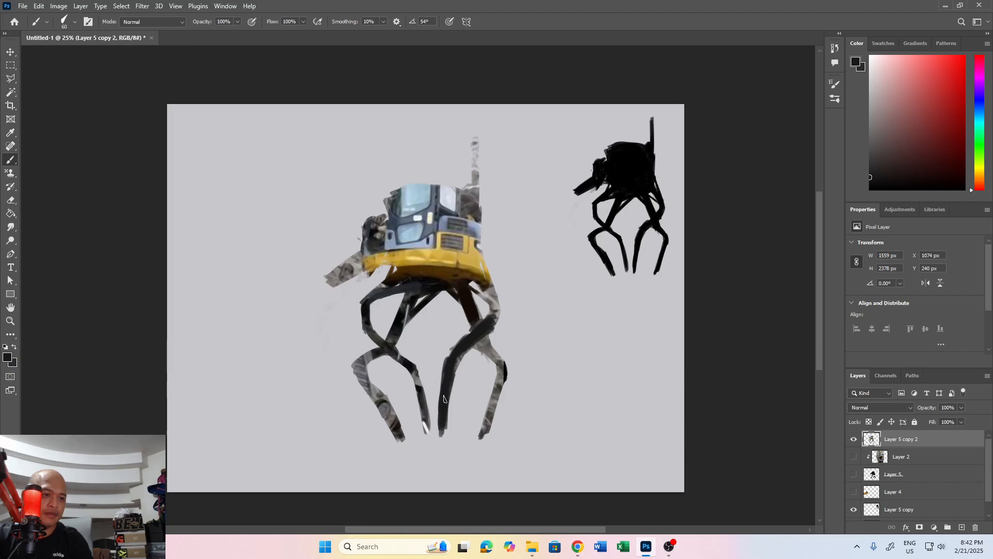
Paint over the remaining rock texture on all four legs in dark grey tones sampled from the legs themselves
mouse_move(459, 358)
left_mouse_down()
mouse_move(494, 321)
mouse_move(493, 295)
left_mouse_up()
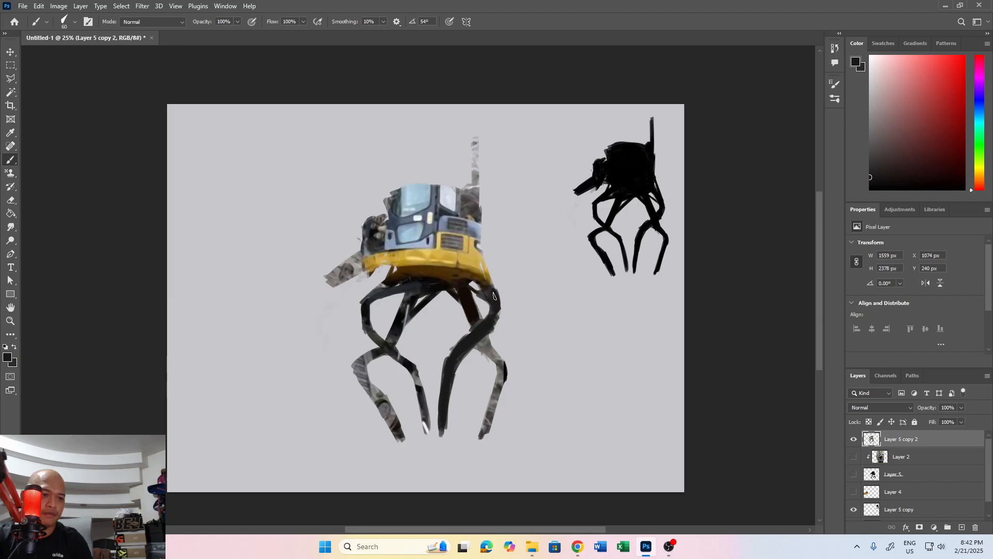
left_click(485, 295, "alt")
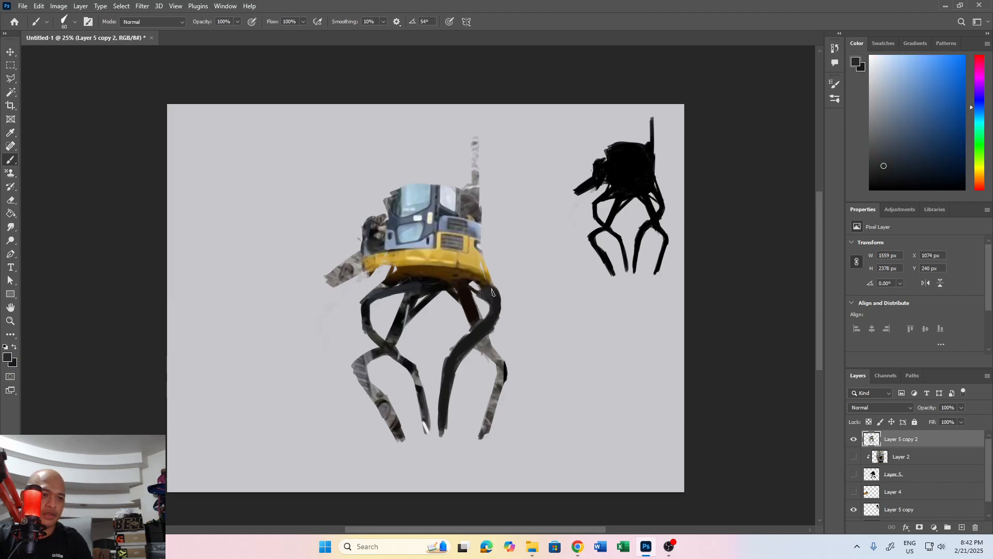
mouse_move(489, 300)
left_mouse_down()
mouse_move(450, 371)
mouse_move(409, 372)
mouse_move(408, 364)
mouse_move(426, 427)
left_mouse_up()
left_click(406, 370, "alt")
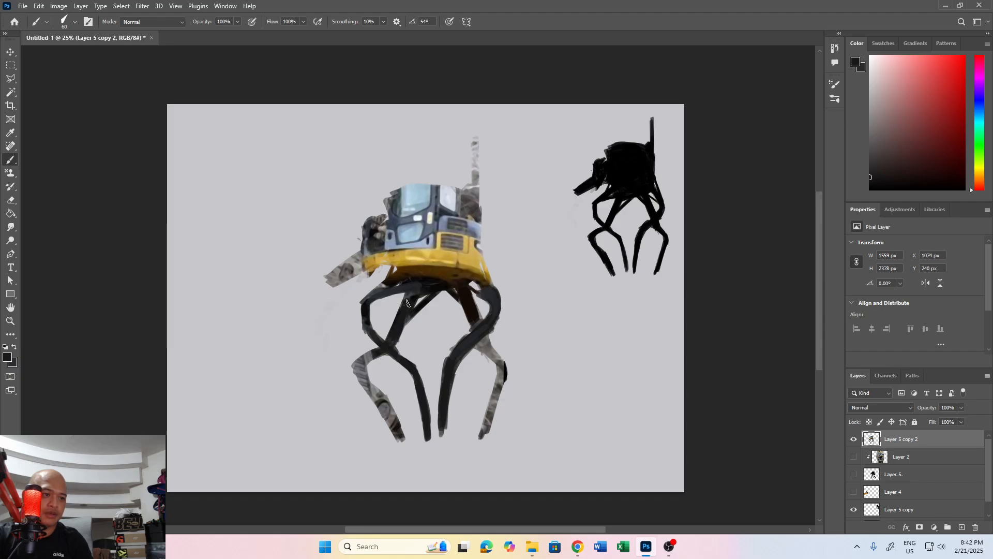
mouse_move(488, 354)
left_mouse_down()
mouse_move(480, 339)
mouse_move(504, 375)
mouse_move(485, 432)
mouse_move(481, 422)
left_mouse_up()
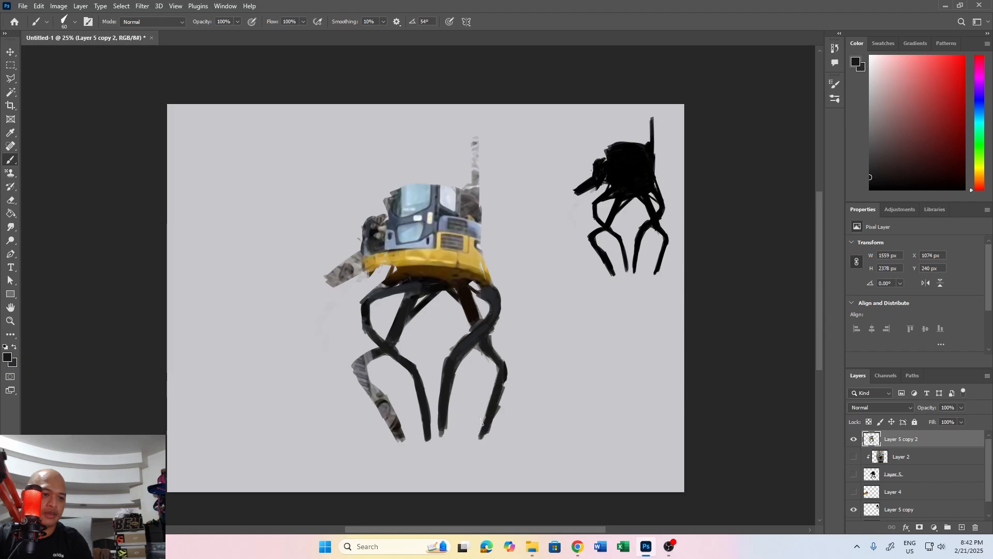
mouse_move(366, 357)
left_mouse_down()
mouse_move(358, 362)
mouse_move(366, 389)
mouse_move(397, 428)
mouse_move(386, 400)
left_mouse_up()
Clean up the ragged edges along the left outer lower leg with a size 60 eraser
key("e")
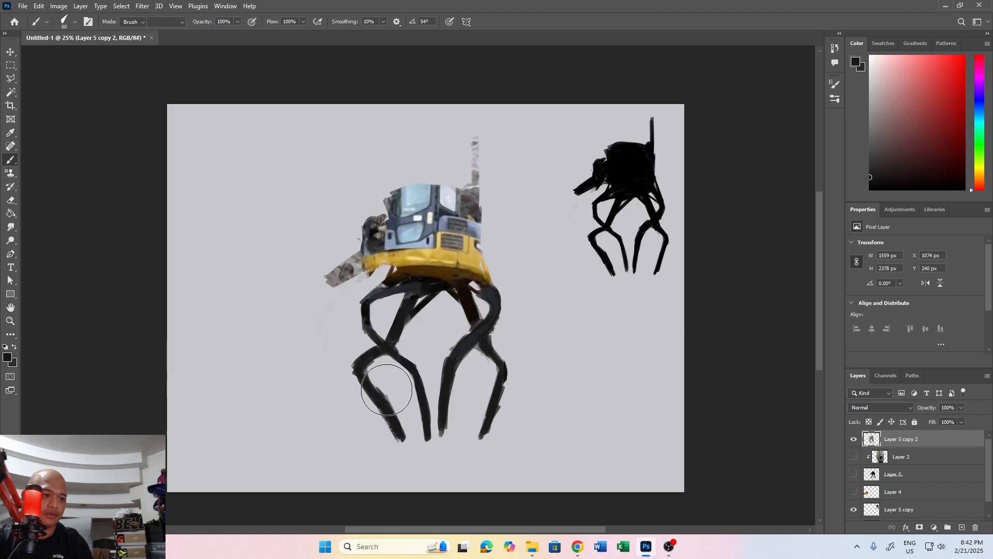
key("bracketright")
key("bracketleft")
key("bracketleft")
key("bracketleft")
key("bracketleft")
key("bracketleft")
key("bracketleft")
key("bracketleft")
key("bracketleft")
key("bracketleft")
key("bracketleft")
key("bracketleft")
key("bracketleft")
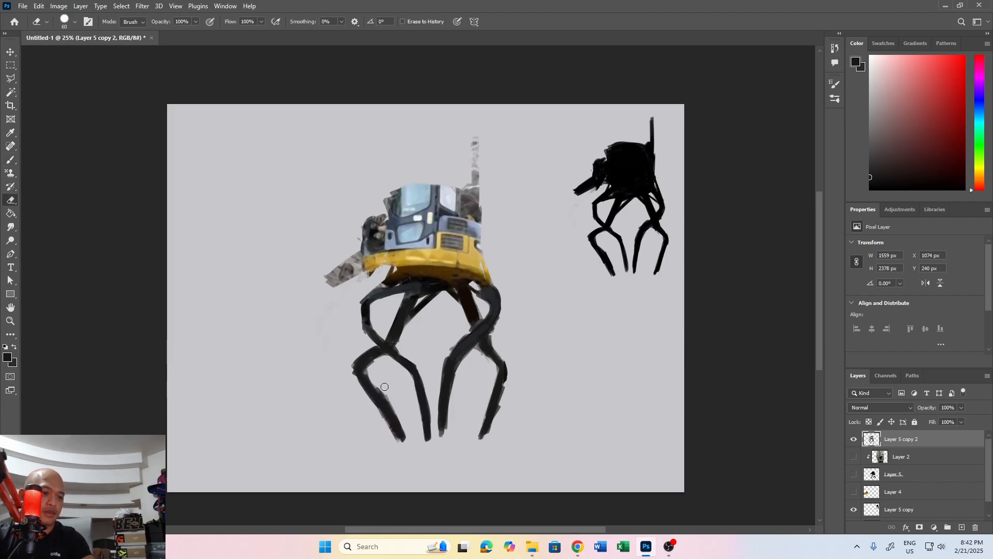
left_click_drag(382, 387, 410, 446)
left_click_drag(381, 406, 401, 433)
left_click_drag(365, 366, 370, 385)
key("e")
left_click_drag(406, 439, 402, 425)
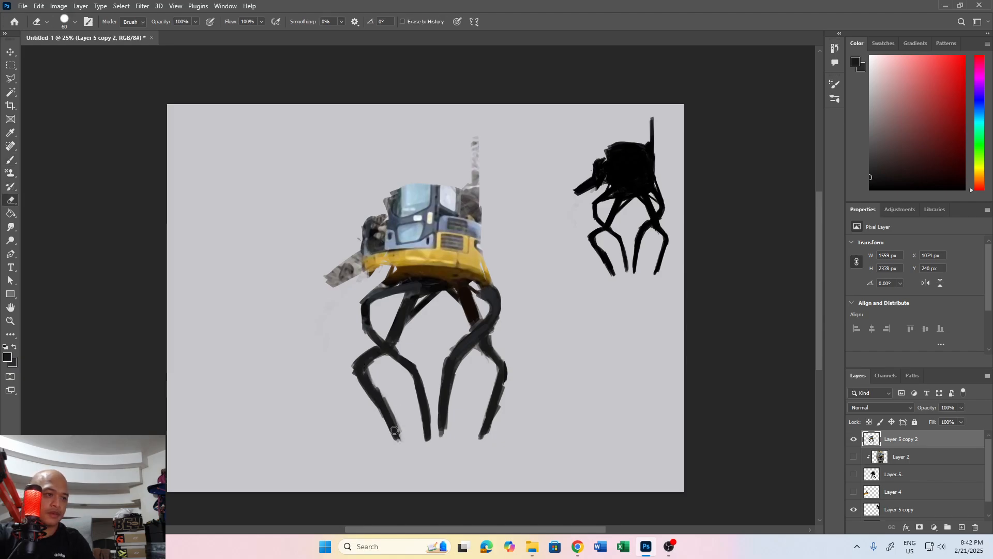
Sample yellow from the mech's base and fill in the left part of its underside
key("b")
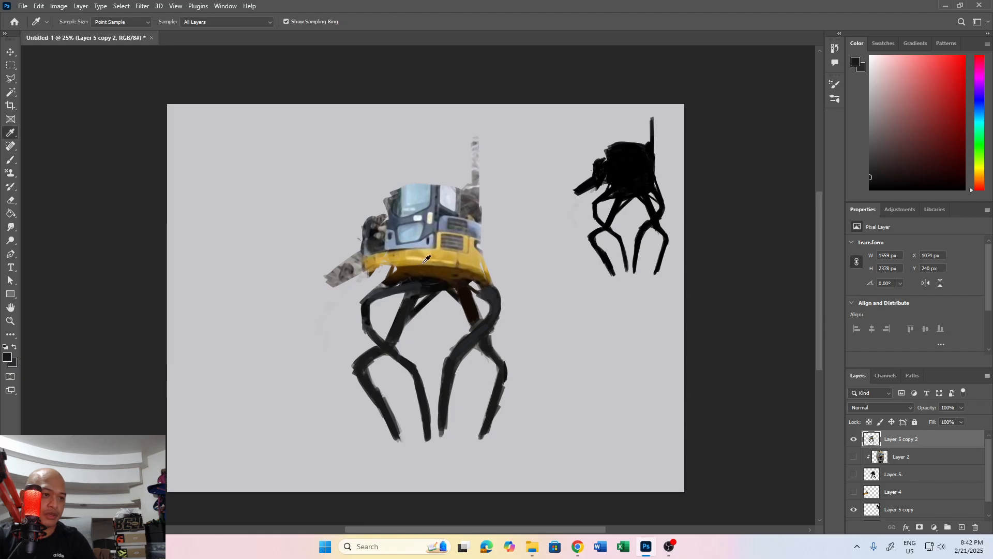
left_click(426, 264, "alt")
mouse_move(369, 280)
left_mouse_down()
mouse_move(399, 264)
mouse_move(368, 272)
mouse_move(385, 279)
mouse_move(394, 278)
mouse_move(374, 277)
mouse_move(436, 270)
left_mouse_up()
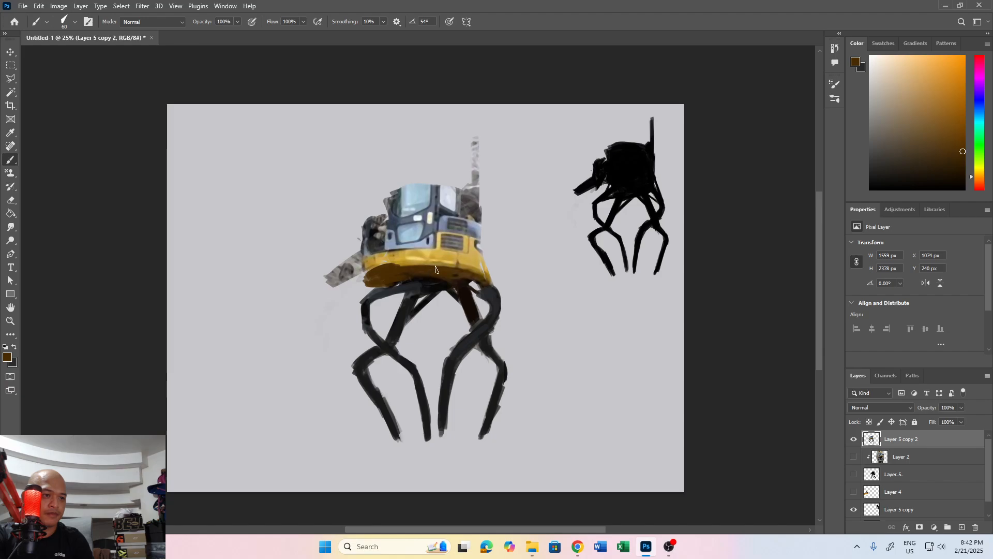
Sample near-black from under the base and blue-grey from the cab, and paint thin pale strokes beneath the base with a size 20 brush
left_click(444, 276, "alt")
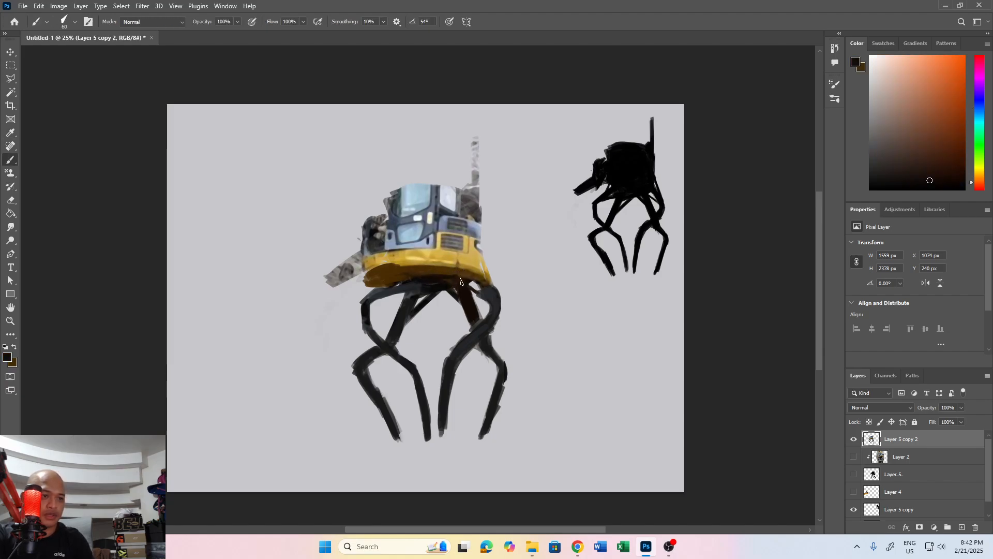
key("x")
left_click(416, 259, "alt")
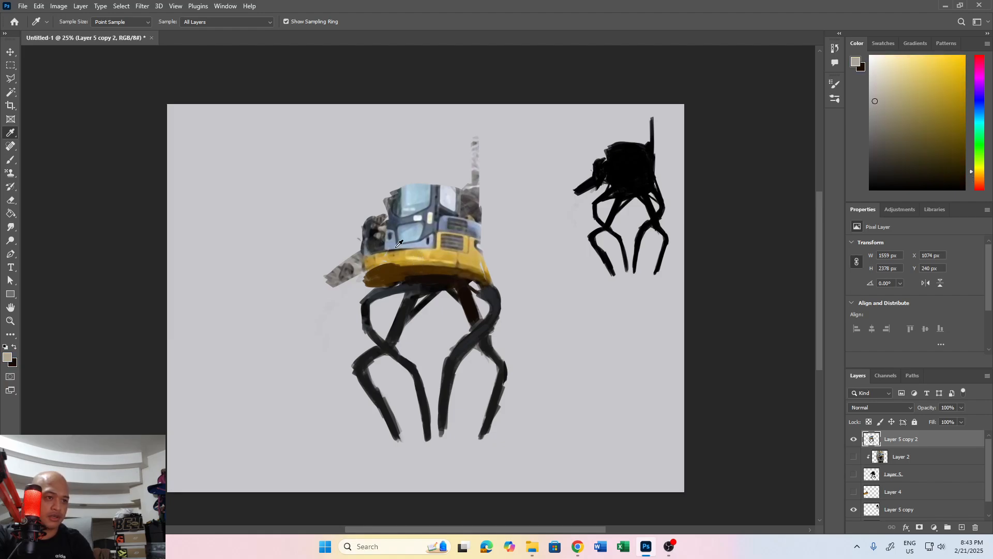
left_click(399, 242, "alt")
key("bracketleft")
key("bracketleft")
key("bracketleft")
key("bracketleft")
key("bracketleft")
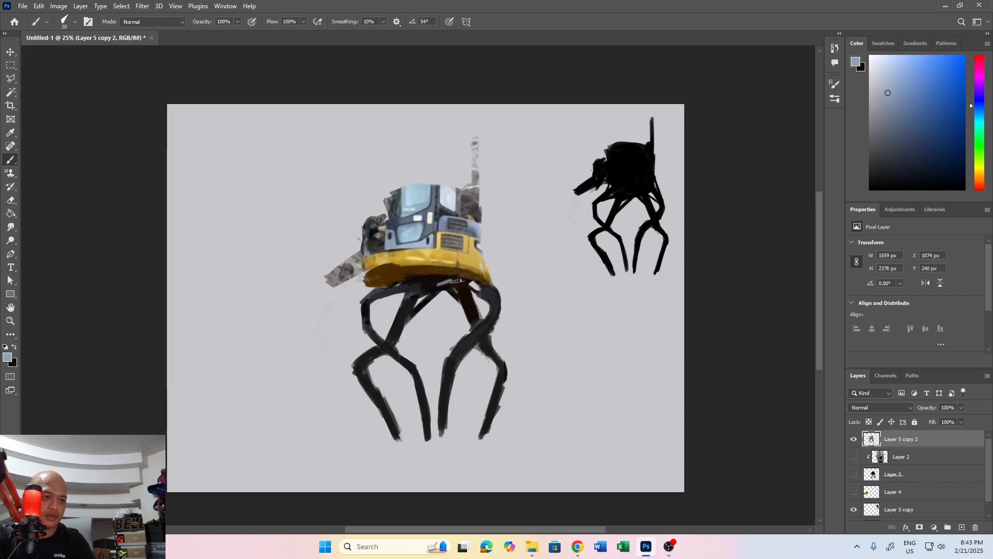
key("x")
key("x")
key("x")
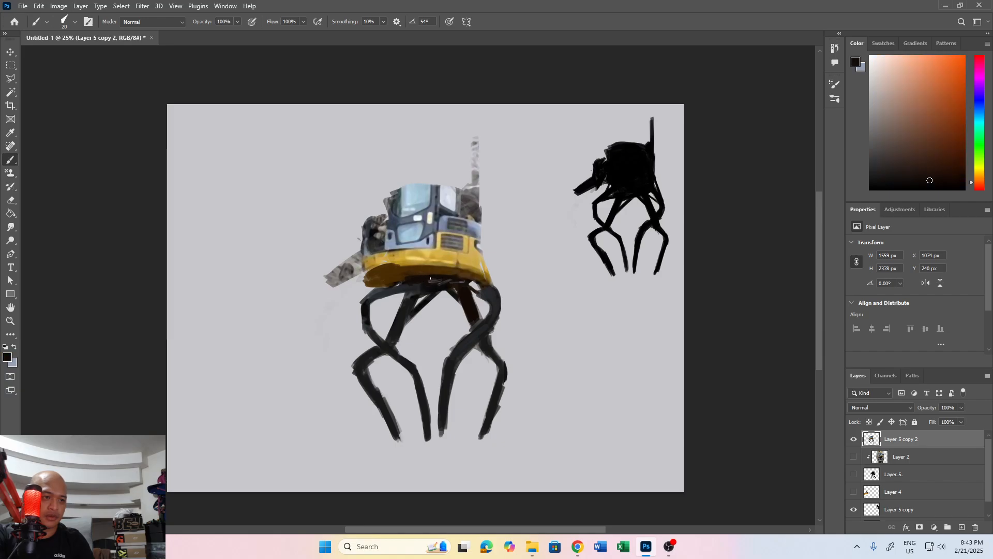
key("x")
left_click_drag(415, 278, 451, 276)
Paint thin strut lines on the right inner upper leg, alternating the blue-grey with near-black
key("x")
key("x")
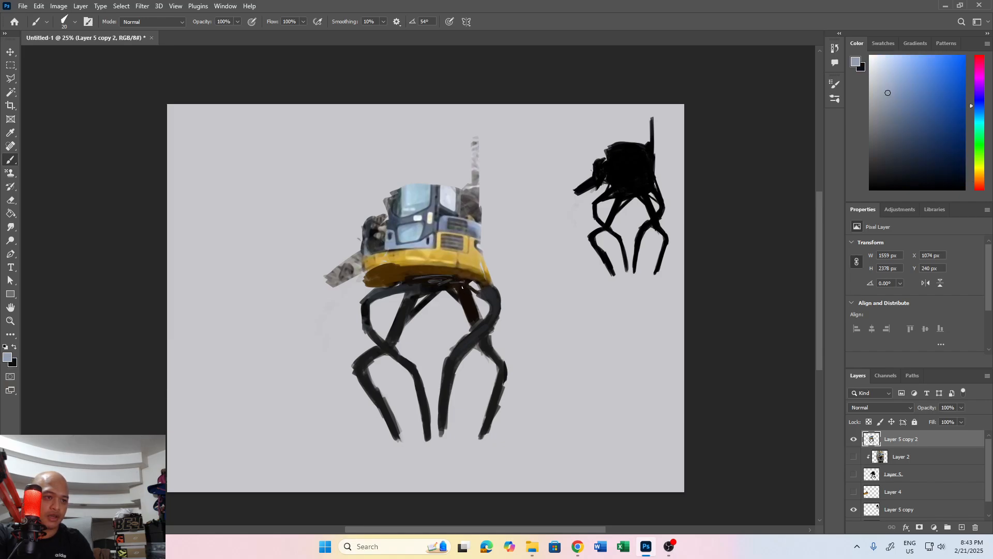
key("x")
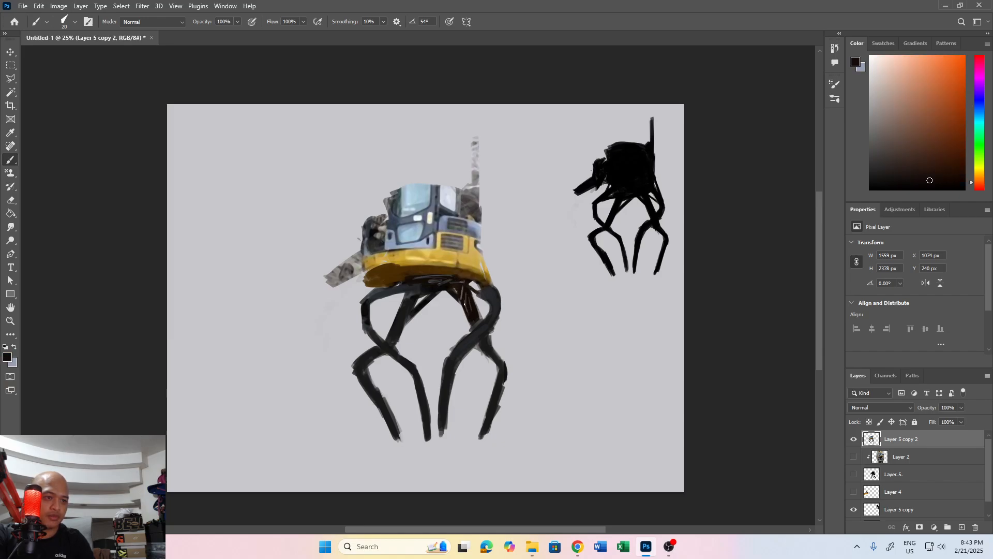
key("x")
key("x")
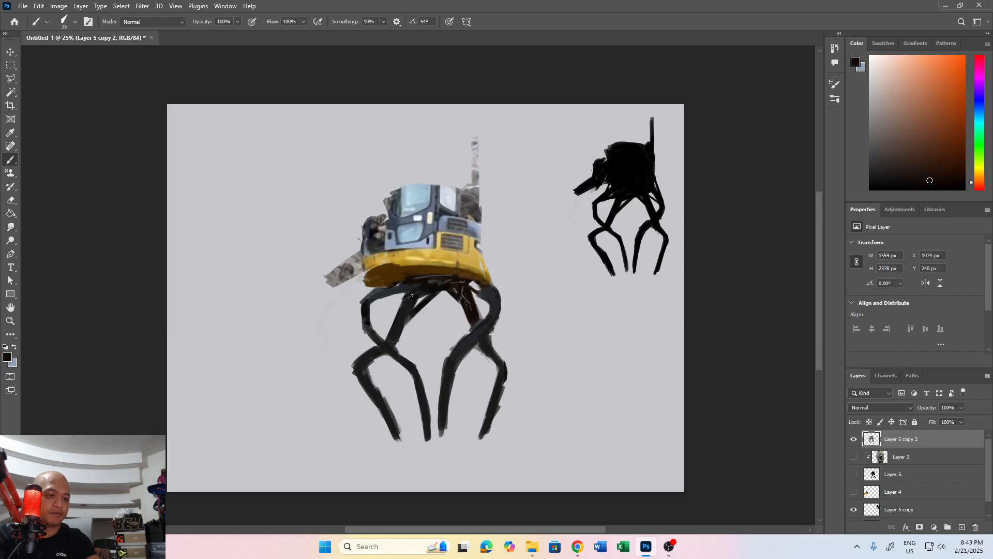
Darken the area directly beneath the yellow base with near-black using a size 50 brush
key("bracketright")
key("bracketright")
key("bracketright")
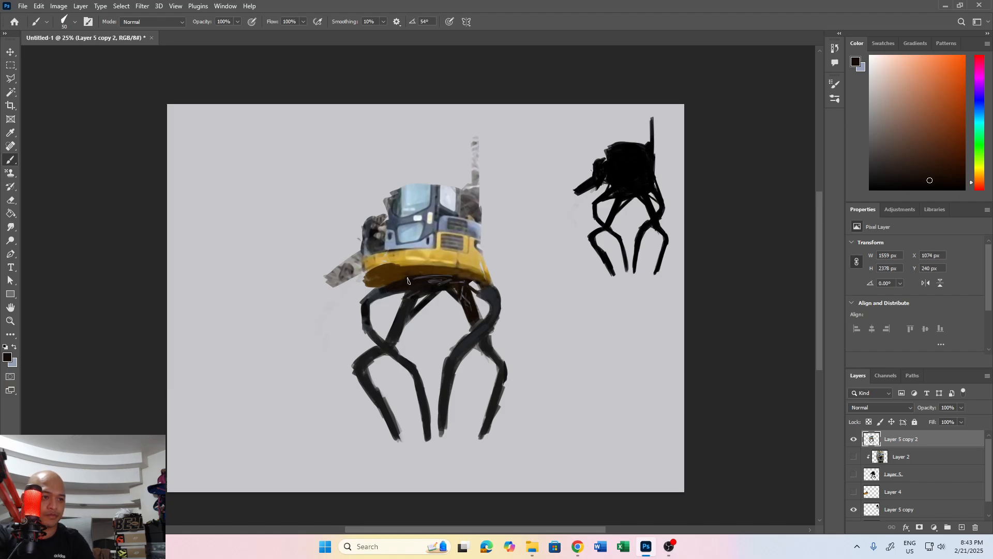
left_click_drag(408, 281, 470, 281)
Paint a pale blue-grey patch under the base's left half and break it up with near-black details using a size 20 brush
key("x")
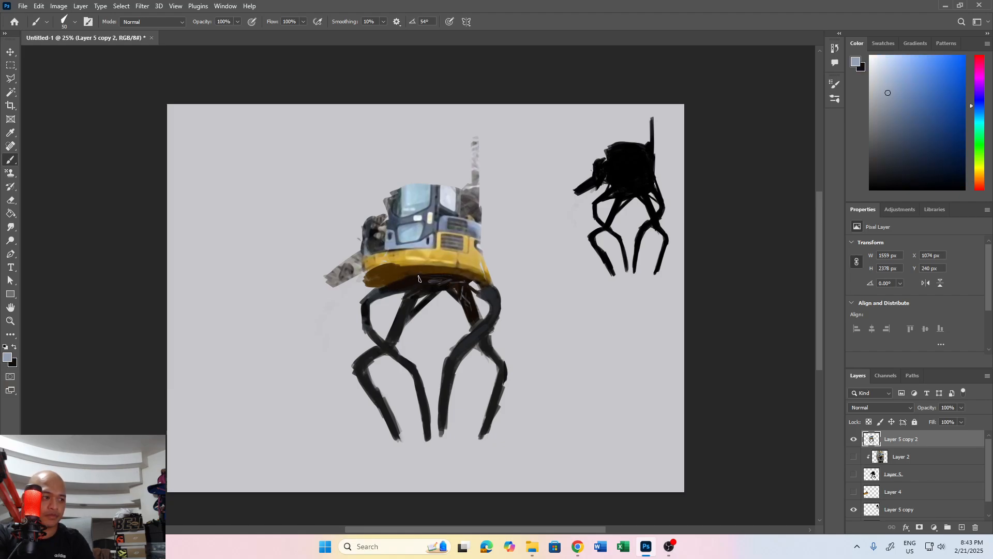
mouse_move(406, 284)
left_mouse_down()
mouse_move(422, 280)
mouse_move(406, 284)
left_mouse_up()
key("x")
key("x")
key("x")
key("bracketleft")
key("bracketleft")
key("bracketleft")
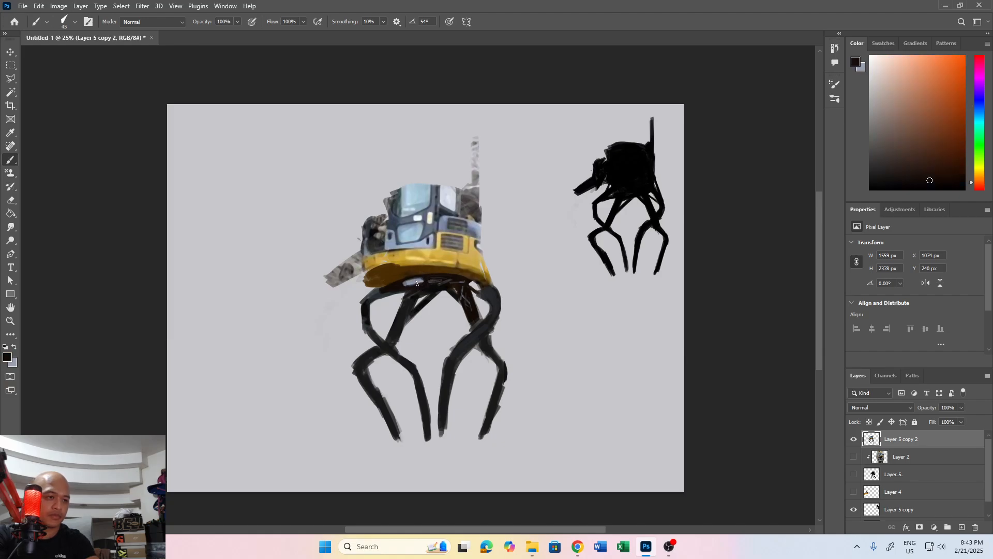
key("x")
left_click_drag(422, 288, 409, 285)
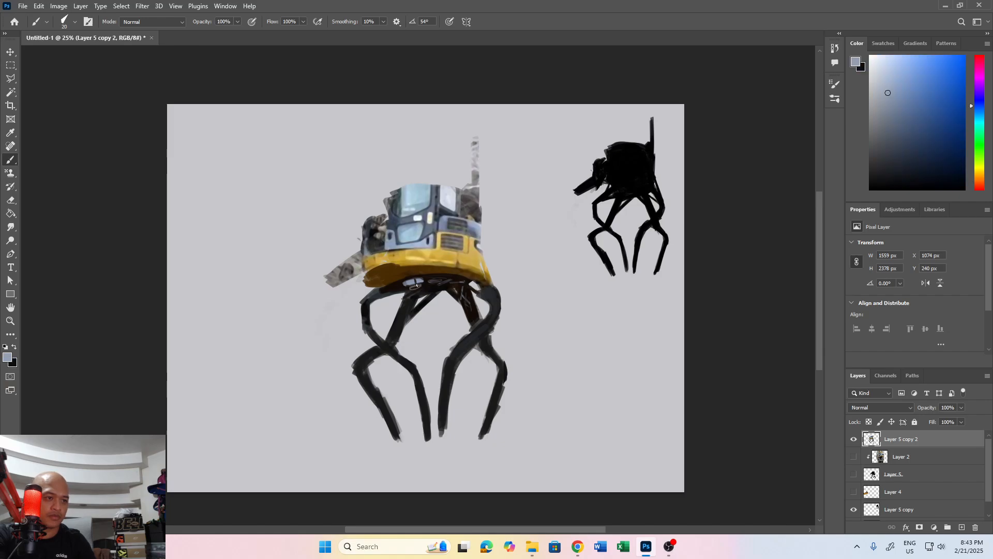
key("x")
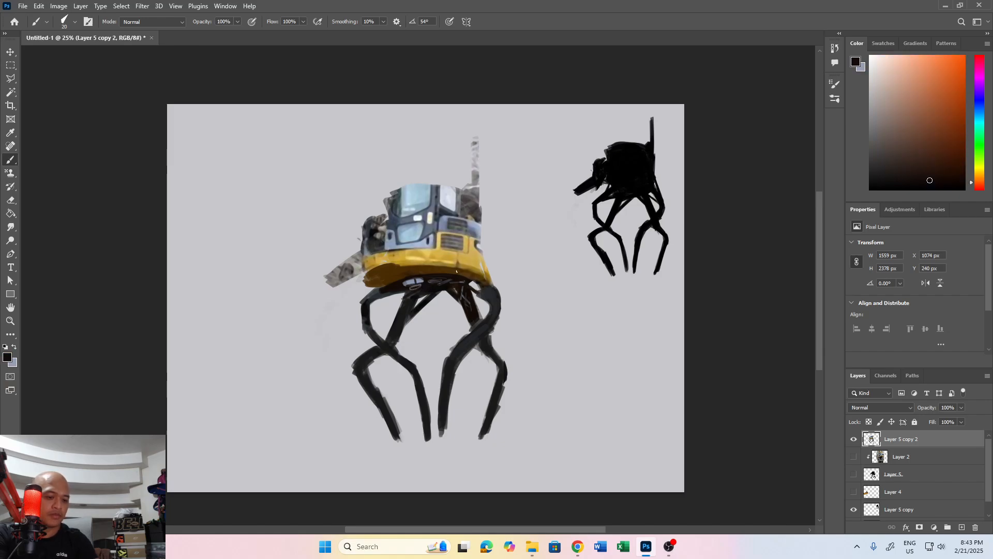
Sample yellow from the base and paint thin stripes on both inner upper legs, trimming them with near-black
key("i")
left_click(449, 257)
key("b")
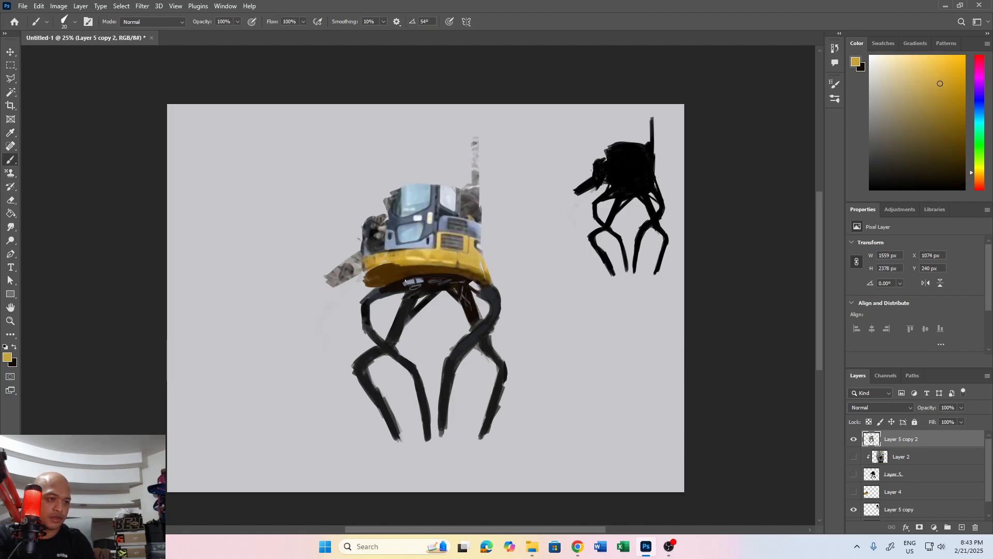
key("x")
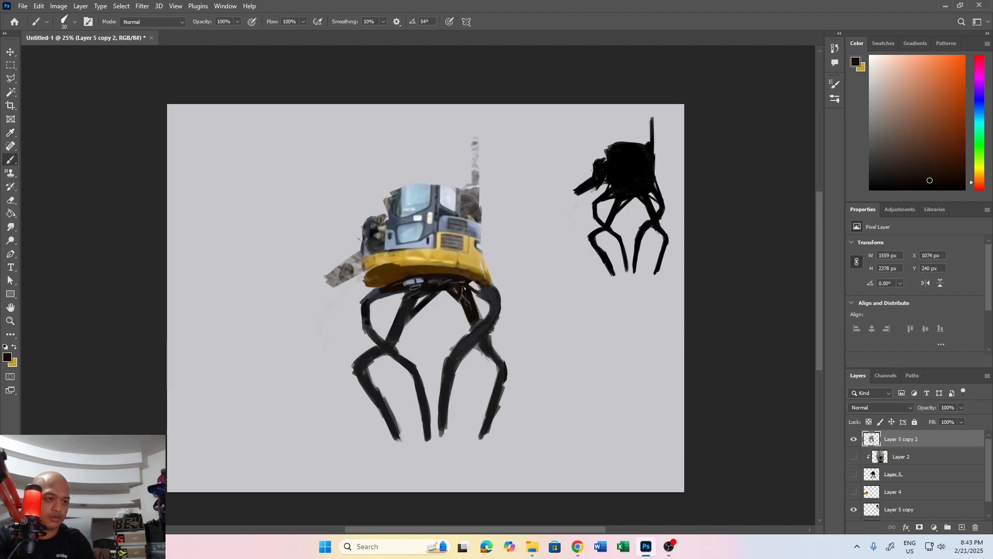
key("x")
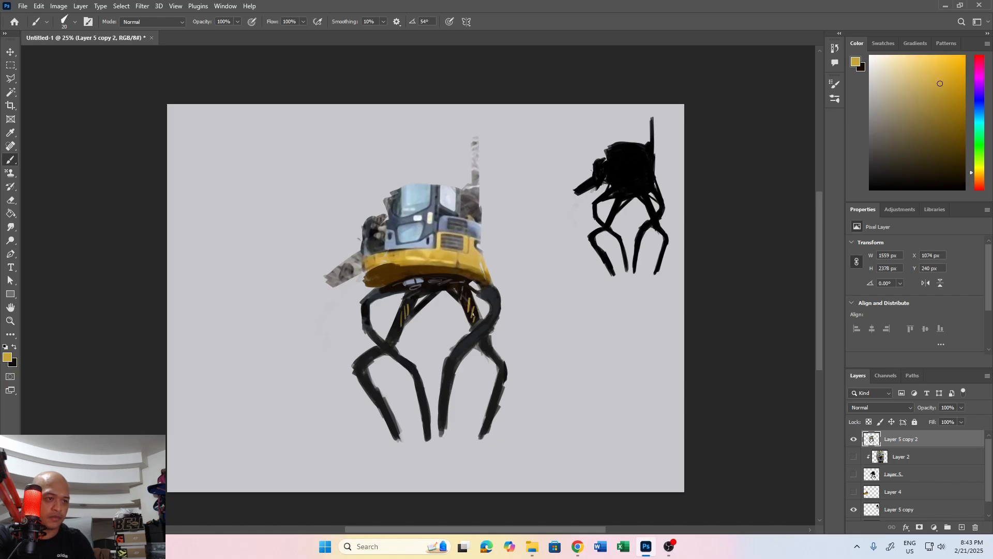
key("x")
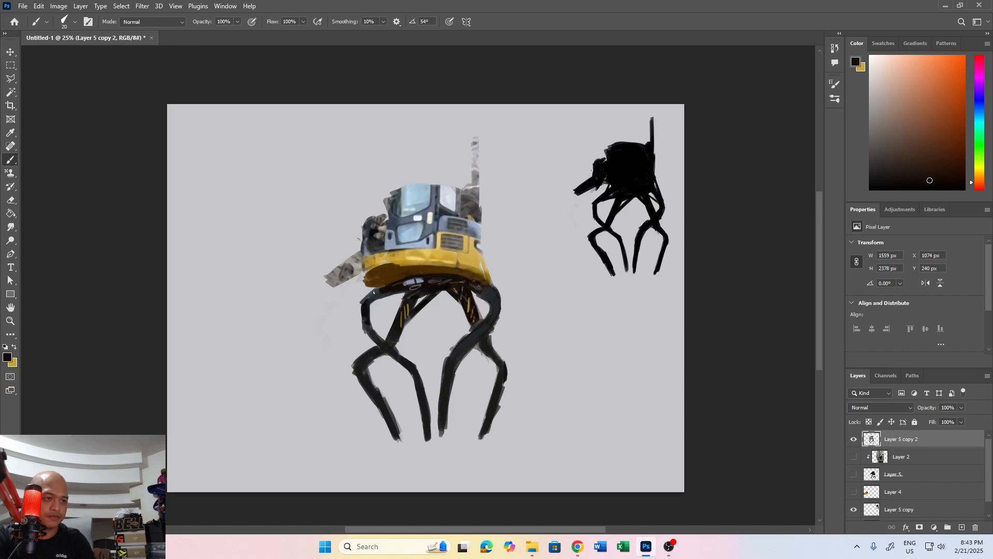
key("x")
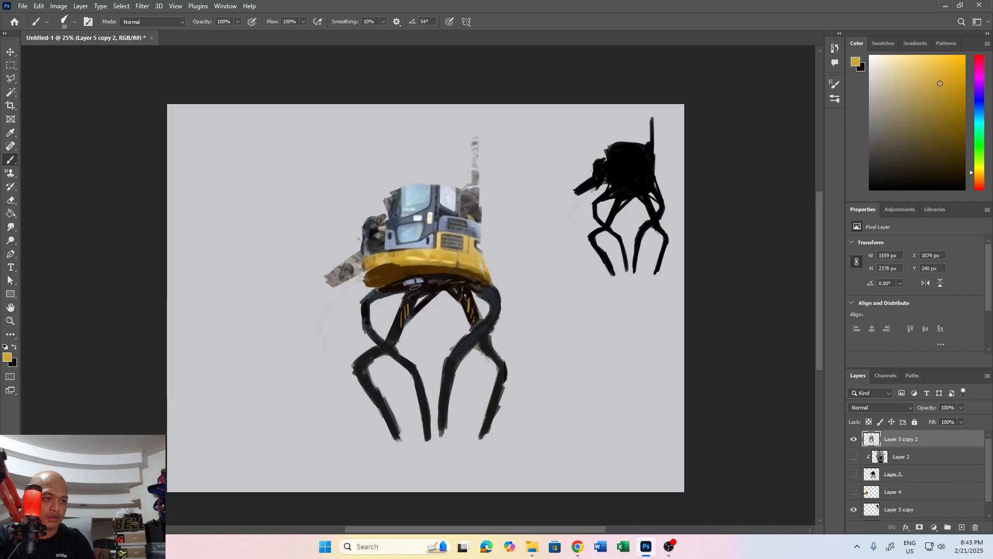
Sample light blue from the cab and add small highlights around the upper legs beneath the base, alternating with near-black
key("i")
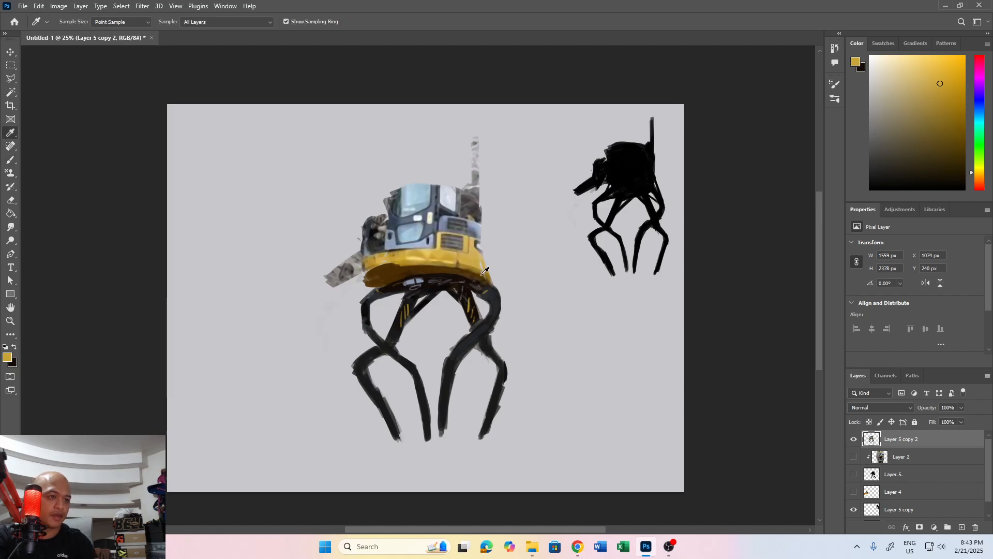
left_click(427, 239)
key("b")
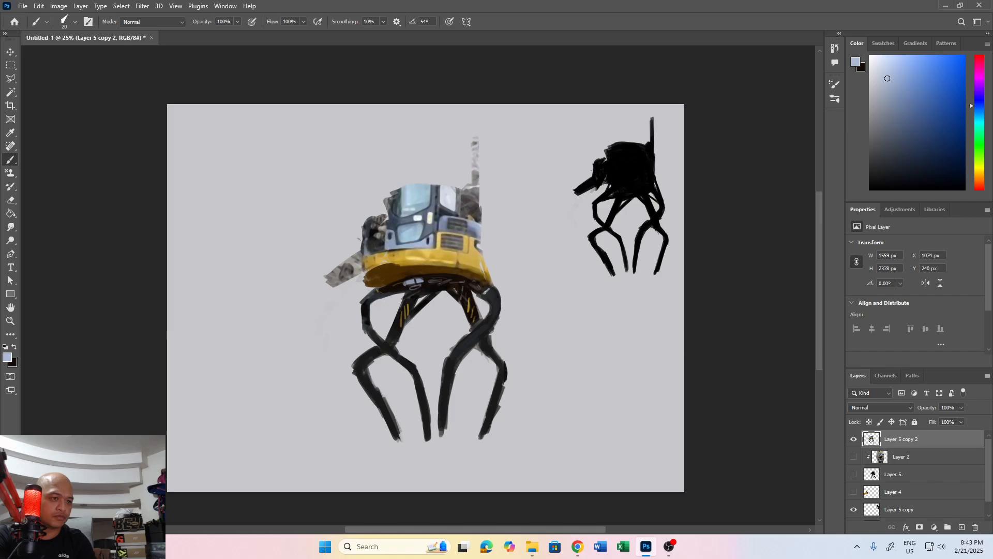
key("x")
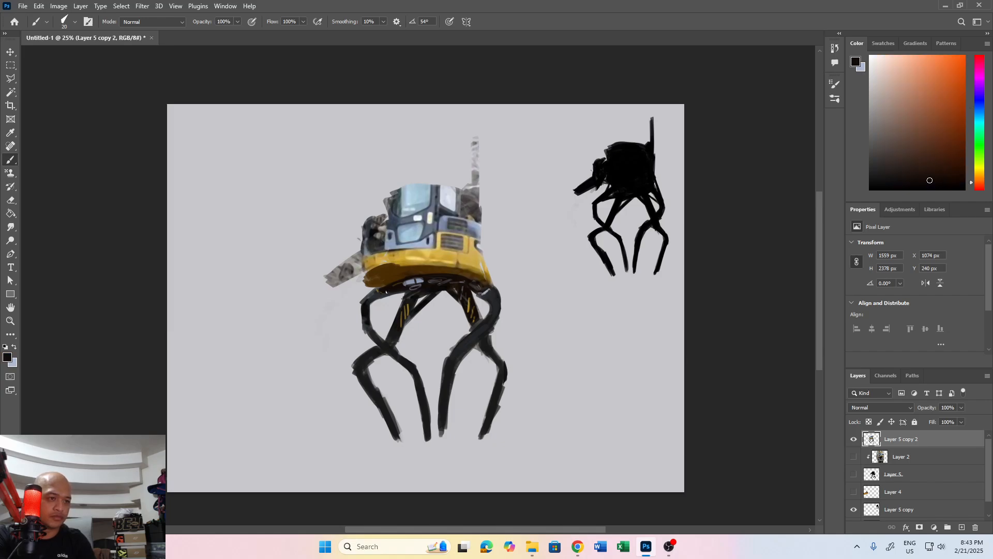
key("x")
key("x")
key("x")
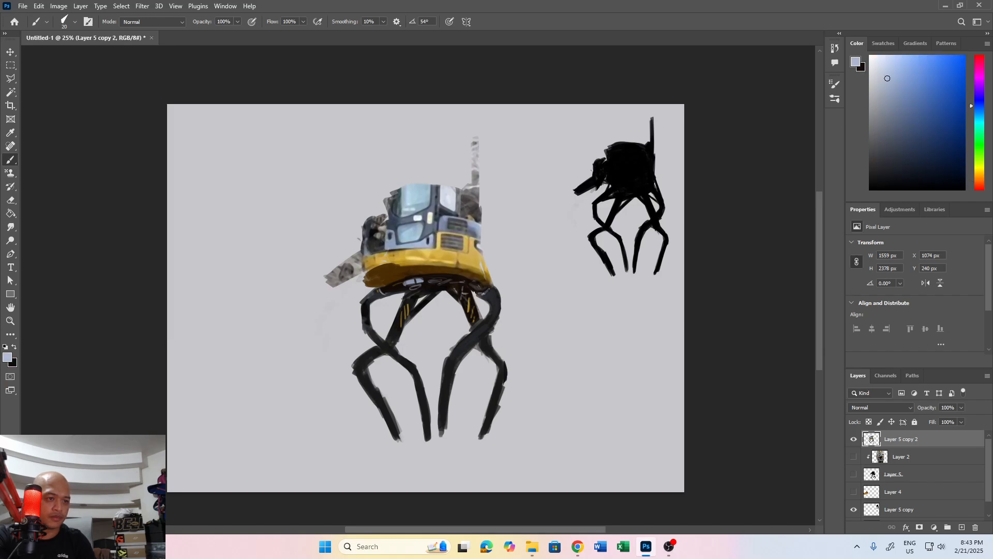
Sample dark brown and yellow tones from the base and repaint its front rim, extending the left end outward
key("i")
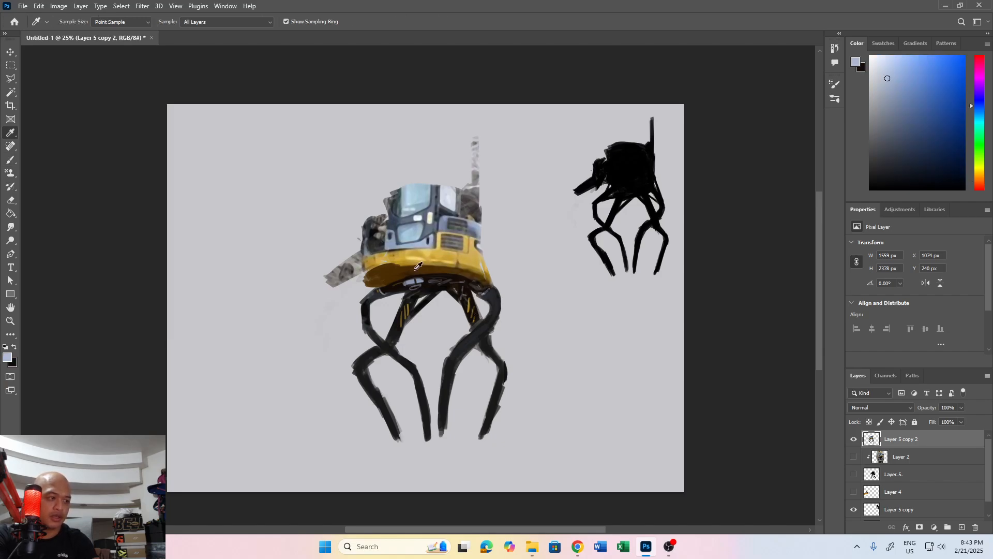
key("x")
left_click(404, 278)
key("x")
left_click(417, 256)
key("b")
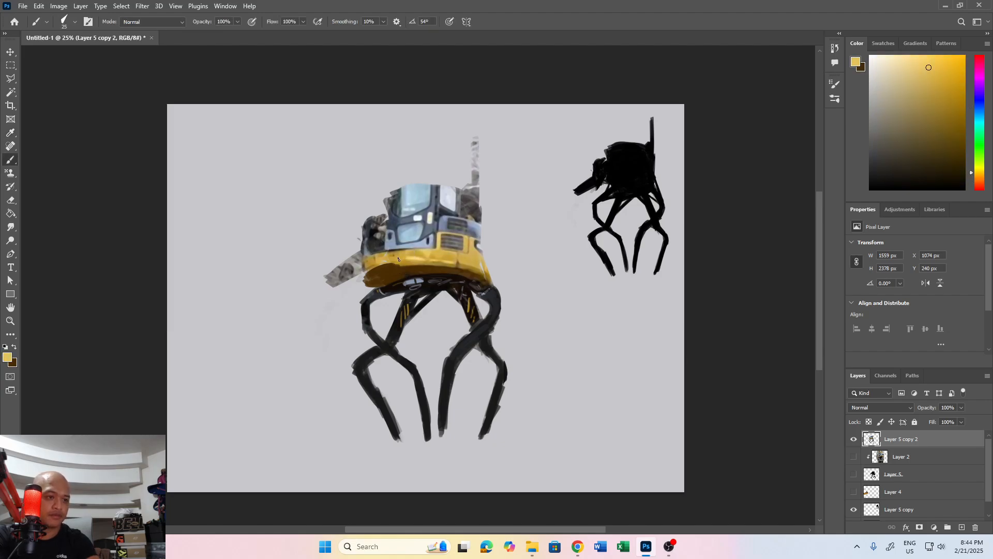
mouse_move(396, 257)
left_mouse_down()
mouse_move(370, 259)
mouse_move(357, 279)
mouse_move(455, 266)
left_mouse_up()
key("x")
key("i")
left_click(441, 254)
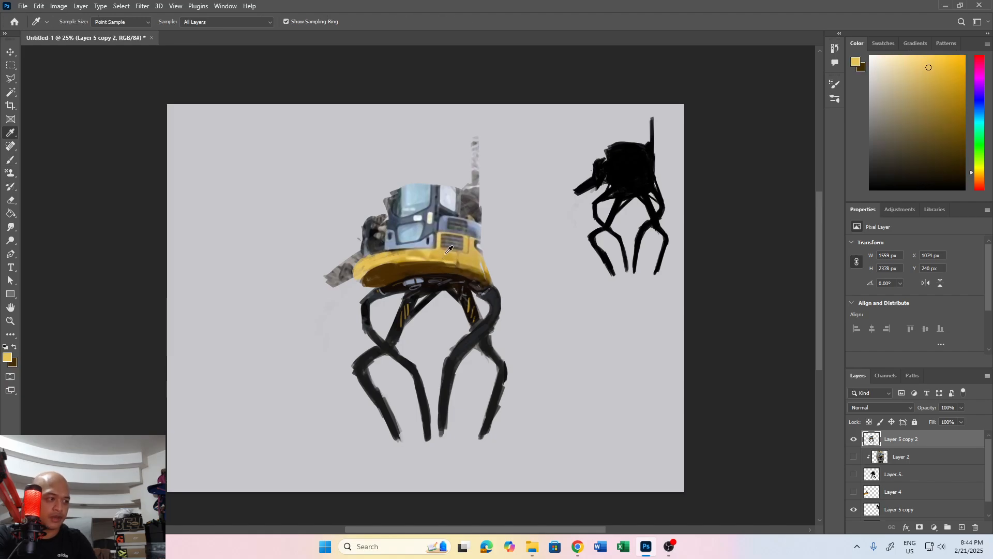
key("b")
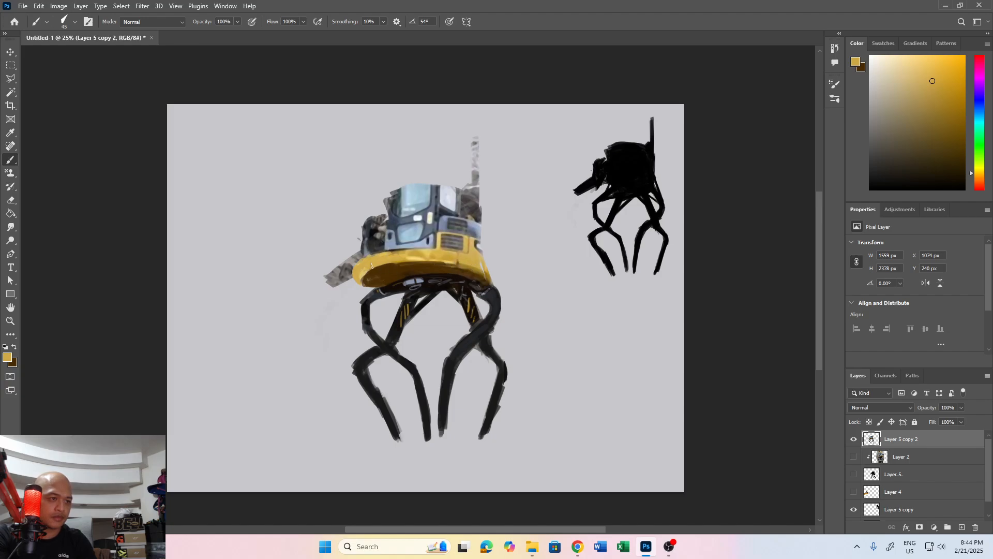
Erase the rock-textured arm left of the yellow base and return to the brush with the dark brown colour
key("e")
mouse_move(336, 268)
left_mouse_down()
mouse_move(346, 260)
mouse_move(354, 270)
mouse_move(343, 289)
mouse_move(356, 281)
left_mouse_up()
key("b")
key("x")
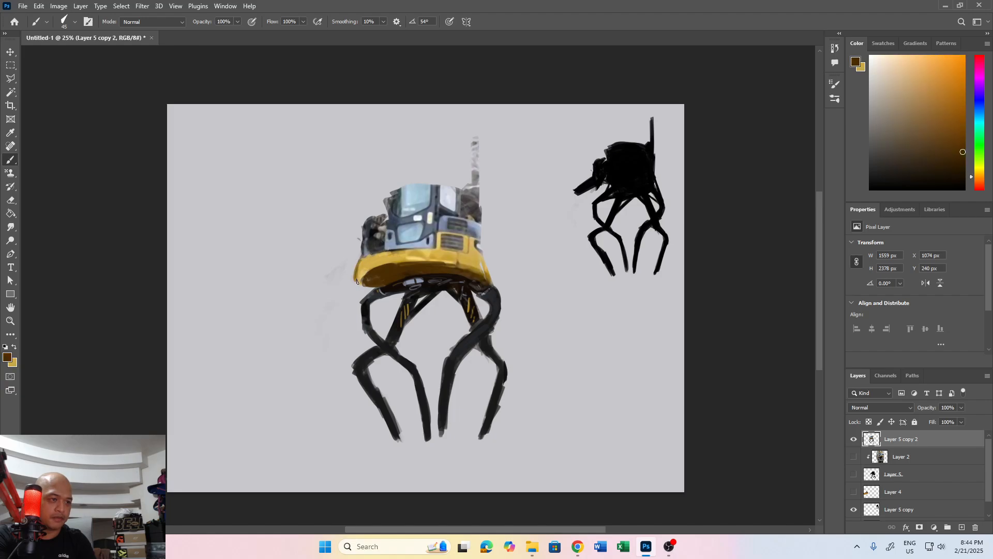
Sample near-black from beneath the yellow base and paint its left edge, front seam lines and lower rim
key("x")
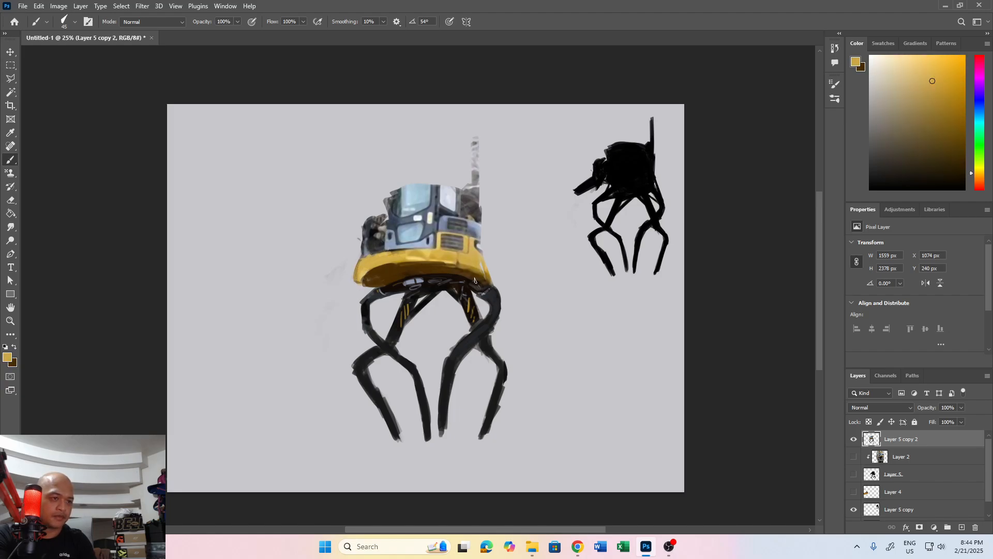
key("x")
key("i")
left_click(462, 282)
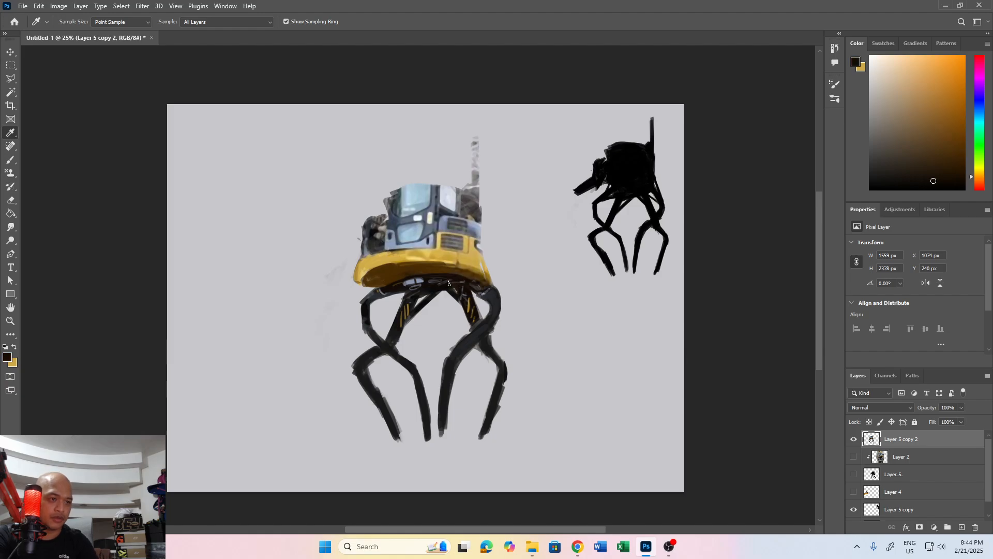
key("b")
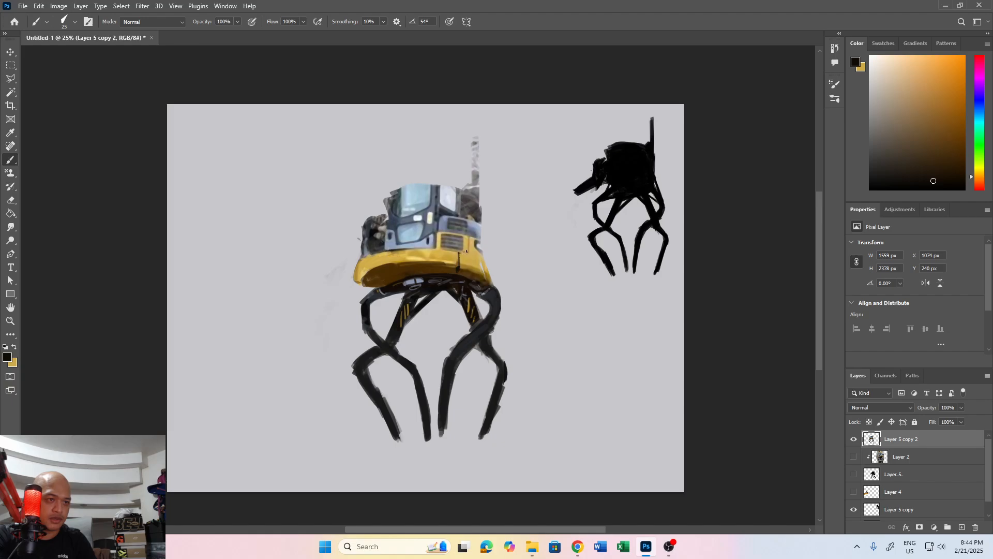
left_click_drag(364, 255, 355, 275)
left_click_drag(387, 286, 459, 275)
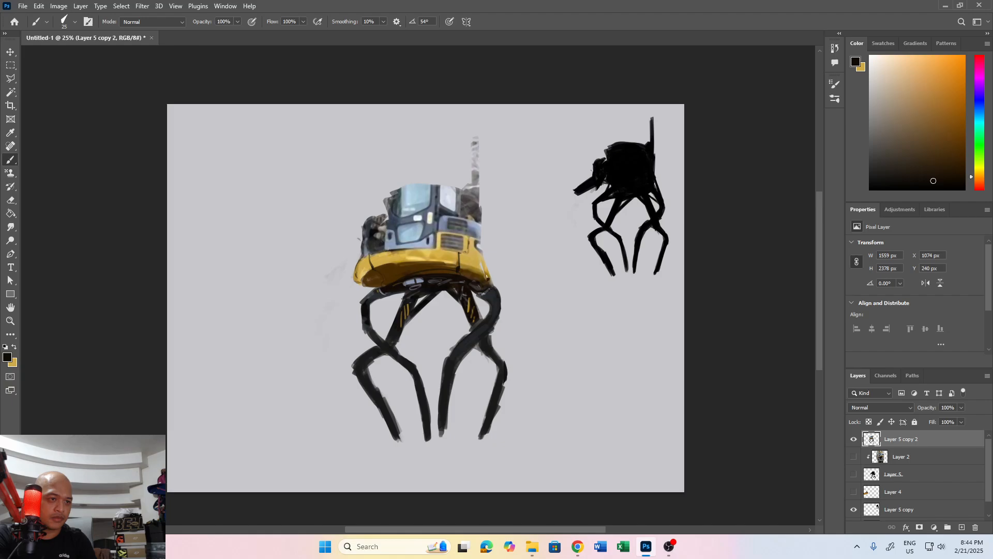
Retouch the yellow base's vent with near-black, yellow and light blue sampled from the cab, and add a near-black fitting at the base's right end
key("x")
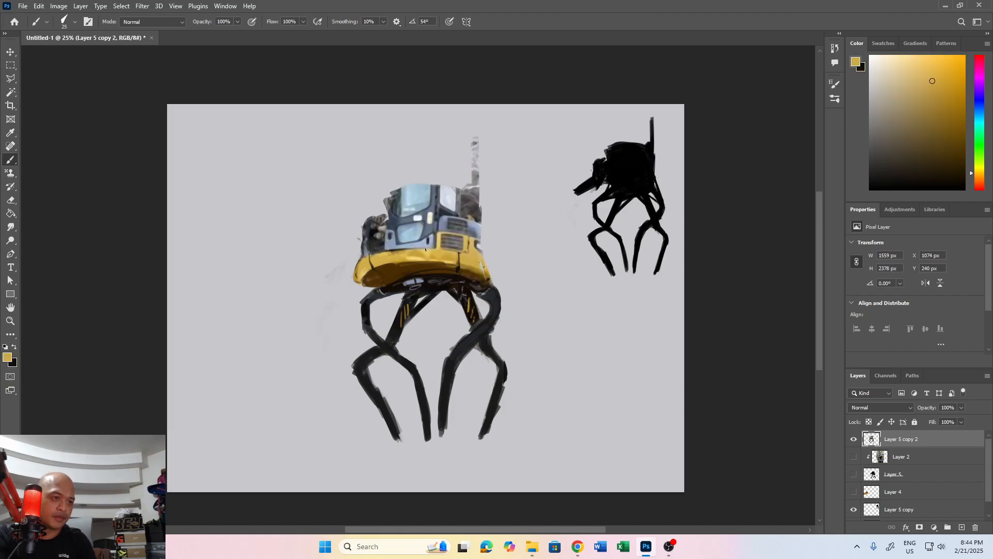
key("x")
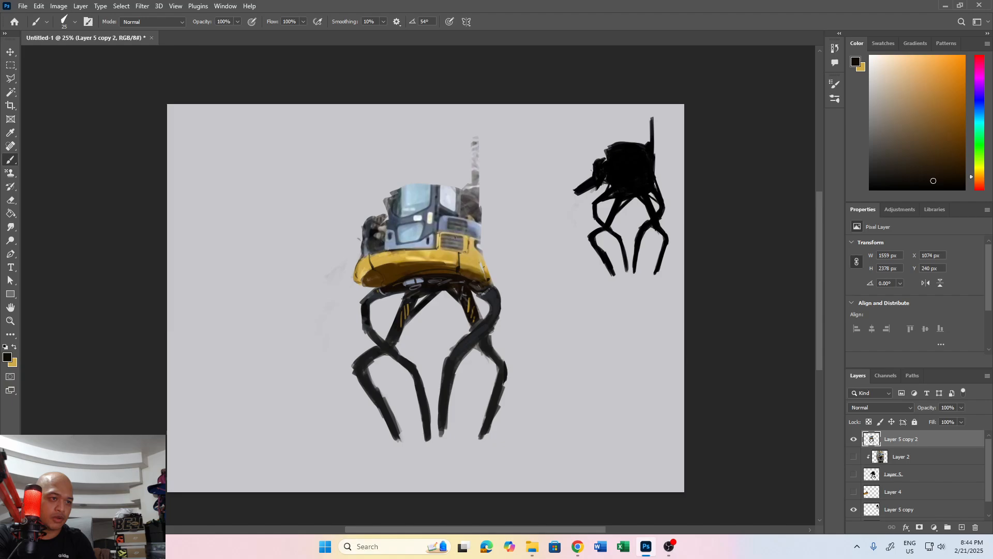
key("x")
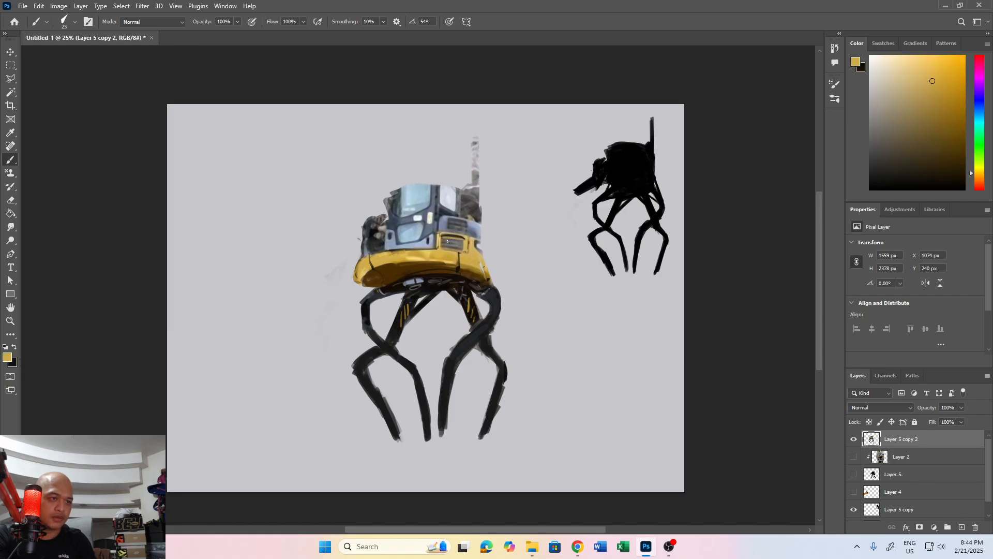
left_click(429, 238, "alt")
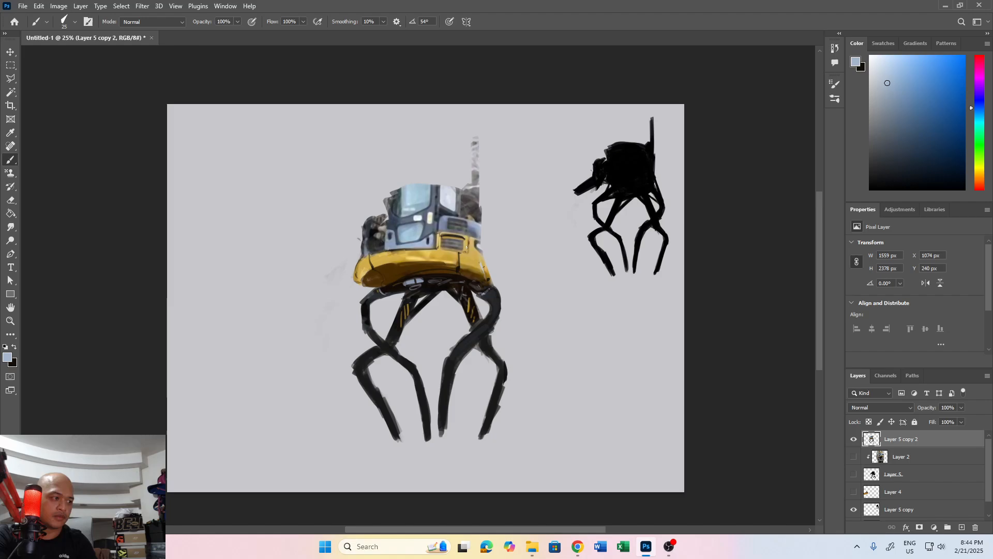
key("x")
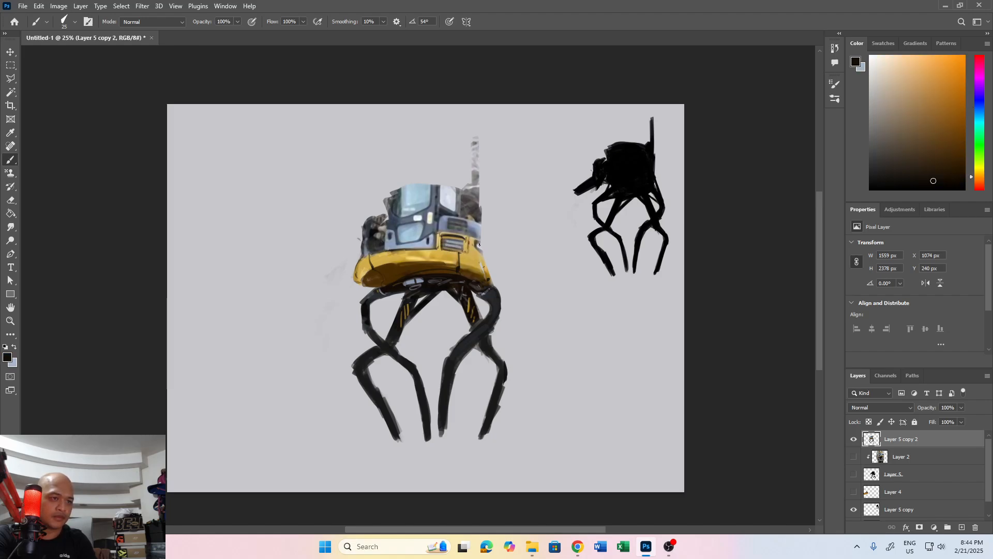
left_click_drag(479, 245, 483, 251)
Paint a tall thin near-black antenna rising from the left end of the yellow base
key("bracketright")
key("bracketright")
key("bracketright")
key("x")
key("x")
mouse_move(359, 244)
left_mouse_down()
mouse_move(377, 248)
mouse_move(361, 247)
mouse_move(349, 165)
left_mouse_up()
key("x")
key("x")
key("bracketleft")
key("bracketleft")
key("bracketleft")
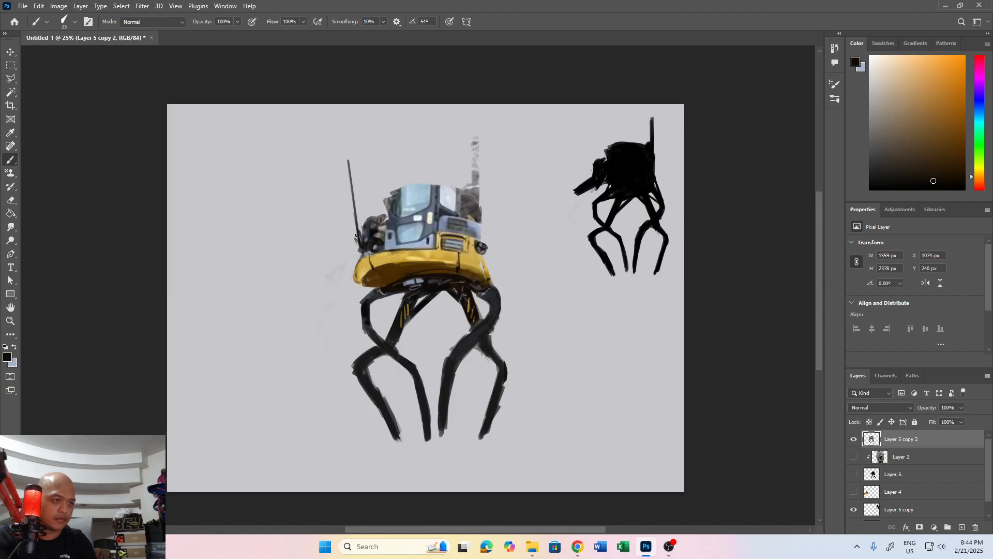
Erase the antenna's upper half down to a faint thin line and strengthen its lower part in near-black
key("e")
left_click_drag(348, 160, 353, 200)
key("b")
left_click_drag(360, 244, 353, 205)
left_click_drag(360, 251, 360, 252)
Paint a small near-black mechanical mount at the foot of the antenna with a larger brush
key("x")
key("x")
key("bracketright")
key("bracketright")
key("bracketright")
mouse_move(355, 249)
left_mouse_down()
mouse_move(384, 216)
mouse_move(364, 234)
left_mouse_up()
Sample a dark blue-grey from the cab's edge and paint over the machinery between the antenna and the cab
key("x")
key("x")
key("x")
left_click(388, 223, "alt")
left_click_drag(376, 219, 382, 218)
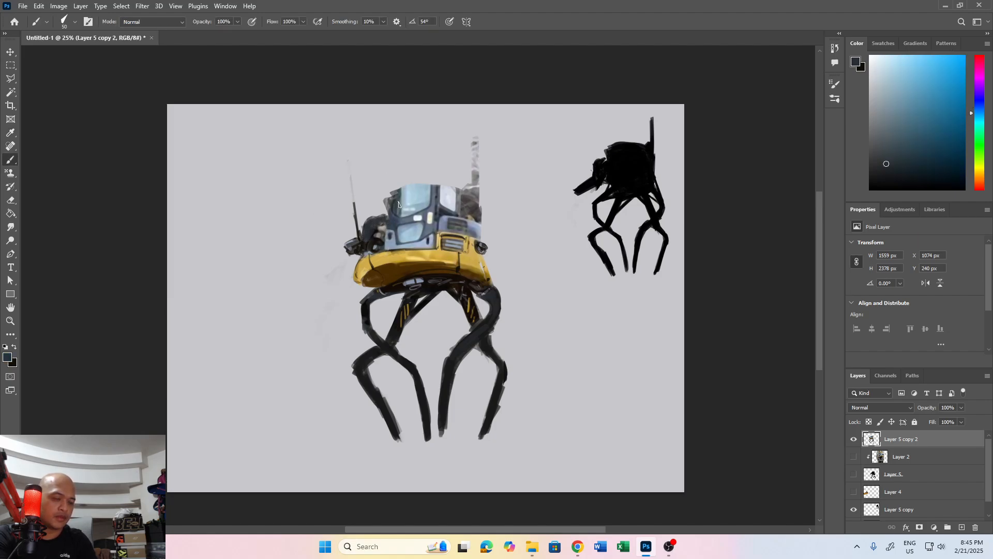
Sample dark blue-grey and near-black from the cab and repaint its left side and window pillars, covering the door handles
key("i")
left_click(396, 213)
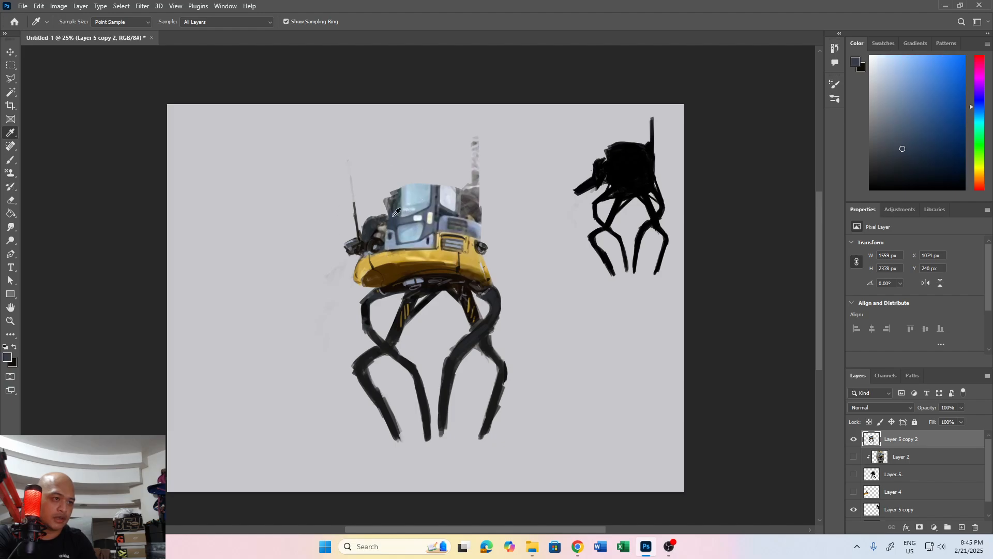
key("b")
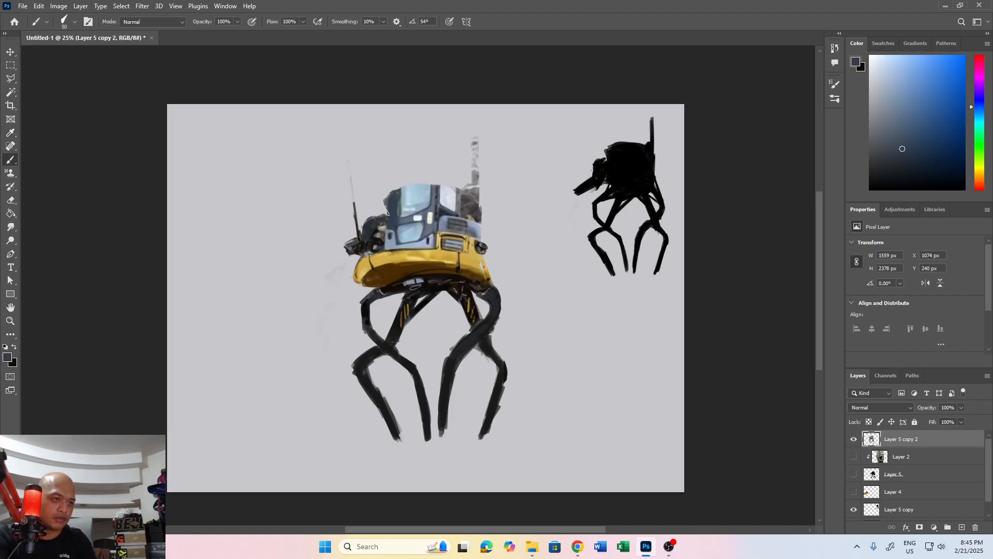
left_click(388, 210, "alt")
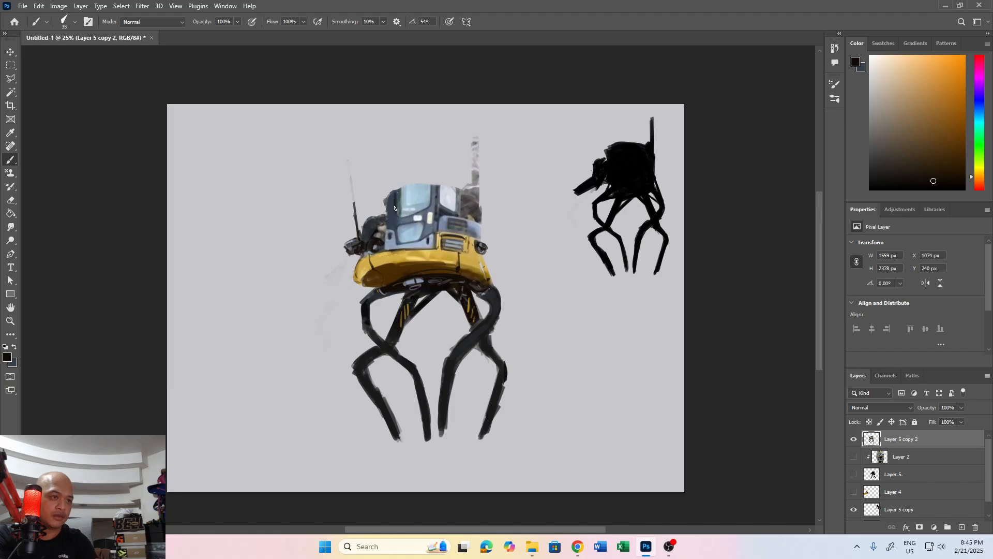
left_click_drag(394, 207, 405, 218)
left_click_drag(429, 183, 429, 202)
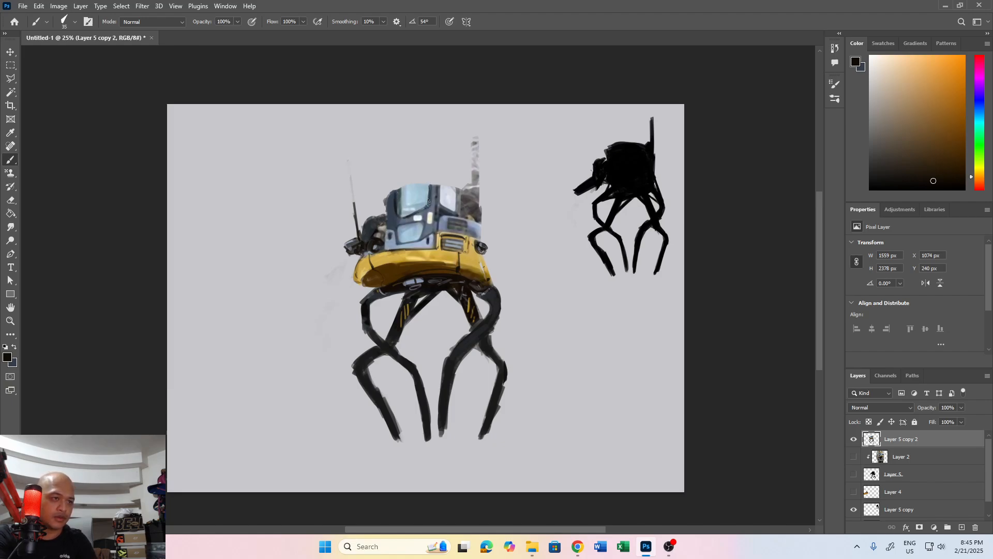
left_click(436, 189, "alt")
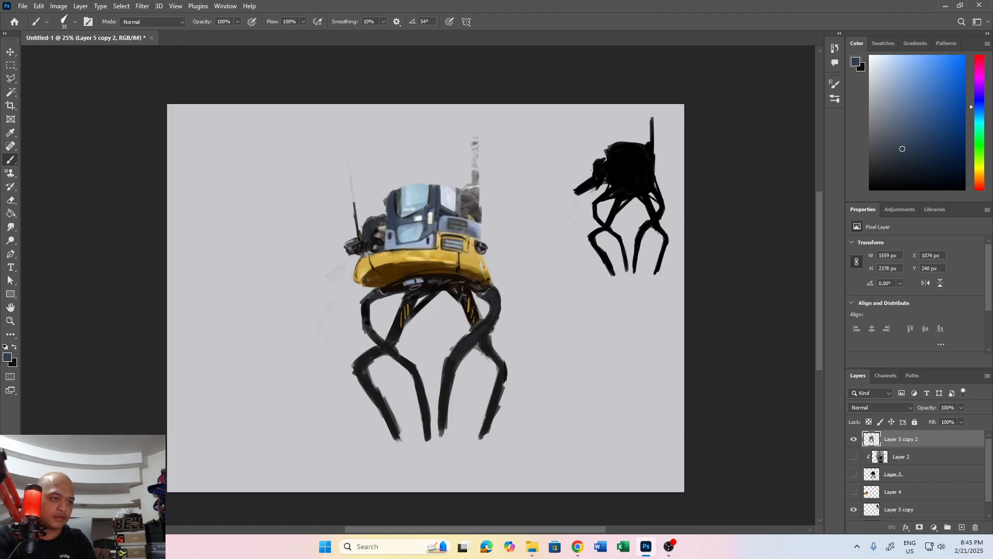
left_click_drag(430, 211, 427, 236)
Lasso a rounded area above the cab's front window and fill it with light blue sampled from the glass
key("i")
left_click(418, 196)
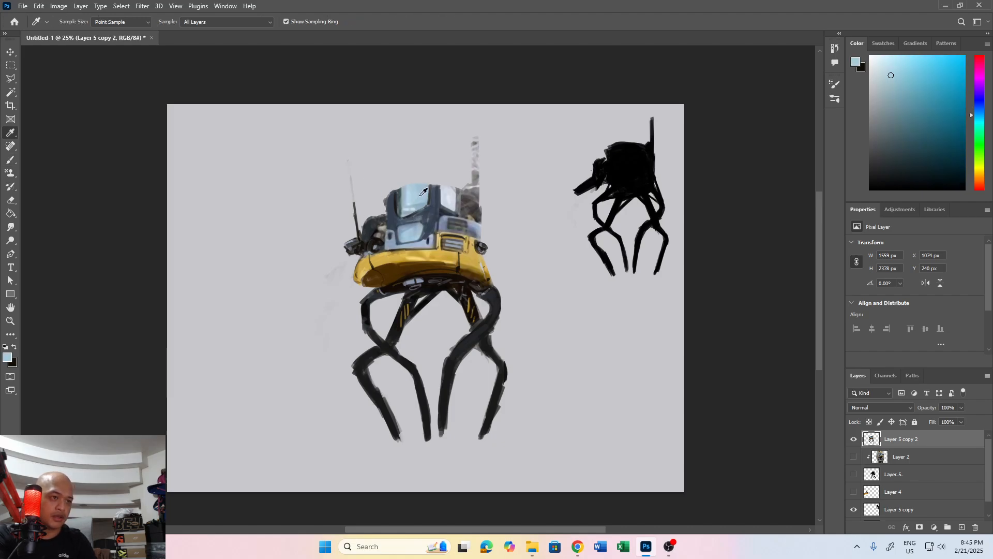
key("l")
mouse_move(398, 196)
left_mouse_down()
mouse_move(401, 161)
mouse_move(419, 155)
mouse_move(432, 175)
mouse_move(424, 201)
mouse_move(426, 191)
mouse_move(396, 196)
left_mouse_up()
key("i")
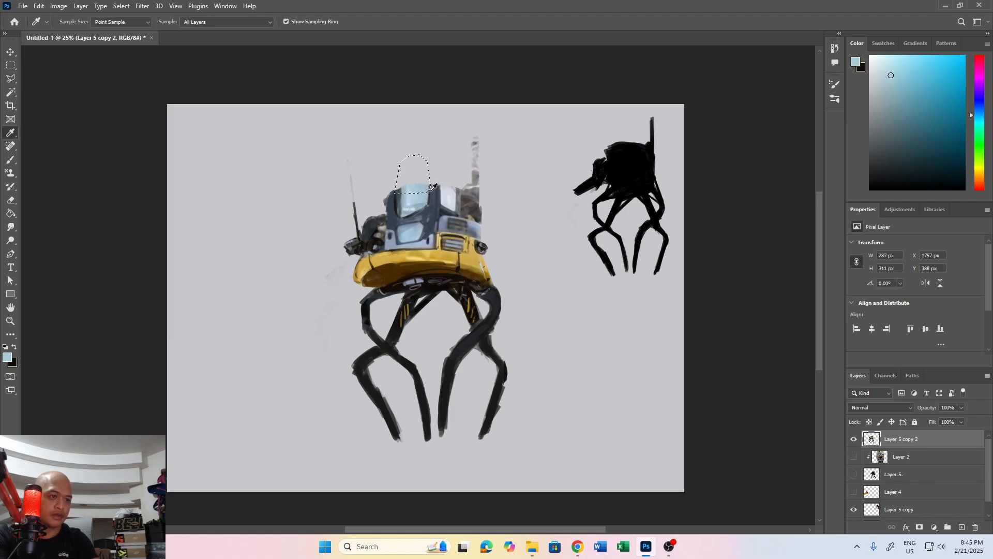
left_click(410, 187)
key("b")
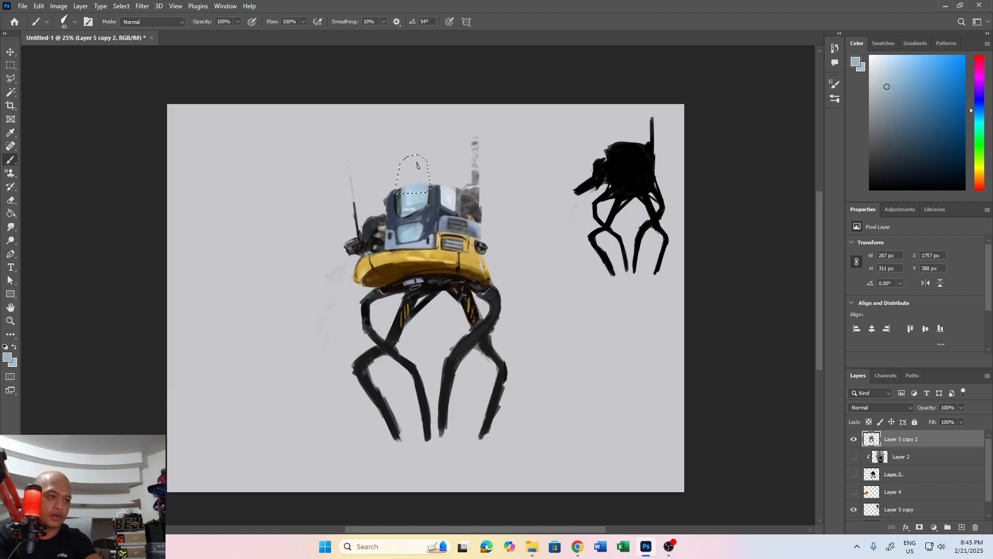
key("]")
key("]")
key("]")
key("]")
mouse_move(409, 157)
left_mouse_down()
mouse_move(440, 157)
mouse_move(429, 181)
left_mouse_up()
Sample a dark teal from the window's edge, shade the left side of the extended glass and deselect
key("x")
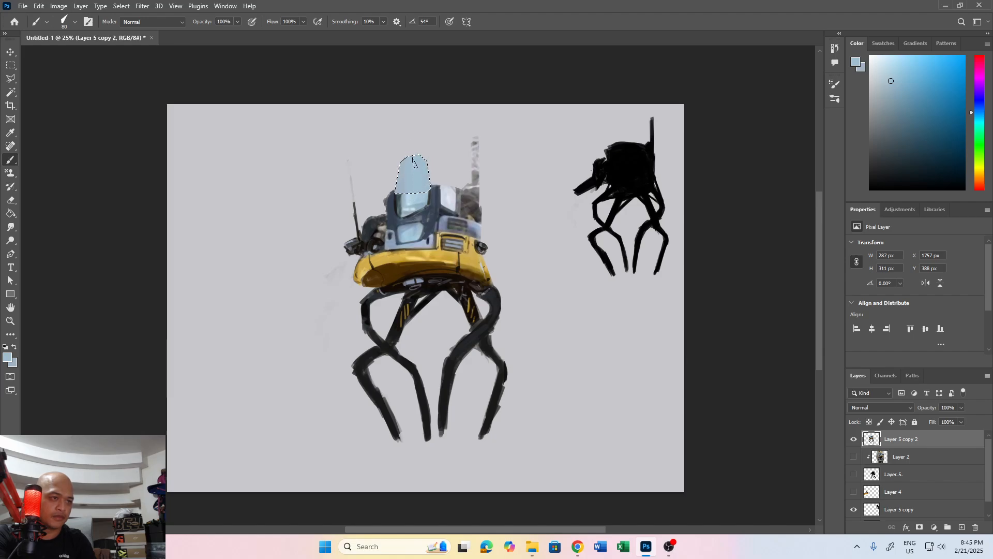
key("x")
key("x")
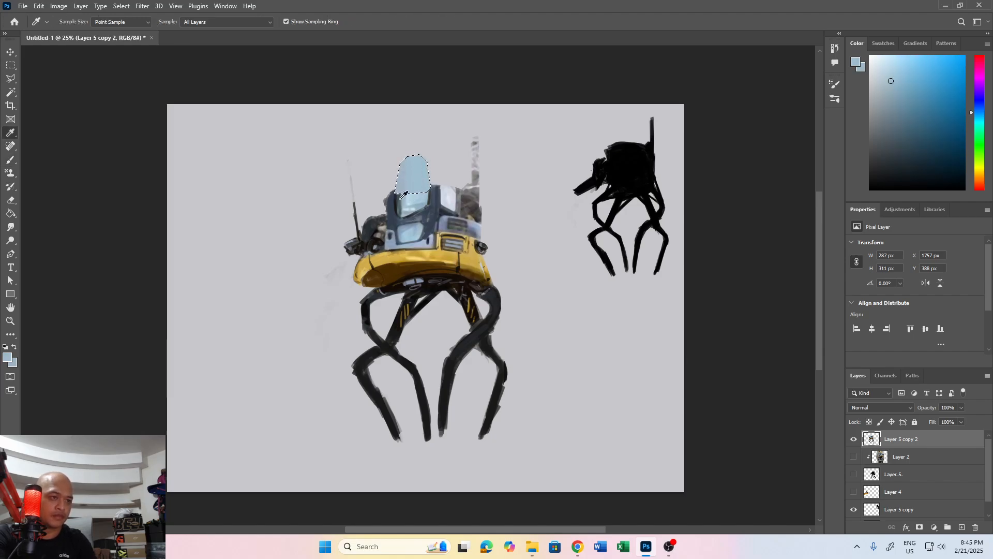
left_click(402, 202, "alt")
left_click_drag(401, 163, 396, 192)
key("ctrl+d")
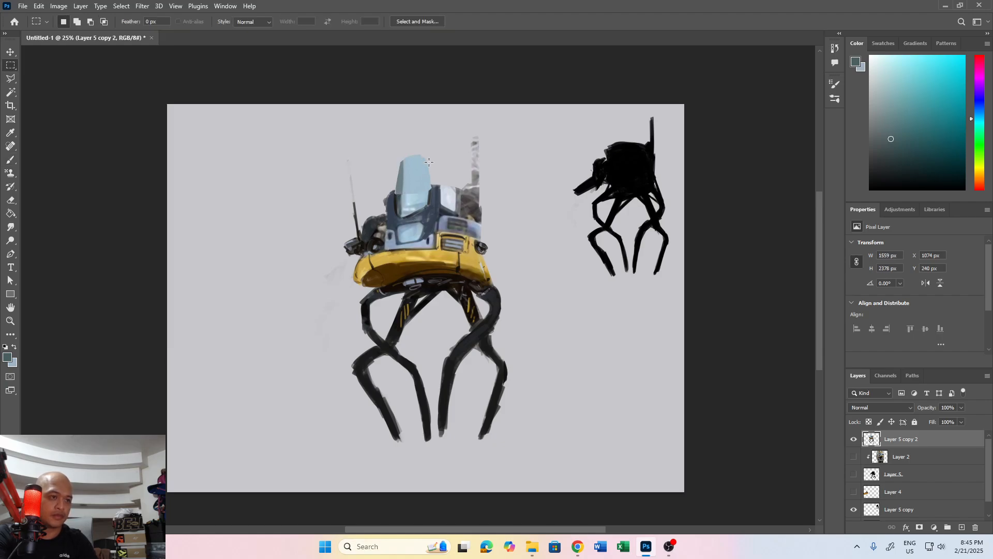
Brighten the centre of the extended window with the Dodge tool and return to the brush
key("o")
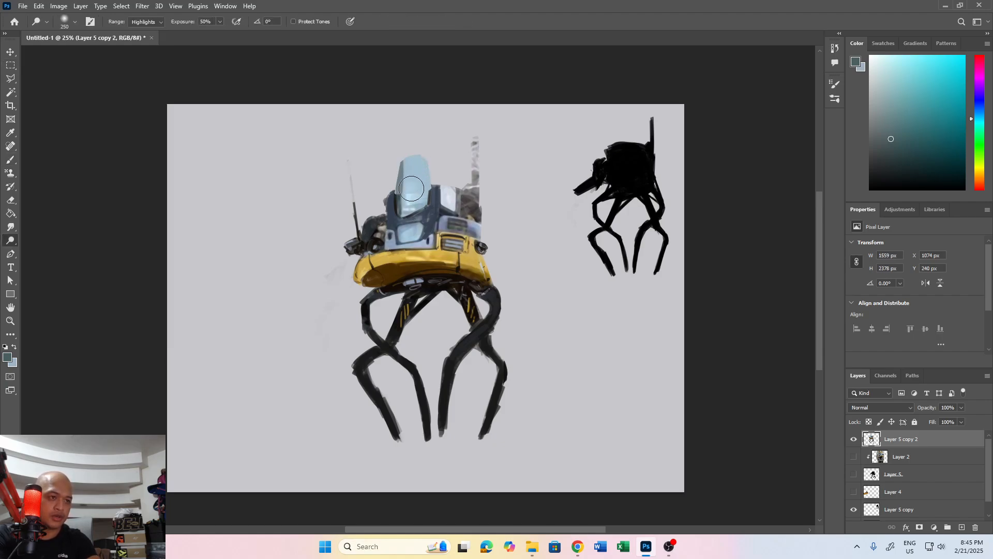
mouse_move(411, 188)
left_mouse_down()
mouse_move(413, 159)
mouse_move(422, 165)
mouse_move(414, 192)
left_mouse_up()
key("b")
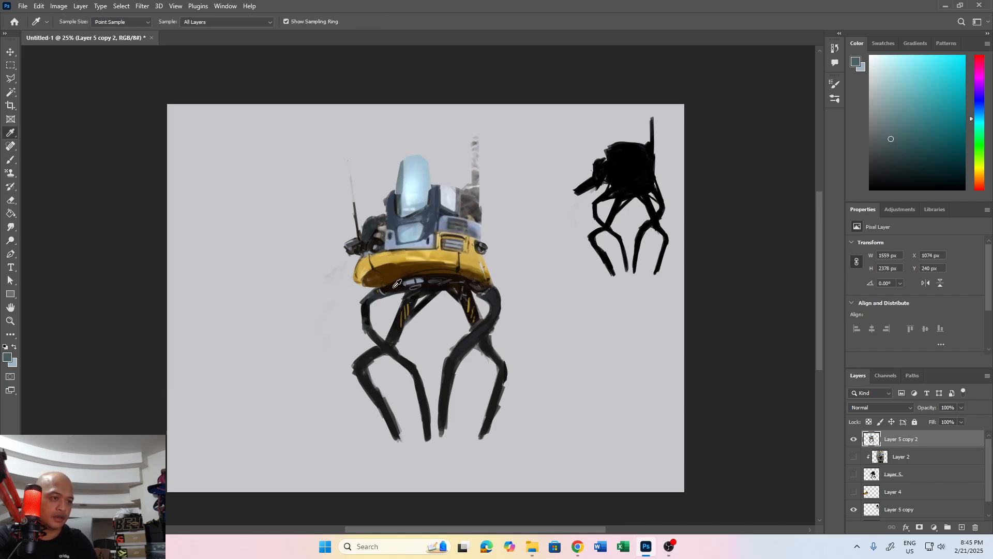
Sample near-black and outline the left edge of the tall window with a thin brush
left_click(404, 221, "alt")
key("bracketleft")
key("bracketleft")
key("bracketleft")
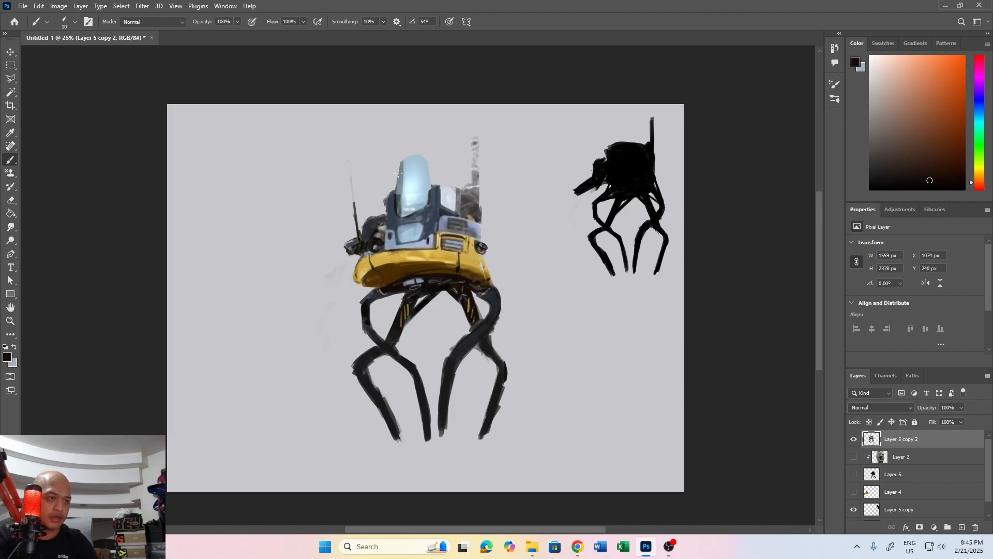
left_click_drag(398, 173, 396, 186)
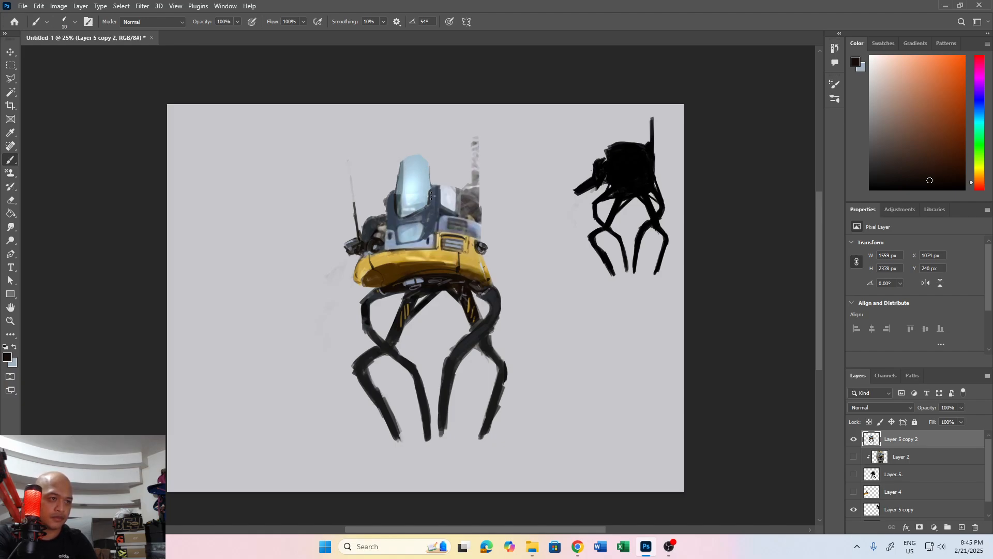
Sample dark blue-grey from the cab and paint a domed hull around the tall window, sloping down to both sides
key("bracketright")
key("bracketright")
left_click(434, 187, "alt")
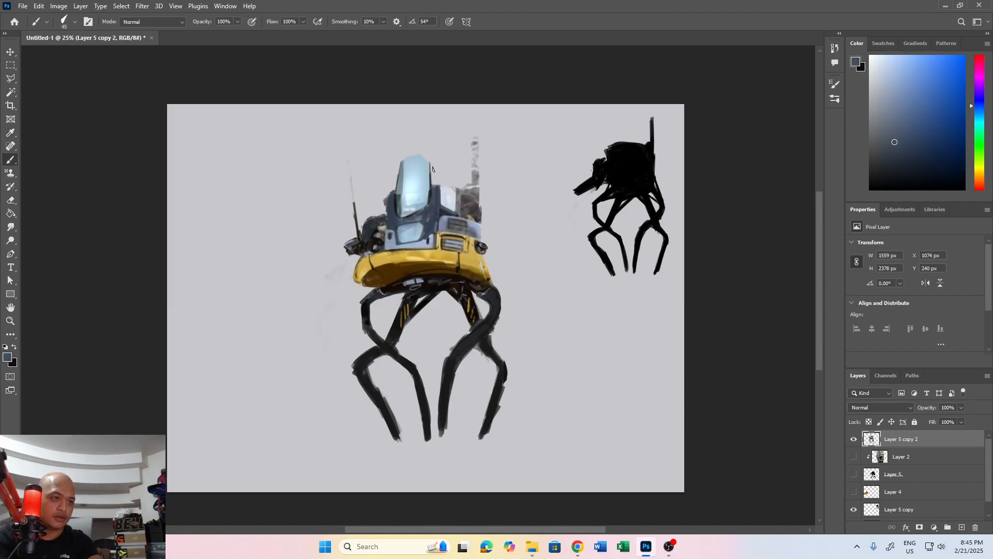
mouse_move(431, 163)
left_mouse_down()
mouse_move(430, 187)
mouse_move(393, 177)
mouse_move(389, 205)
left_mouse_up()
mouse_move(395, 172)
left_mouse_down()
mouse_move(420, 148)
mouse_move(449, 164)
mouse_move(449, 195)
mouse_move(454, 166)
mouse_move(444, 206)
left_mouse_up()
left_click_drag(438, 170, 458, 211)
left_click_drag(448, 186, 459, 209)
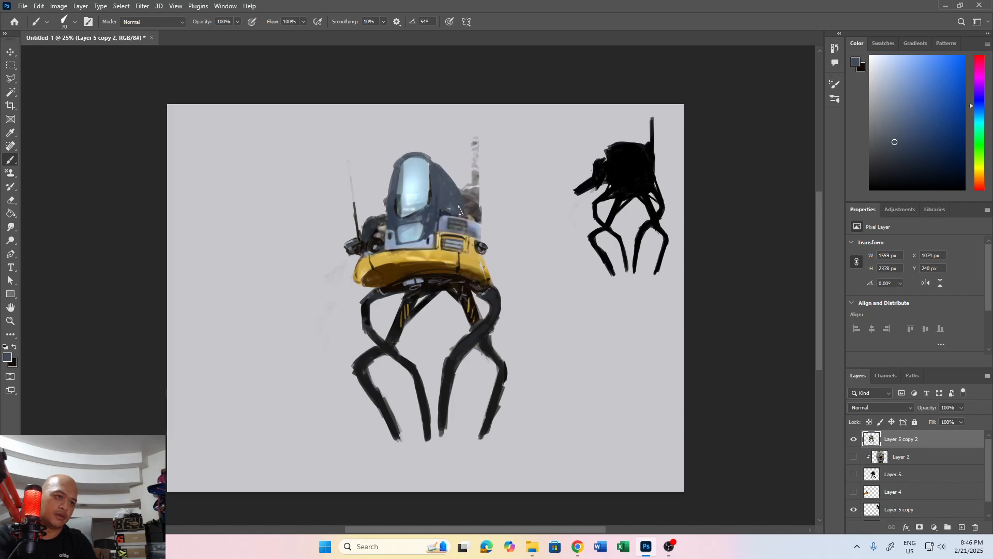
mouse_move(385, 172)
left_mouse_down()
mouse_move(372, 215)
mouse_move(393, 162)
mouse_move(373, 205)
mouse_move(402, 172)
mouse_move(429, 158)
mouse_move(437, 171)
mouse_move(398, 211)
mouse_move(424, 205)
mouse_move(417, 211)
mouse_move(430, 194)
mouse_move(403, 198)
left_mouse_up()
Erase the textured mast right of the cab and paint near-black machinery against the hull's right side
left_click(431, 196, "alt")
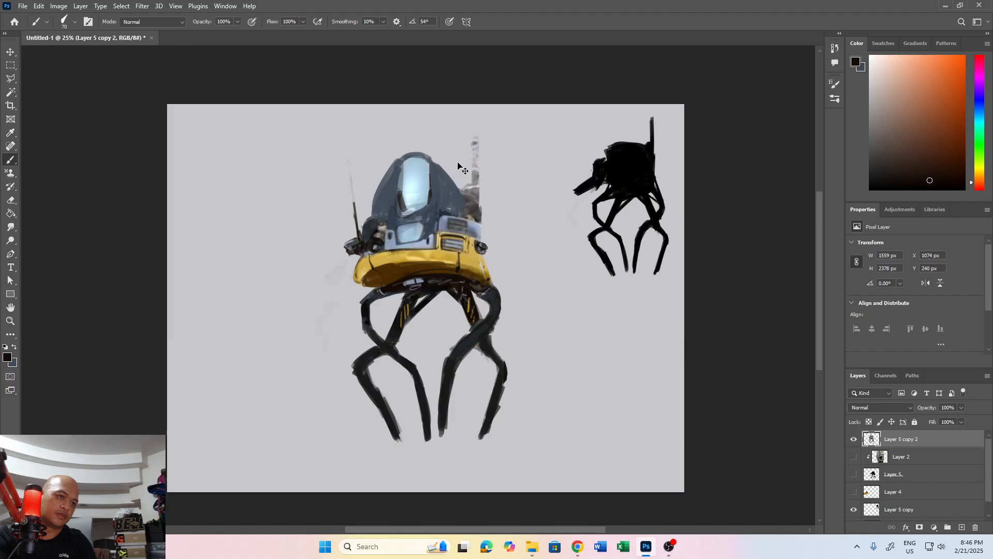
key("ctrl+z")
key("e")
mouse_move(472, 152)
left_mouse_down()
mouse_move(488, 204)
mouse_move(479, 218)
mouse_move(470, 197)
left_mouse_up()
key("b")
key("x")
key("x")
key("bracketleft")
key("bracketleft")
key("bracketleft")
key("x")
key("x")
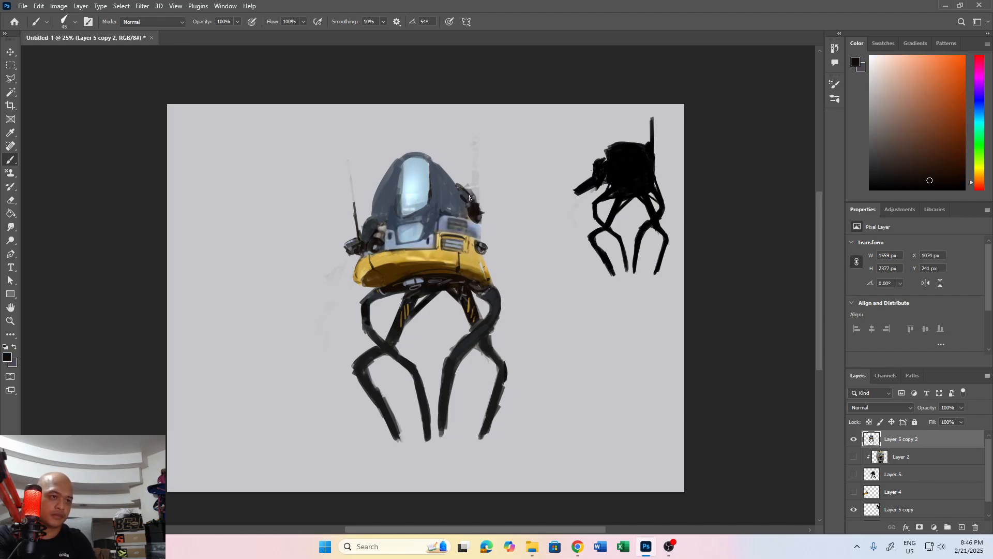
Erase the domed top of the hull and the upper part of the tall window
key("bracketleft")
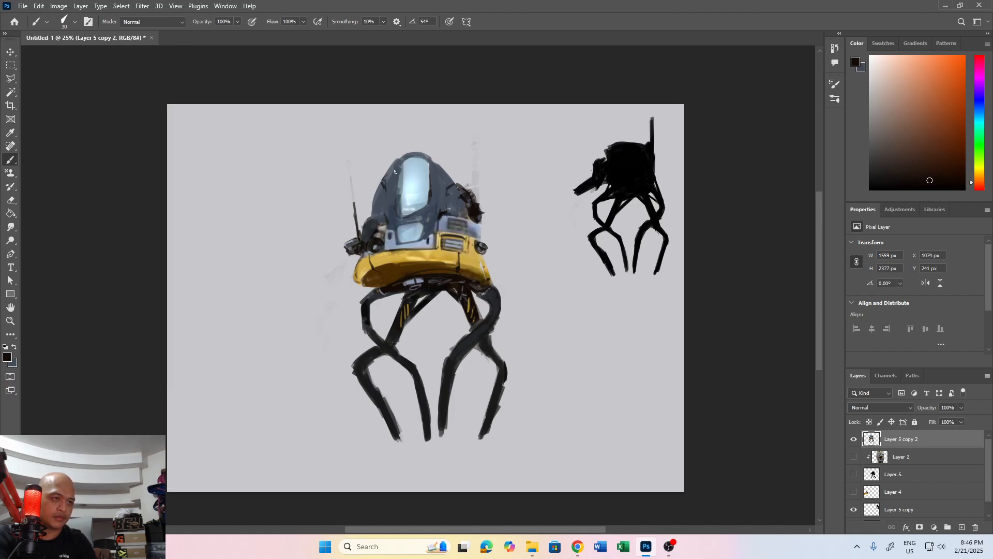
mouse_move(363, 175)
left_mouse_down()
mouse_move(420, 157)
mouse_move(471, 169)
mouse_move(403, 158)
mouse_move(482, 171)
mouse_move(374, 170)
mouse_move(372, 183)
mouse_move(428, 168)
left_mouse_up()
key("ctrl+z")
key("e")
Sample the hull's dark blue-grey to paint a flatter roof extending over the right-side machinery, and darken the recess beneath with near-black
key("i")
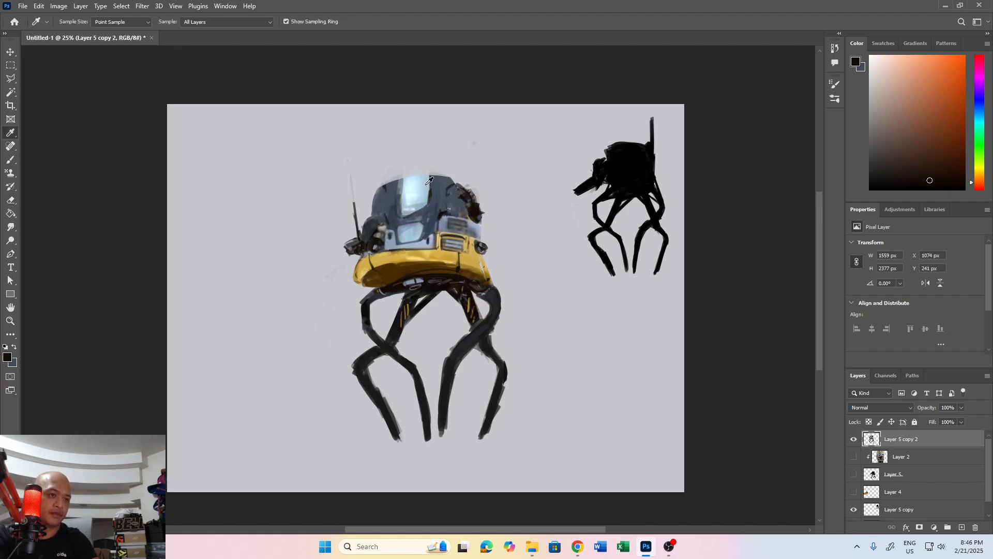
left_click(397, 189)
key("b")
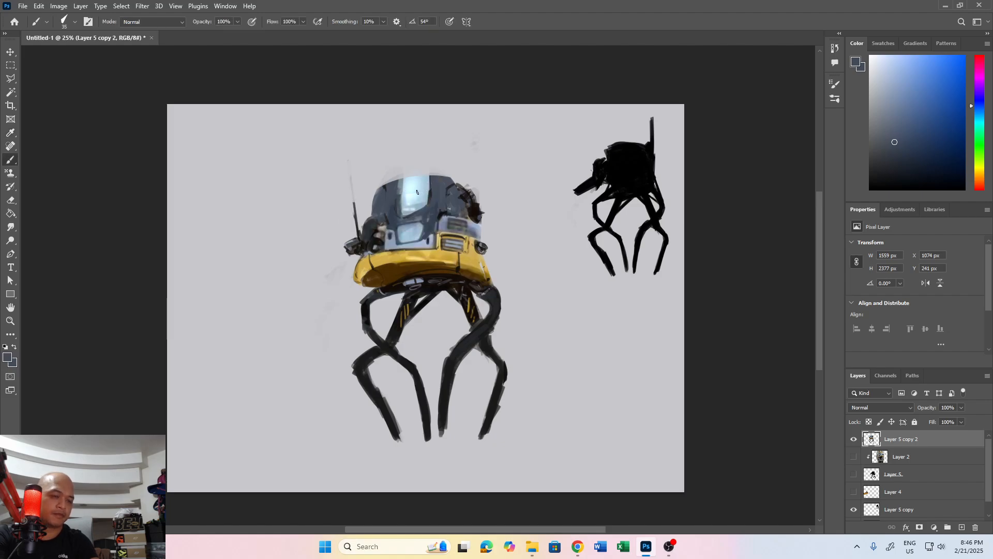
mouse_move(401, 186)
left_mouse_down()
mouse_move(433, 168)
mouse_move(418, 167)
mouse_move(435, 176)
mouse_move(393, 176)
mouse_move(450, 179)
mouse_move(384, 185)
mouse_move(425, 168)
mouse_move(387, 178)
mouse_move(465, 180)
mouse_move(456, 176)
mouse_move(478, 201)
left_mouse_up()
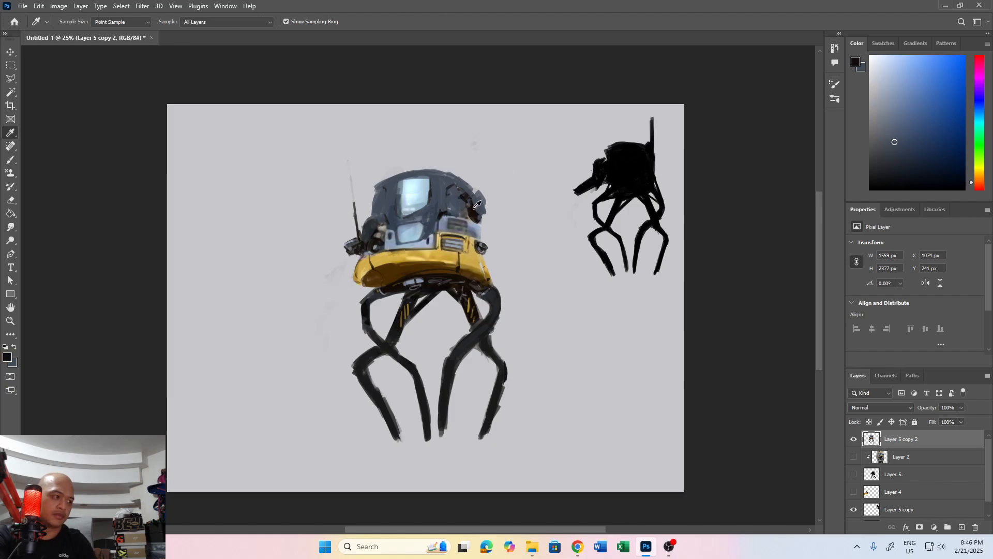
left_click(476, 208, "alt")
left_click_drag(472, 194, 479, 210)
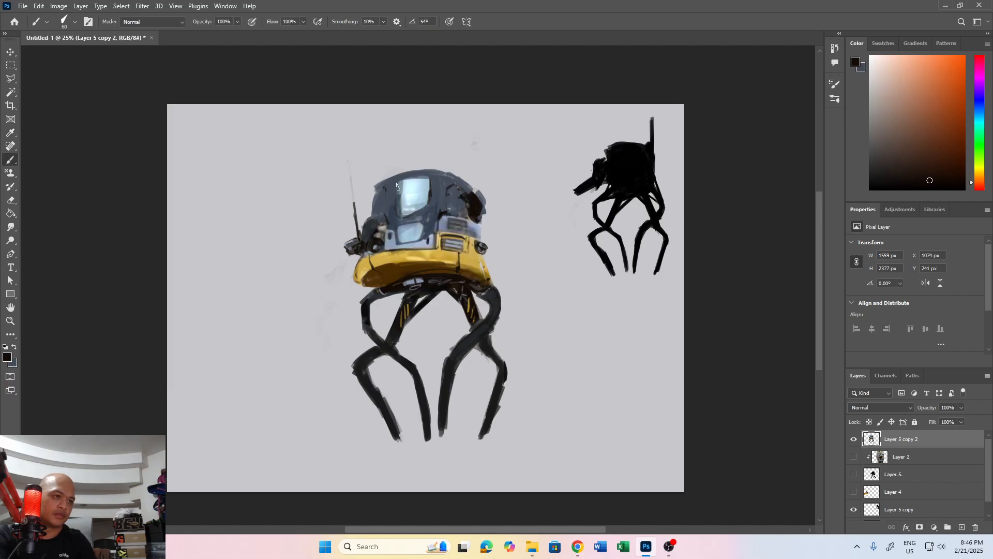
Paint near-black hatch lines across the lower part of the tall window and a thin dark edge along the roof
mouse_move(403, 181)
left_mouse_down()
mouse_move(429, 183)
mouse_move(411, 174)
mouse_move(428, 179)
mouse_move(405, 189)
mouse_move(407, 211)
mouse_move(420, 204)
mouse_move(397, 210)
mouse_move(417, 200)
mouse_move(403, 203)
mouse_move(409, 189)
mouse_move(419, 191)
mouse_move(400, 188)
mouse_move(424, 203)
mouse_move(400, 204)
mouse_move(404, 214)
mouse_move(429, 203)
mouse_move(422, 166)
mouse_move(446, 168)
left_mouse_up()
left_click(414, 186, "alt")
key("x")
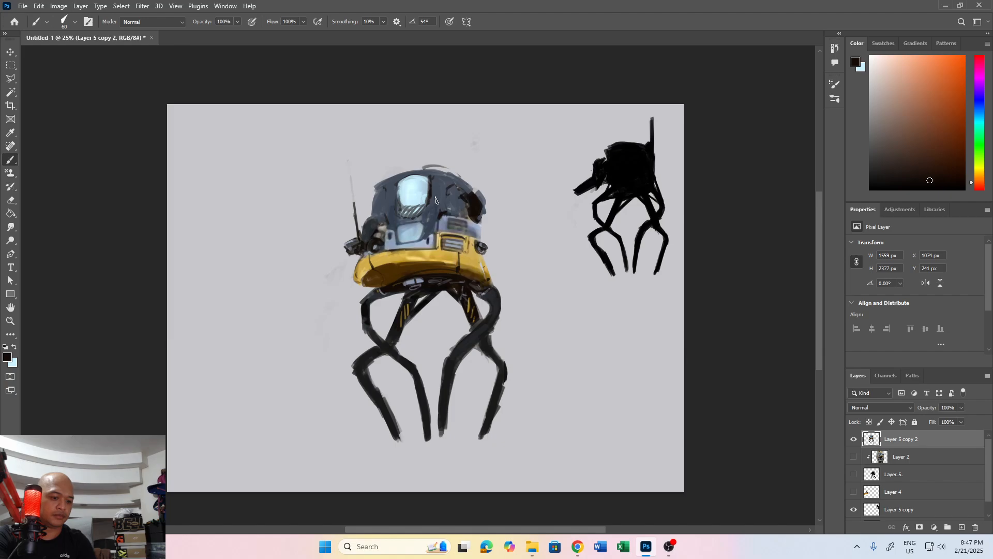
key("bracketleft")
key("bracketleft")
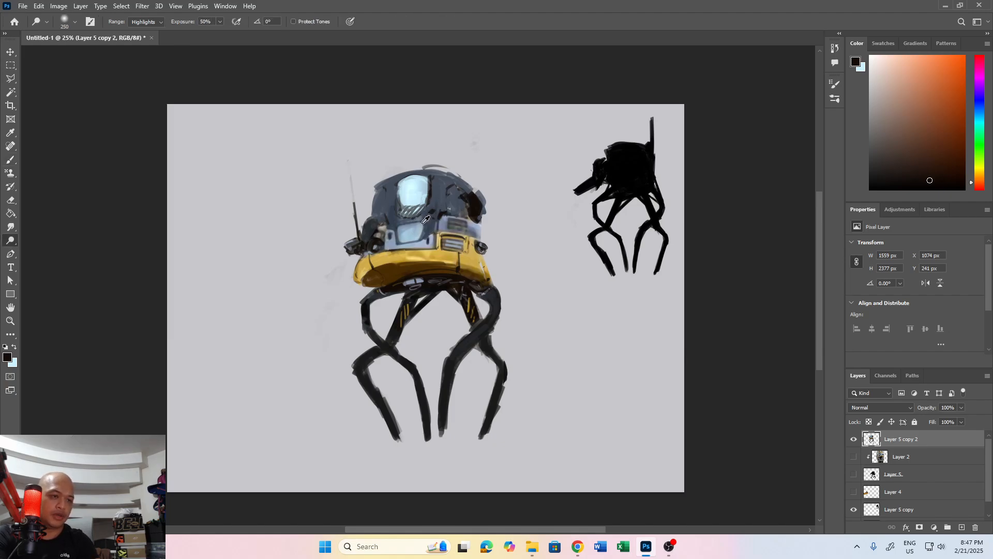
Sample light grey-blue from the lower window and add fine highlights to the window frame and hull edges
left_click(413, 232, "alt")
key("p")
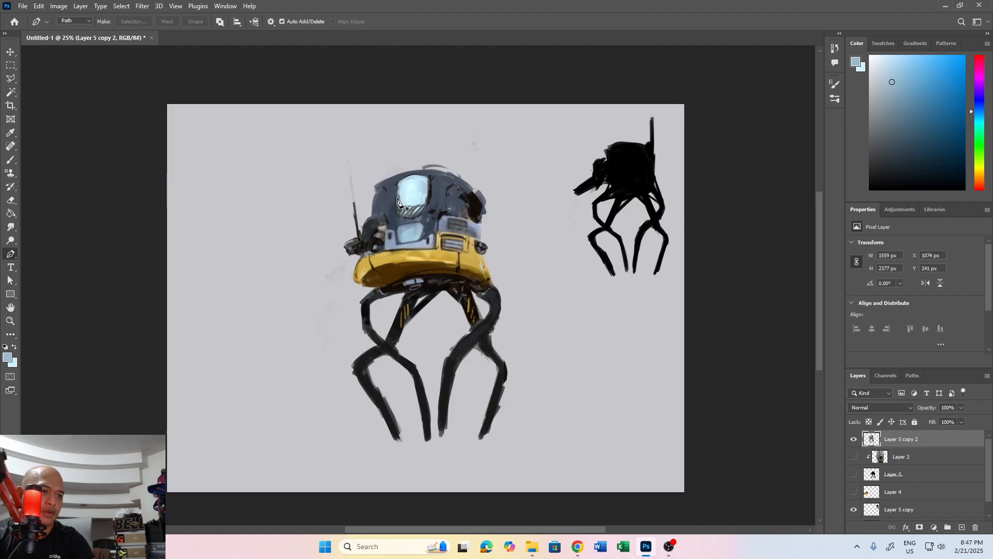
key("b")
key("bracketleft")
key("bracketleft")
key("bracketleft")
key("bracketleft")
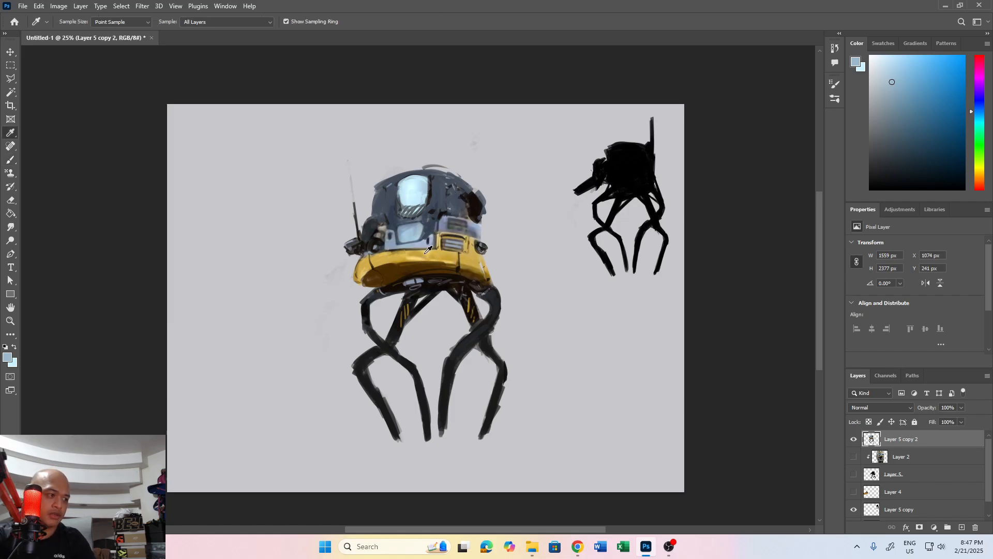
Sample yellow and dark brown from the yellow base band and touch up the band's right end
left_click(440, 248, "alt")
key("]")
key("]")
key("]")
key("]")
left_click_drag(399, 260, 445, 259)
key("ctrl+z")
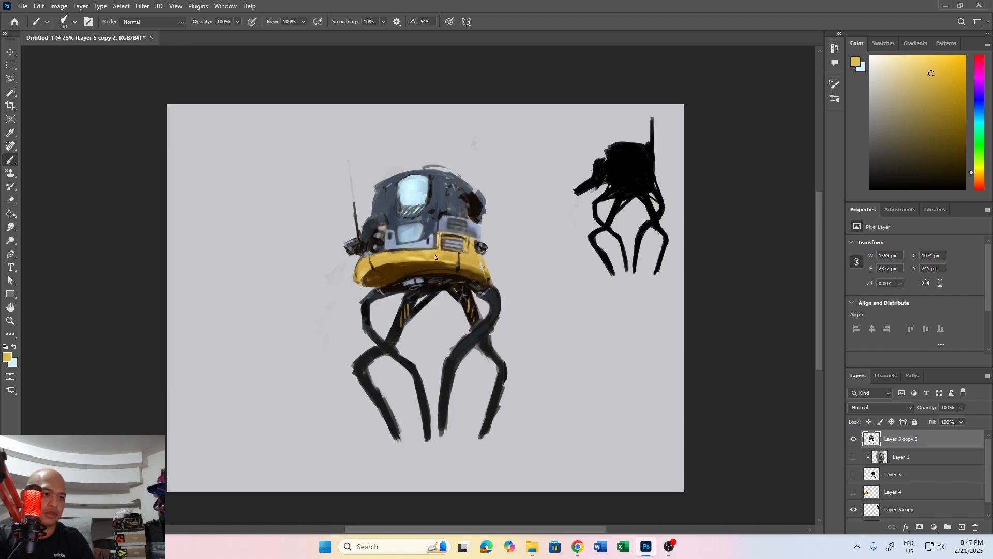
left_click(367, 287, "alt")
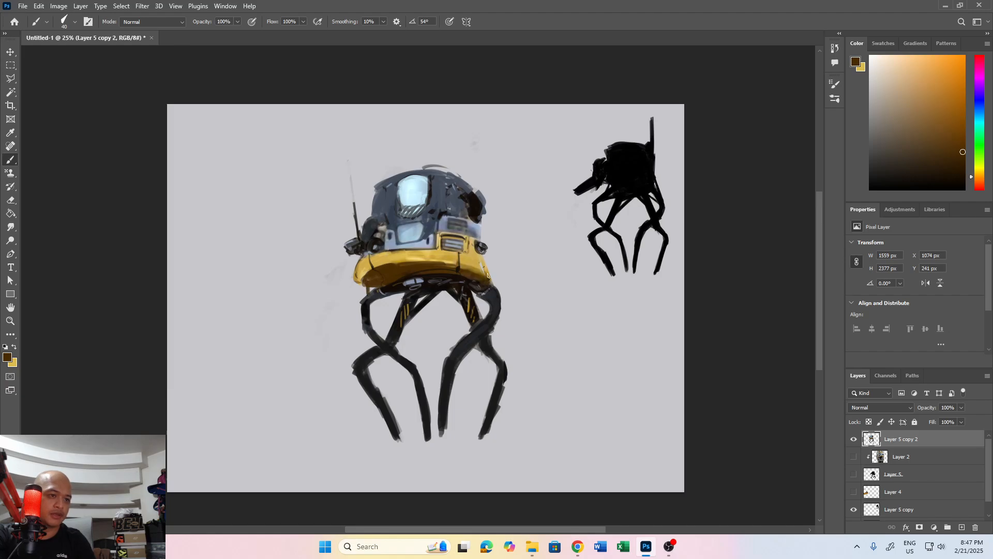
mouse_move(487, 275)
left_mouse_down()
mouse_move(477, 273)
mouse_move(486, 268)
left_mouse_up()
Paint a yellow-framed vent with dark brown slots on the front of the yellow base band
key("x")
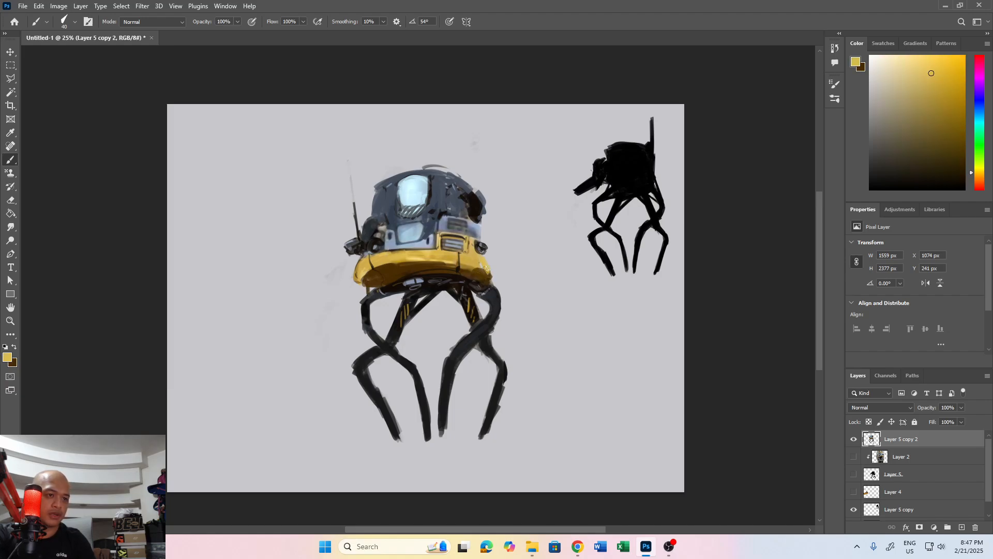
mouse_move(395, 264)
left_mouse_down()
mouse_move(428, 265)
mouse_move(411, 262)
left_mouse_up()
key("x")
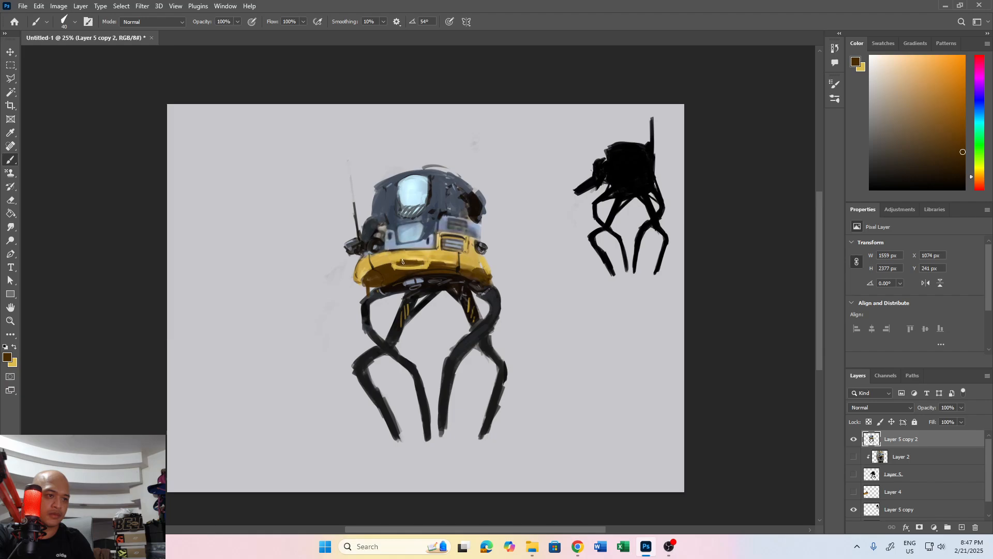
key("x")
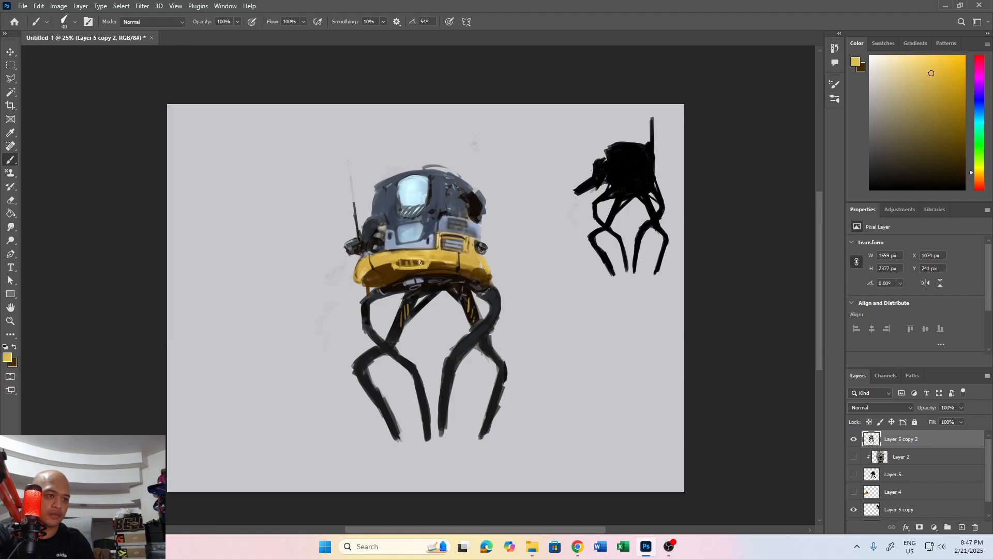
Sample dark blue-grey and near-black from the hull and paint a tall thin antenna with a dark mount on the roof's right side
key("i")
left_click(452, 186)
left_click(452, 186)
key("b")
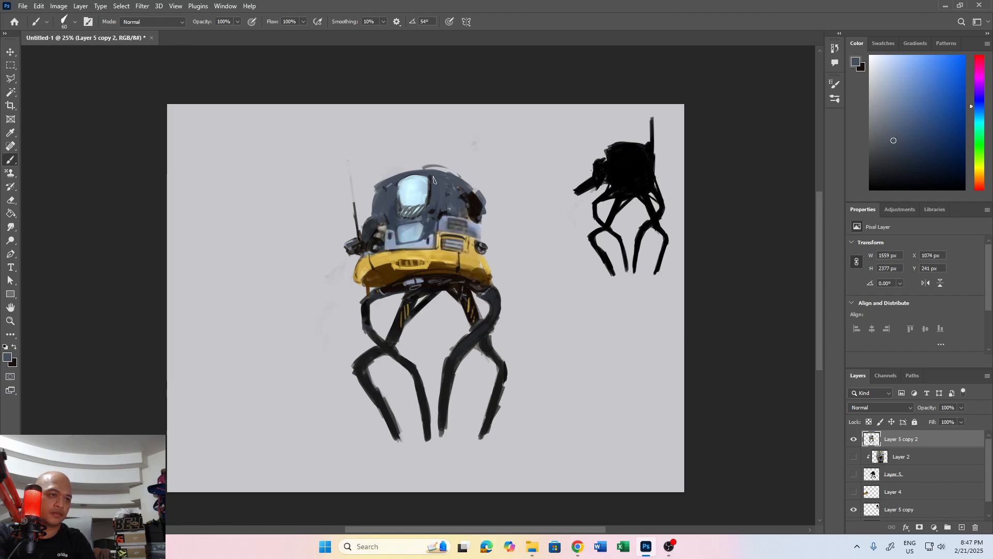
left_click(429, 200, "alt")
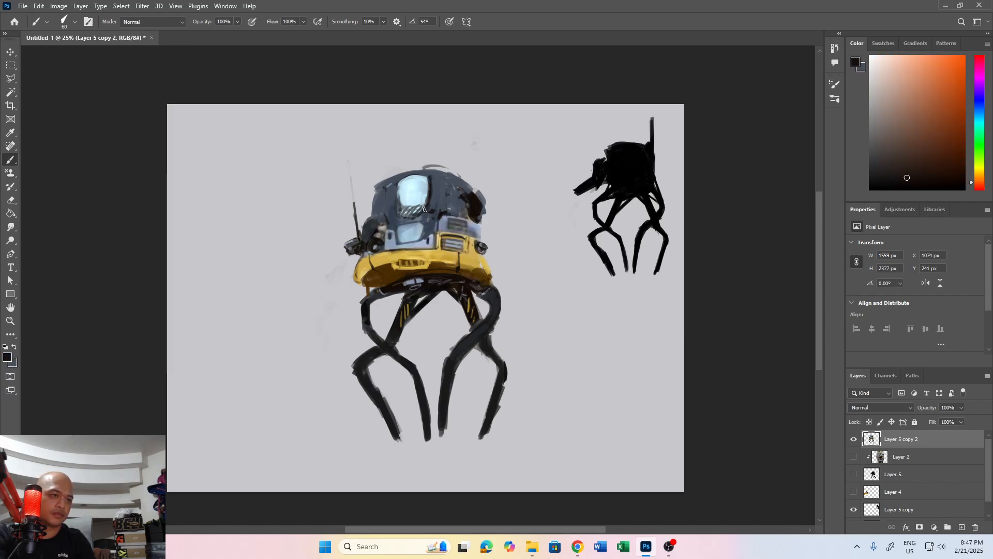
mouse_move(430, 176)
left_mouse_down()
mouse_move(398, 178)
mouse_move(418, 163)
mouse_move(464, 178)
mouse_move(414, 168)
mouse_move(461, 167)
mouse_move(456, 130)
left_mouse_up()
left_click(428, 174, "alt")
left_click(456, 172, "alt")
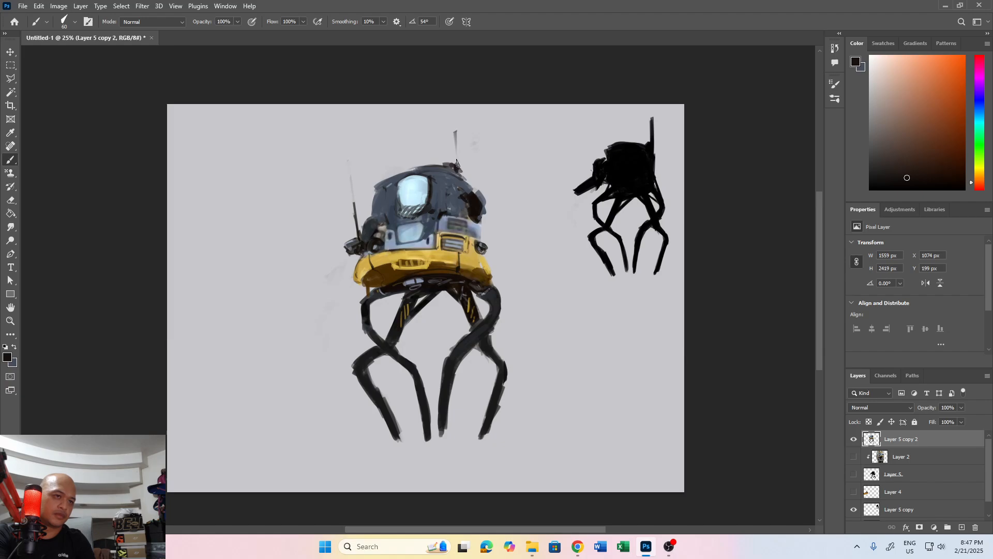
mouse_move(459, 176)
left_mouse_down()
mouse_move(458, 113)
mouse_move(462, 164)
left_mouse_up()
left_click_drag(458, 113, 456, 180)
Extend the left-side machinery into a near-black gun arm angled down to the left, adding dark blue-grey highlights
mouse_move(362, 245)
left_mouse_down()
mouse_move(352, 230)
mouse_move(353, 246)
mouse_move(361, 236)
mouse_move(344, 257)
left_mouse_up()
key("x")
key("x")
mouse_move(344, 256)
left_mouse_down()
mouse_move(346, 237)
mouse_move(347, 252)
mouse_move(339, 247)
mouse_move(321, 275)
left_mouse_up()
key("x")
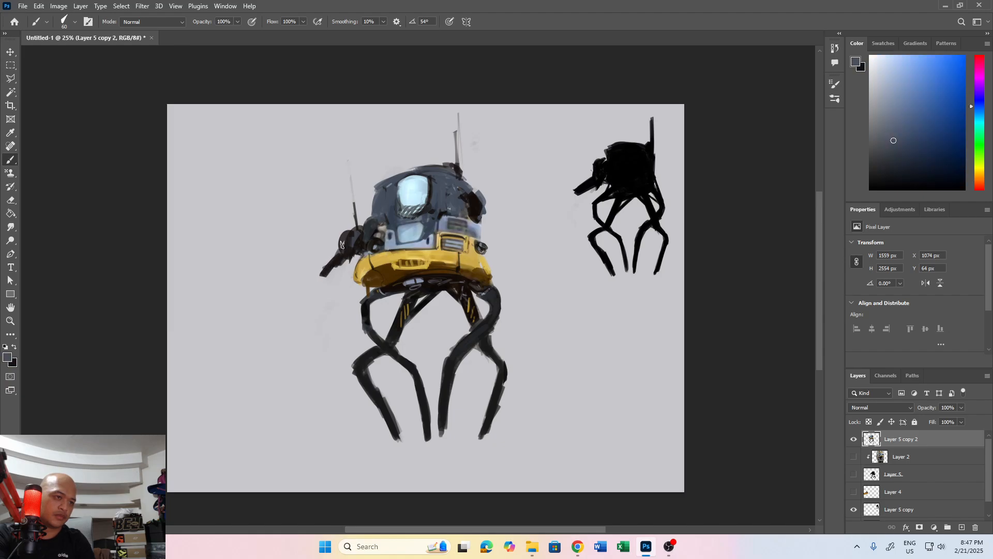
left_click_drag(346, 234, 341, 253)
left_click_drag(353, 232, 323, 274)
key("x")
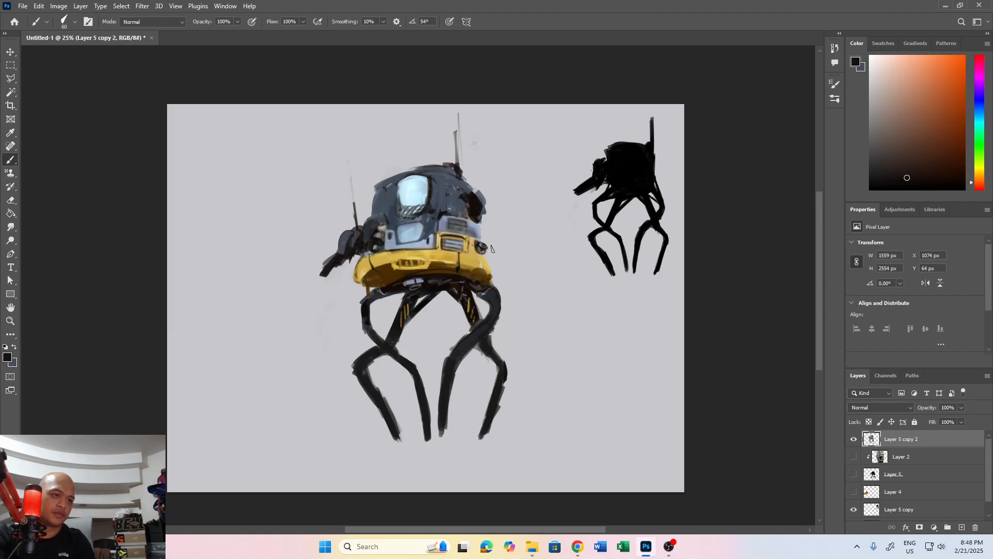
Repaint the light blue panel above the yellow grille and add near-black vent slats with a size 30 brush
left_click(467, 224, "alt")
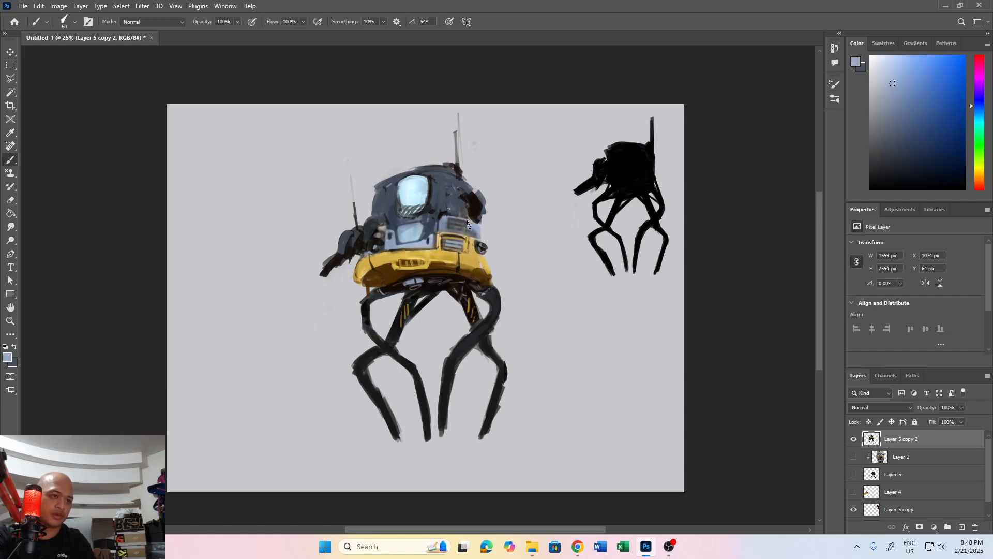
left_click_drag(467, 222, 468, 232)
left_click(452, 223, "alt")
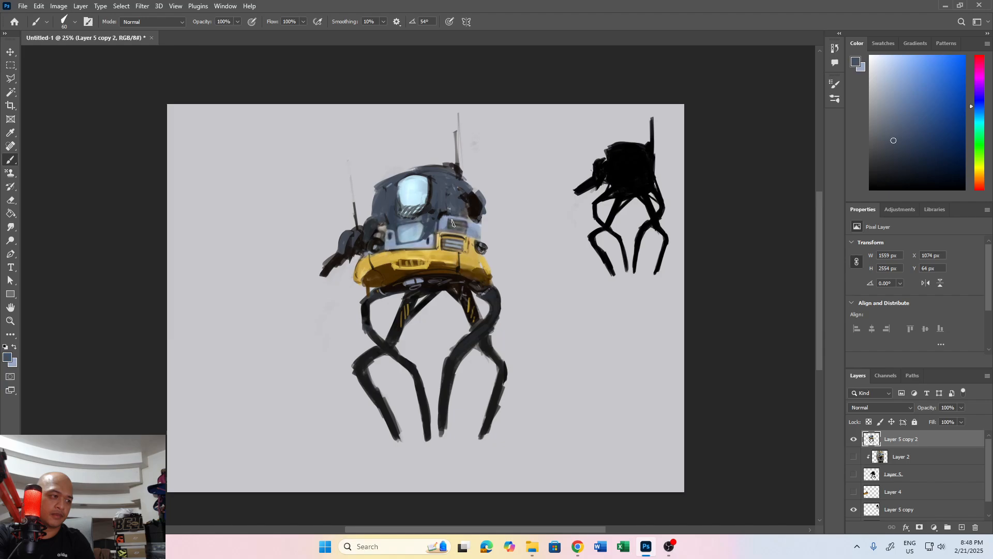
left_click(476, 208, "alt")
key("[")
key("[")
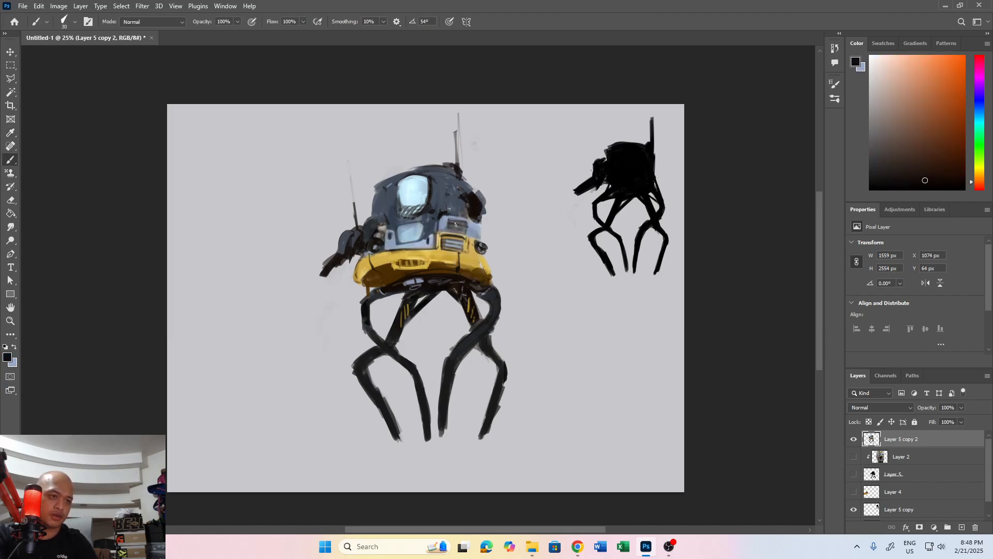
left_click_drag(455, 224, 460, 228)
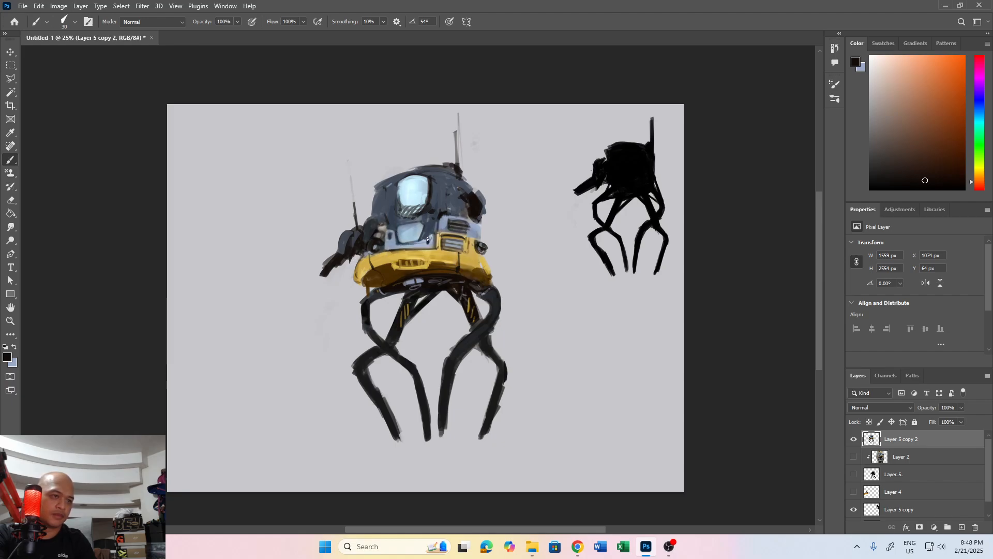
Sample pale blue from the lower hull and paint panel-line highlights around the windows and up the hull's right side
left_click(428, 238, "alt")
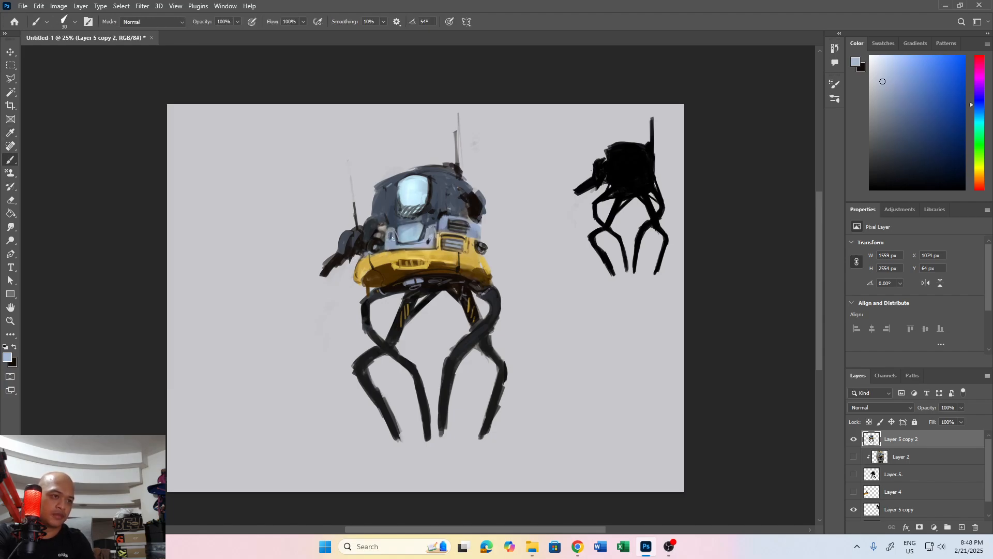
key("x")
key("x")
left_click_drag(436, 214, 442, 179)
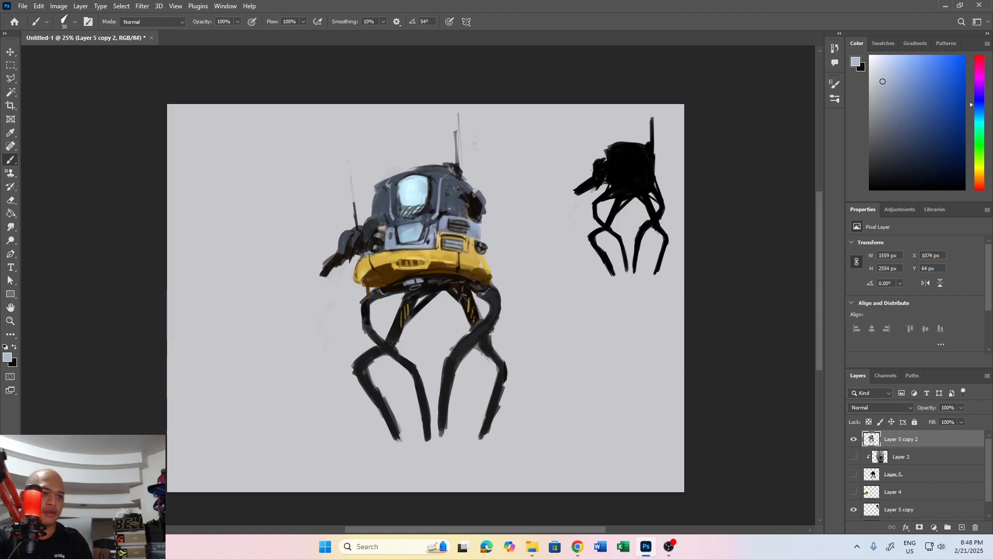
key("o")
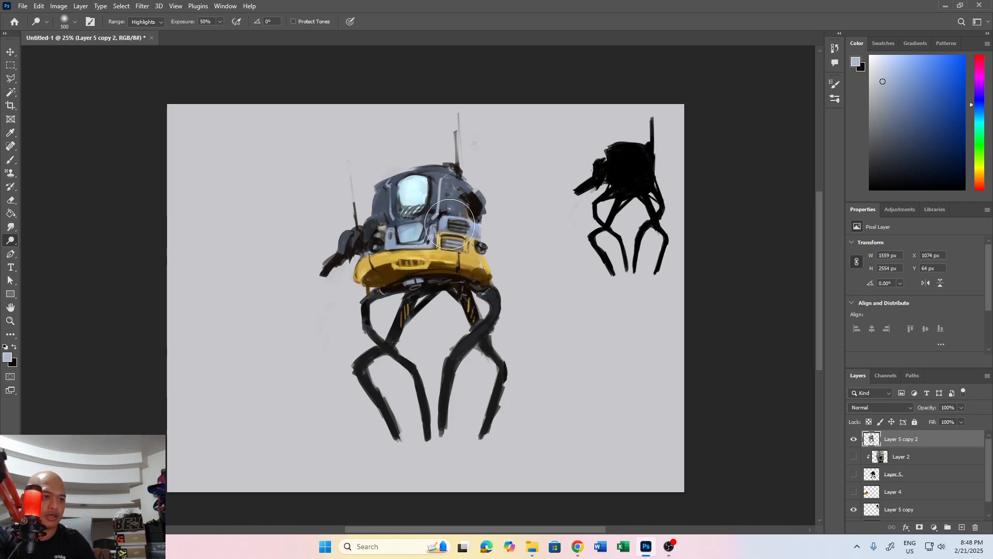
key("b")
key("x")
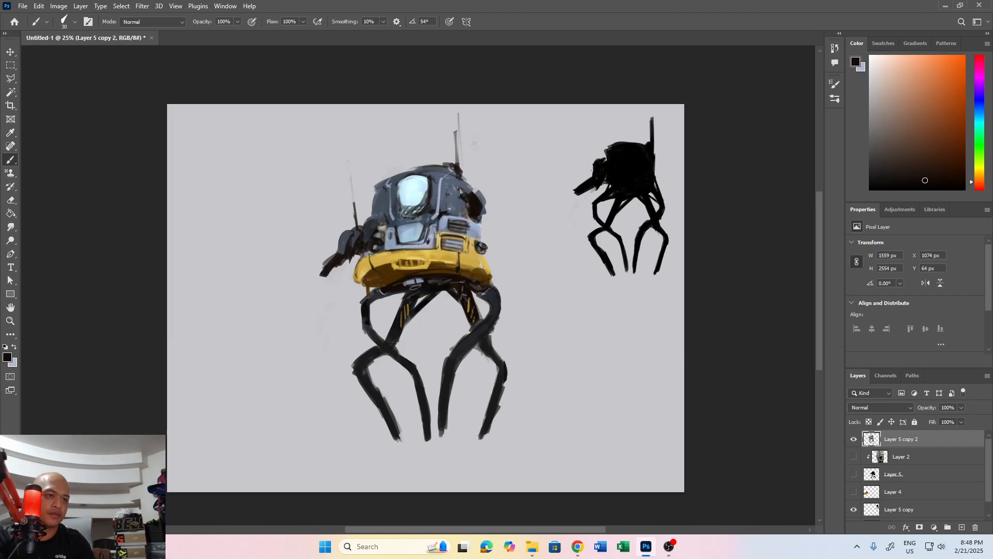
Paint small pale blue and near-black mechanical details in the dark recess on the hull's right side with a smaller brush
key("x")
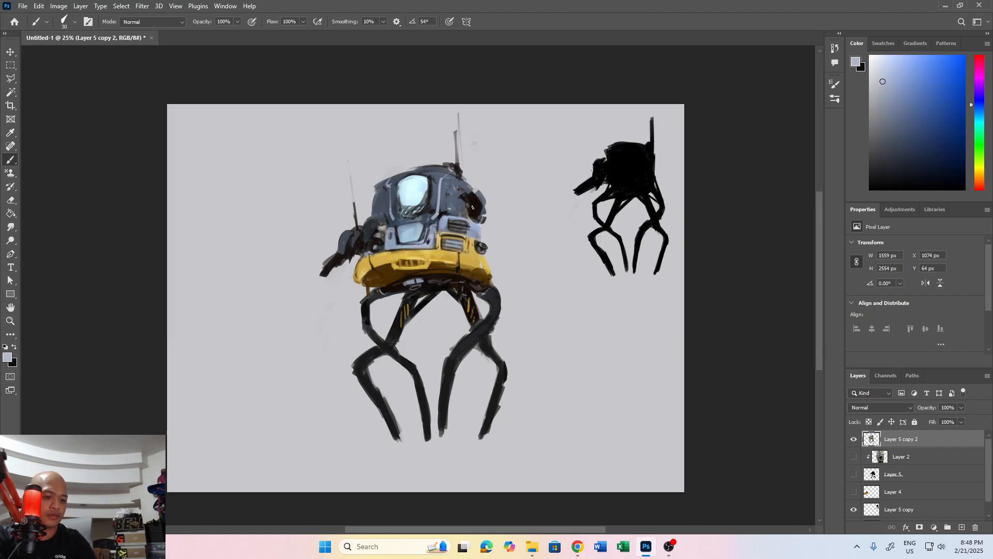
key("bracketleft")
key("bracketleft")
key("bracketleft")
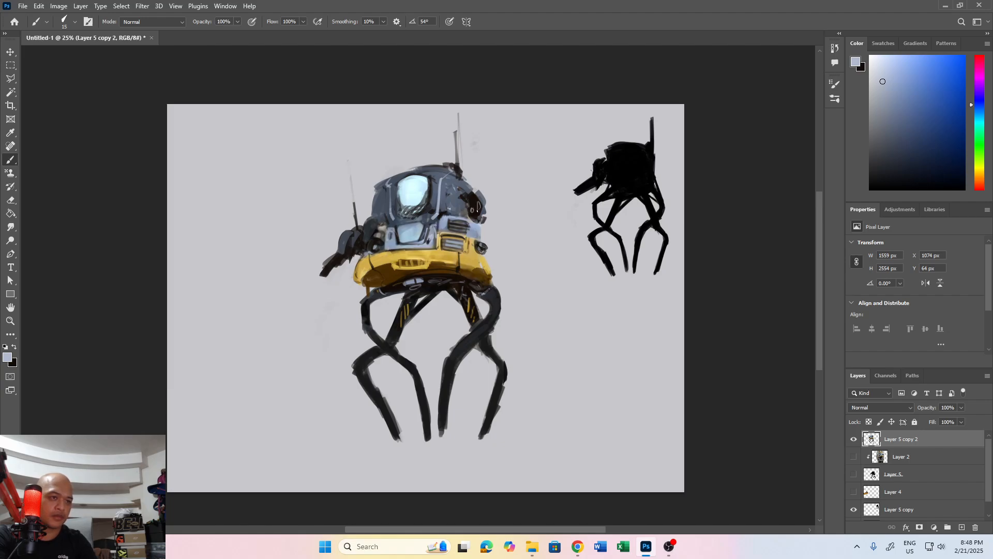
key("x")
key("x")
key("x")
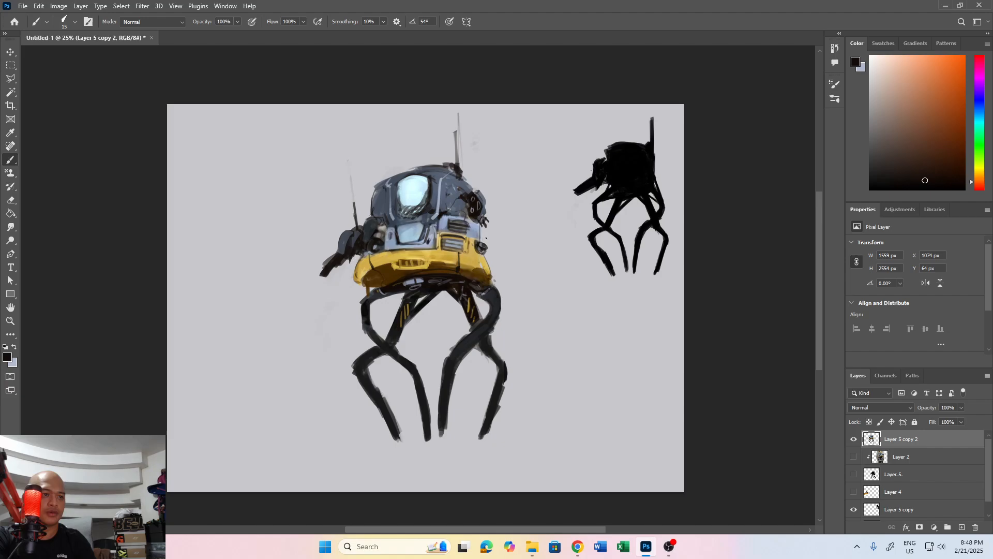
Move the mech slightly left and down and rotate it slightly clockwise
key("v")
left_click_drag(470, 257, 463, 262)
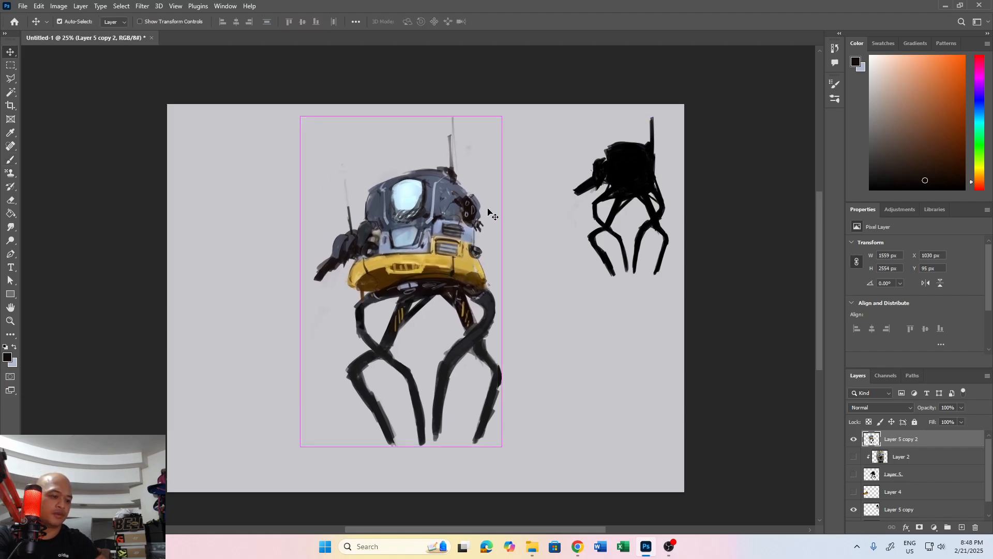
key("ctrl+t")
left_click_drag(502, 116, 524, 120)
key("Return")
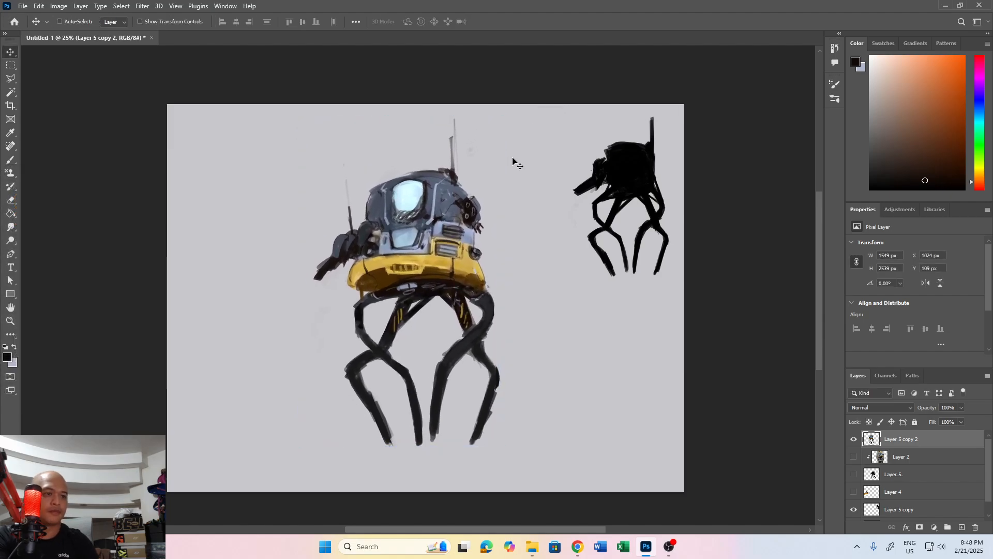
Reinforce the ends of the mech's legs with near-black strokes to form feet, using a size 30 brush
key("b")
key("bracketright")
key("bracketright")
key("bracketright")
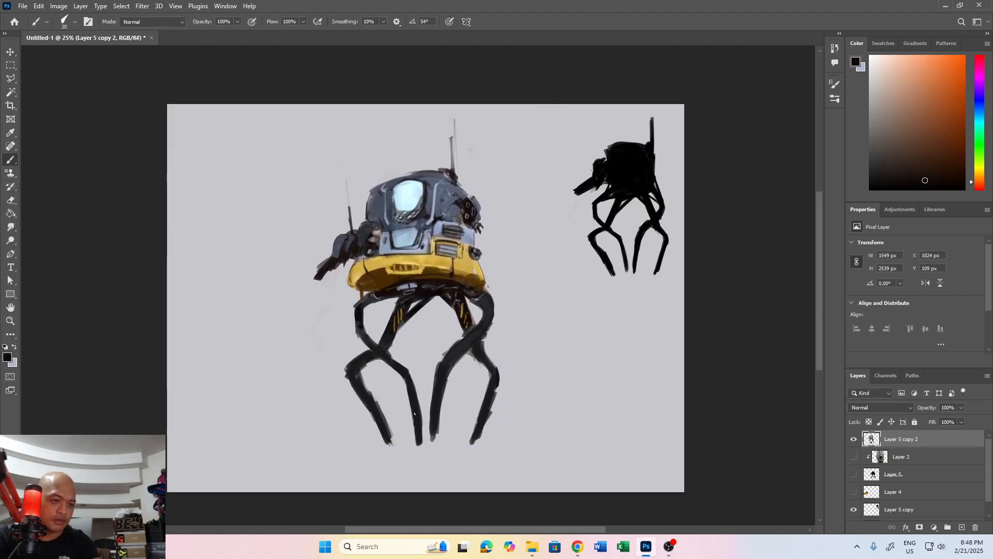
left_click_drag(416, 418, 412, 429)
key("ctrl+z")
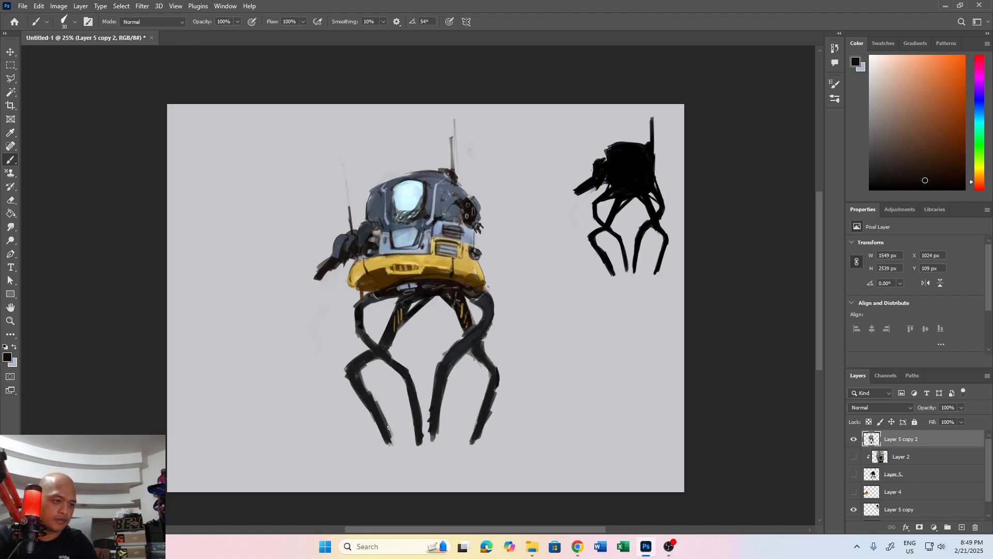
left_click_drag(389, 437, 393, 443)
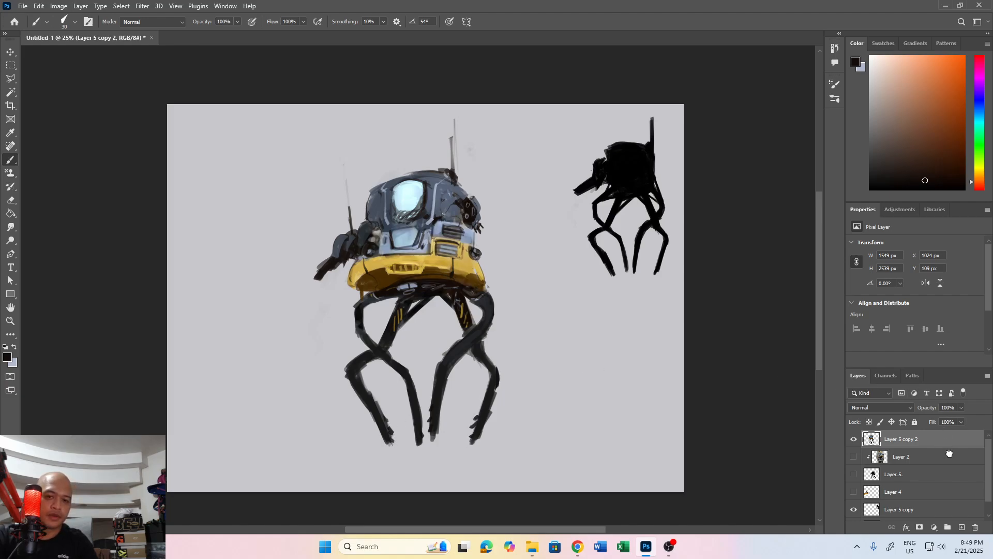
Duplicate the painted mech layer Layer 5 copy 2 and hide the original
key("ctrl+j")
left_click(853, 456)
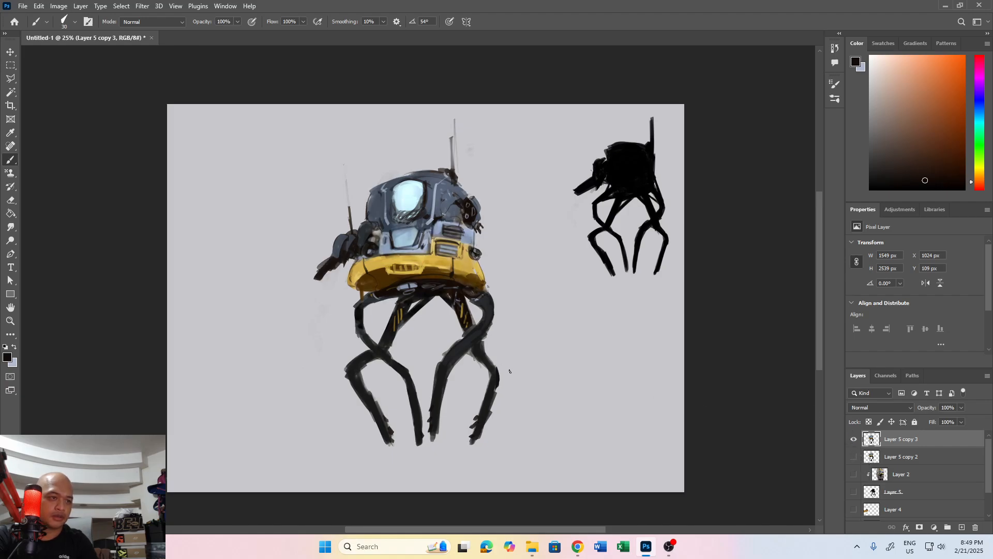
Outline a tall four-sided polygonal selection around the mech's hull and legs, leaving the gun arm partly outside
key("l")
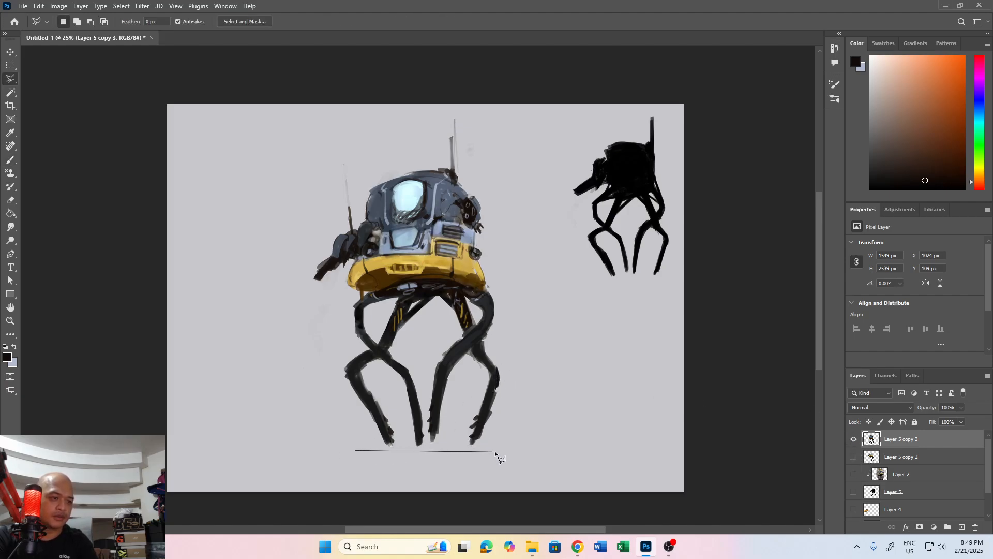
left_click(505, 450)
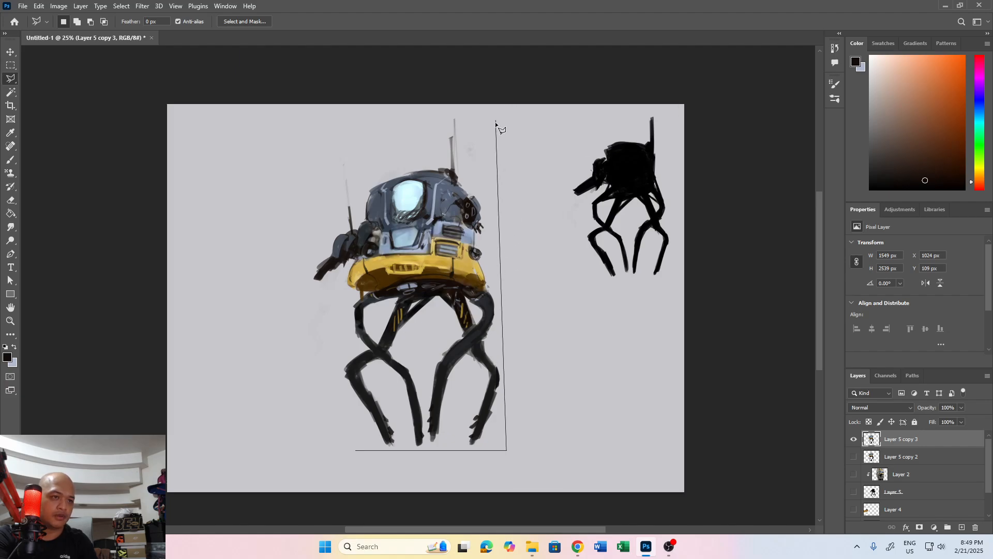
left_click(503, 117)
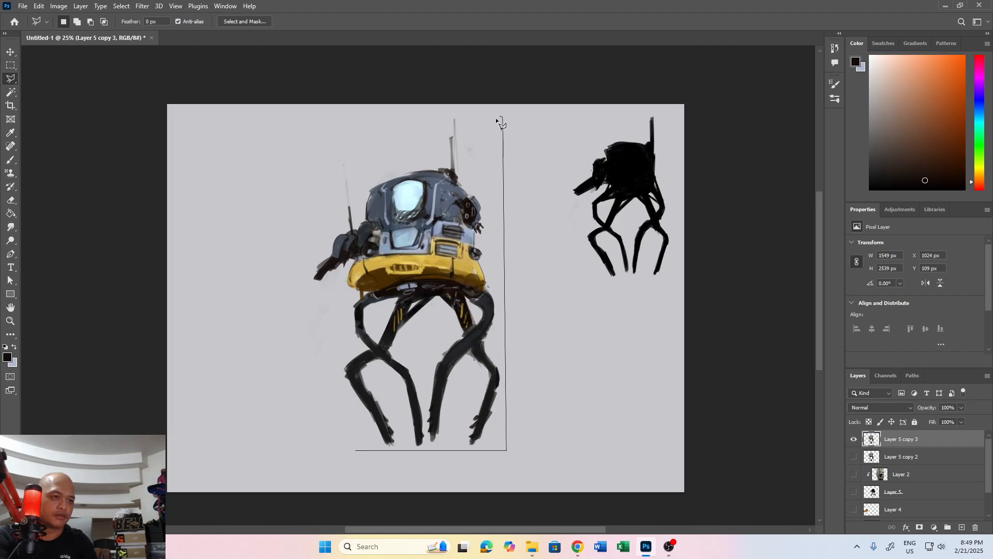
left_click(326, 163)
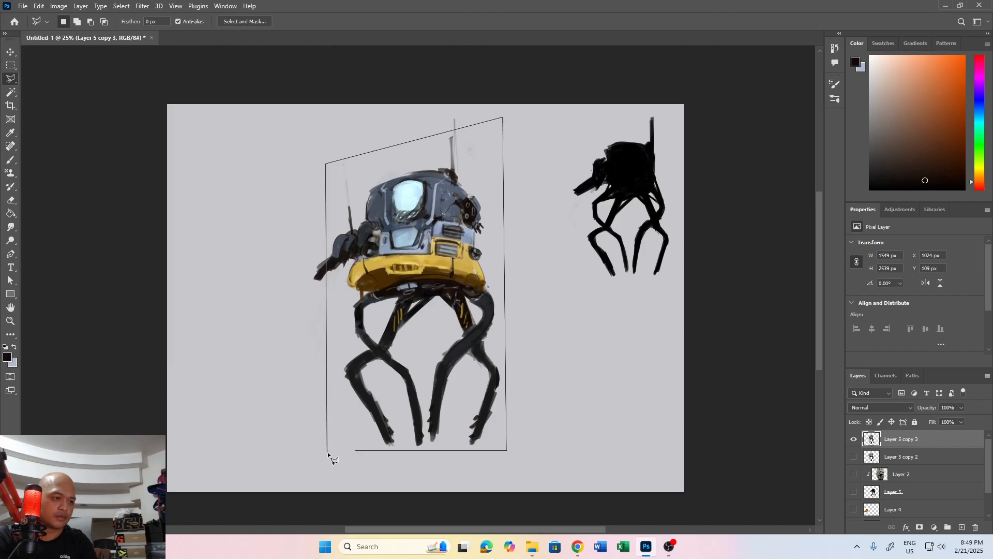
key("BackSpace")
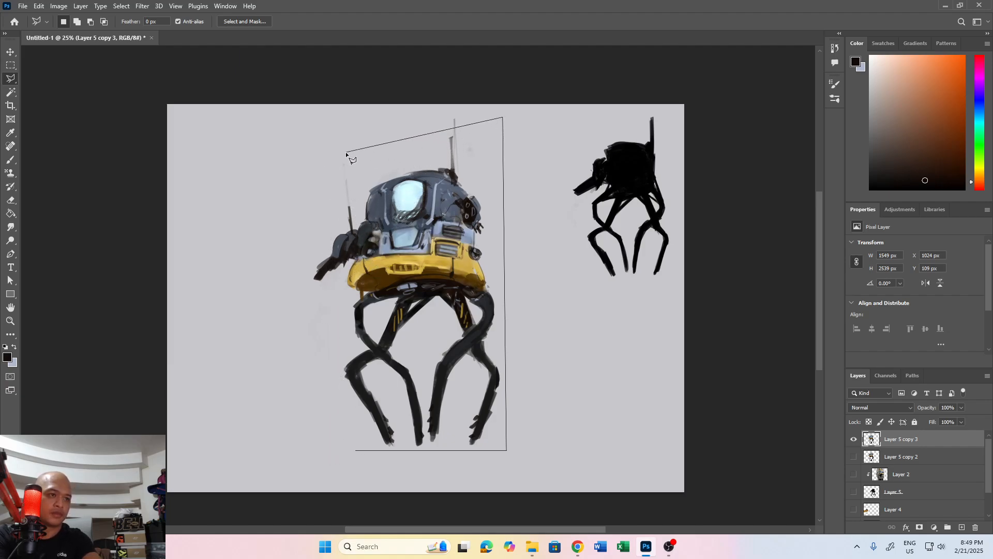
left_click(351, 169)
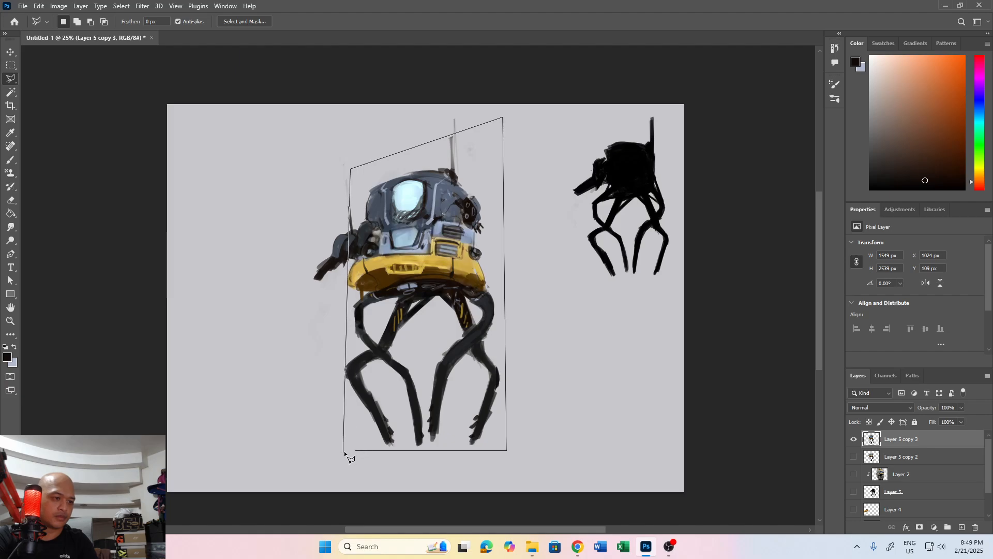
left_click(343, 447)
Set the foreground colour to a muted grey-green, #858c7d, for brush painting
key("b")
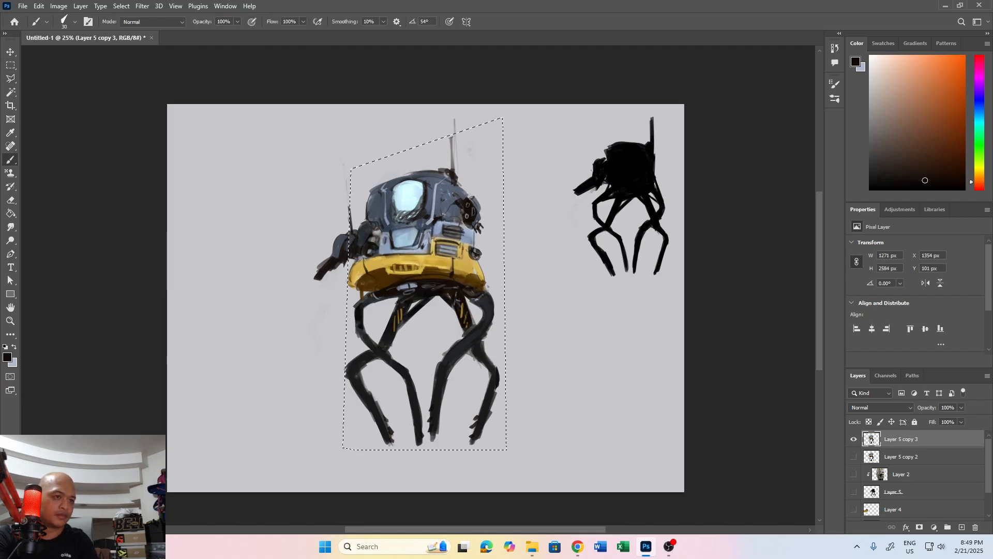
key("x")
left_click(6, 356)
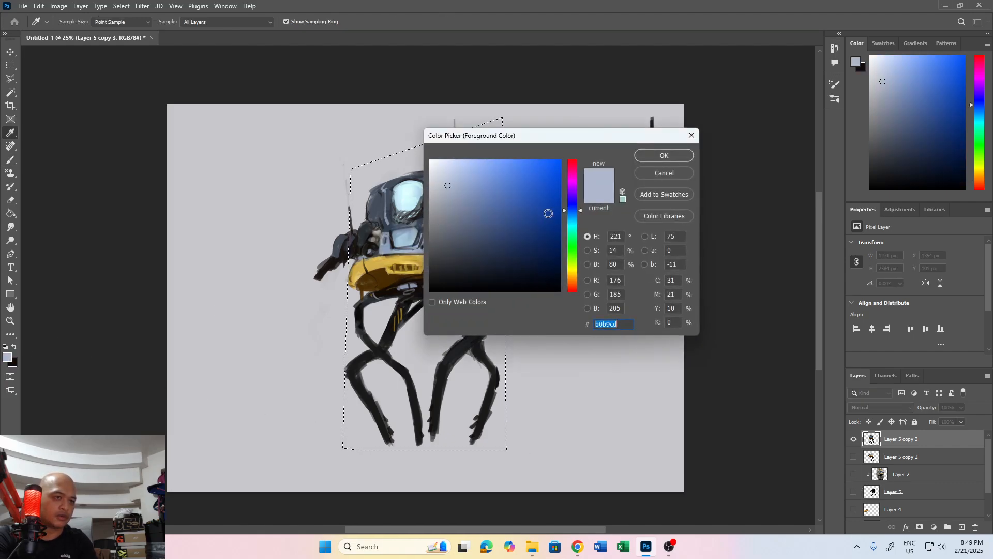
left_click(571, 238)
left_click_drag(571, 236, 570, 256)
left_click_drag(451, 229, 444, 216)
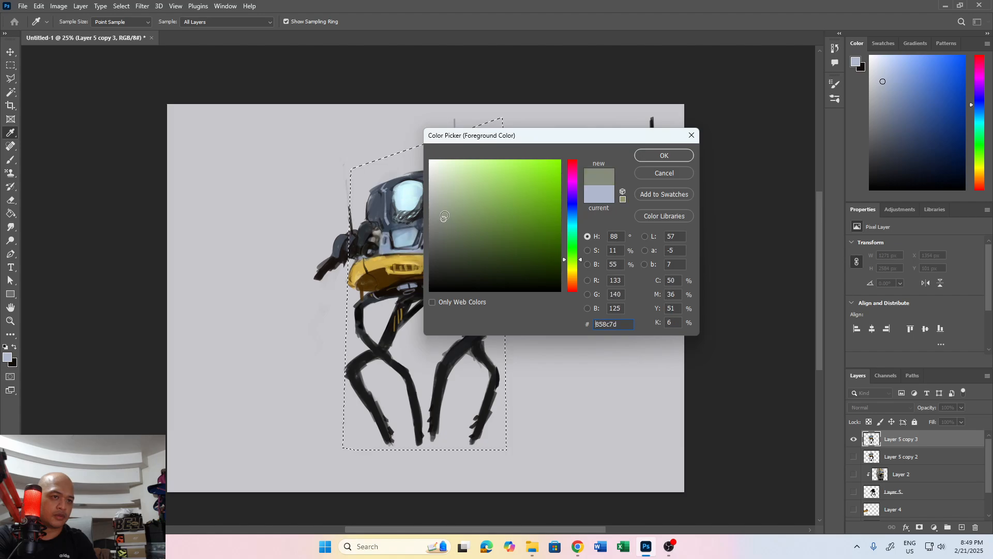
left_click(664, 155)
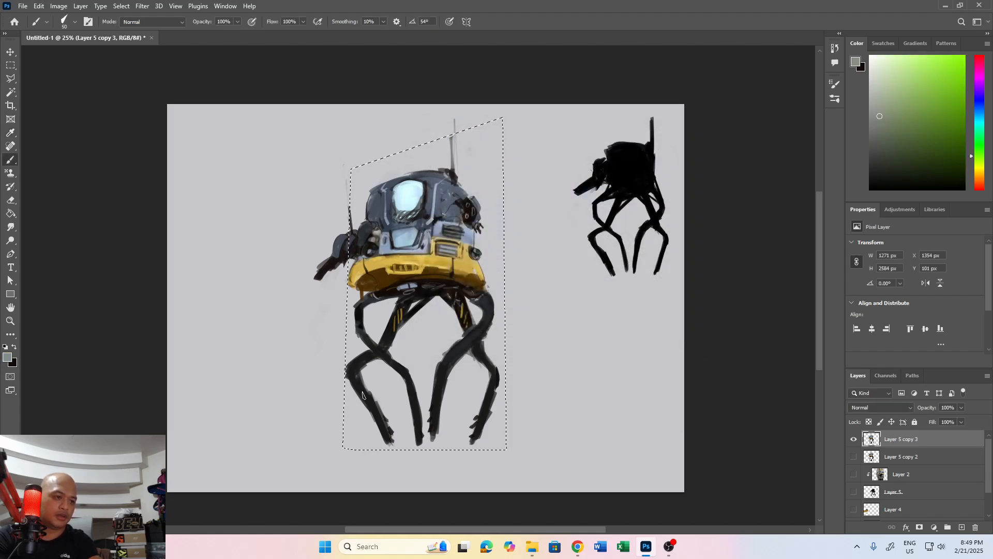
Fill most of the selection with broad grey-green strokes on a new layer beneath the mech, using a size 250 brush
mouse_move(351, 425)
left_mouse_down()
mouse_move(383, 389)
mouse_move(409, 396)
left_mouse_up()
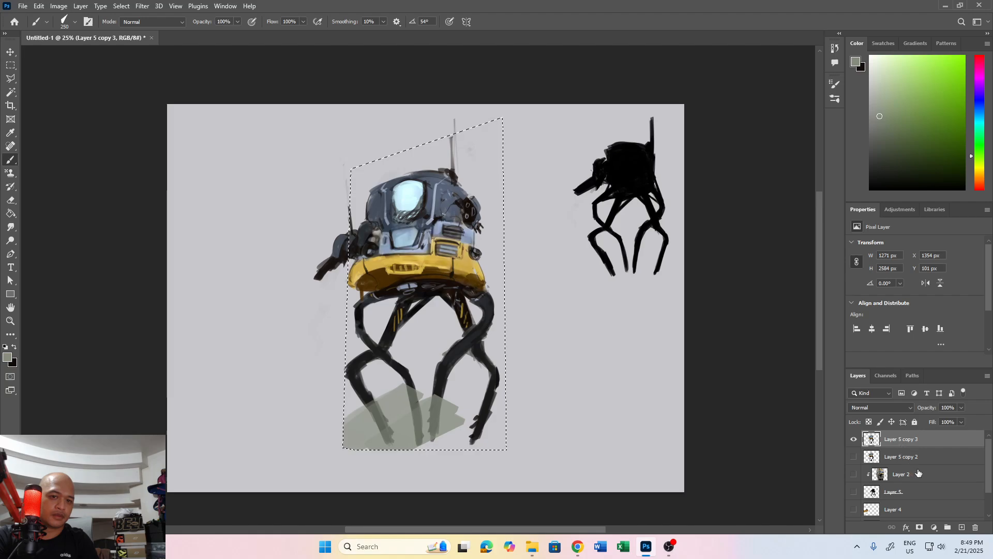
key("ctrl+z")
left_click(934, 471)
left_click(962, 527)
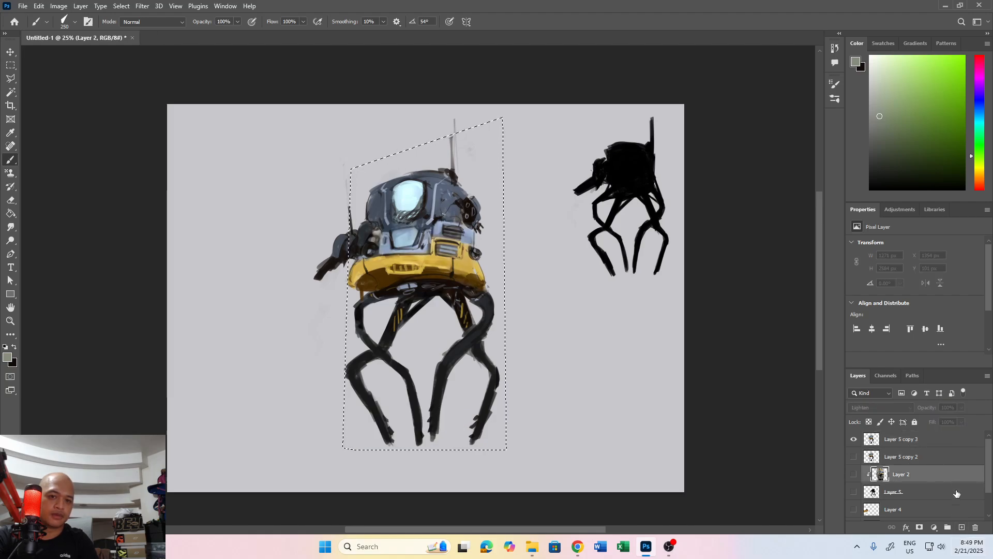
mouse_move(429, 323)
left_mouse_down()
mouse_move(345, 370)
mouse_move(428, 331)
mouse_move(394, 405)
mouse_move(339, 422)
mouse_move(512, 411)
mouse_move(331, 427)
mouse_move(498, 430)
mouse_move(534, 416)
mouse_move(337, 402)
mouse_move(542, 360)
mouse_move(456, 392)
mouse_move(508, 383)
mouse_move(308, 425)
mouse_move(538, 417)
mouse_move(441, 369)
mouse_move(322, 379)
mouse_move(529, 326)
mouse_move(459, 364)
mouse_move(496, 305)
mouse_move(459, 318)
mouse_move(483, 264)
mouse_move(453, 256)
mouse_move(506, 181)
mouse_move(472, 246)
mouse_move(488, 221)
mouse_move(481, 258)
mouse_move(494, 255)
mouse_move(448, 304)
mouse_move(407, 313)
mouse_move(375, 282)
mouse_move(353, 345)
mouse_move(345, 165)
mouse_move(384, 270)
mouse_move(358, 191)
mouse_move(515, 171)
mouse_move(477, 182)
mouse_move(488, 185)
mouse_move(518, 115)
mouse_move(465, 181)
mouse_move(443, 165)
mouse_move(396, 177)
left_mouse_up()
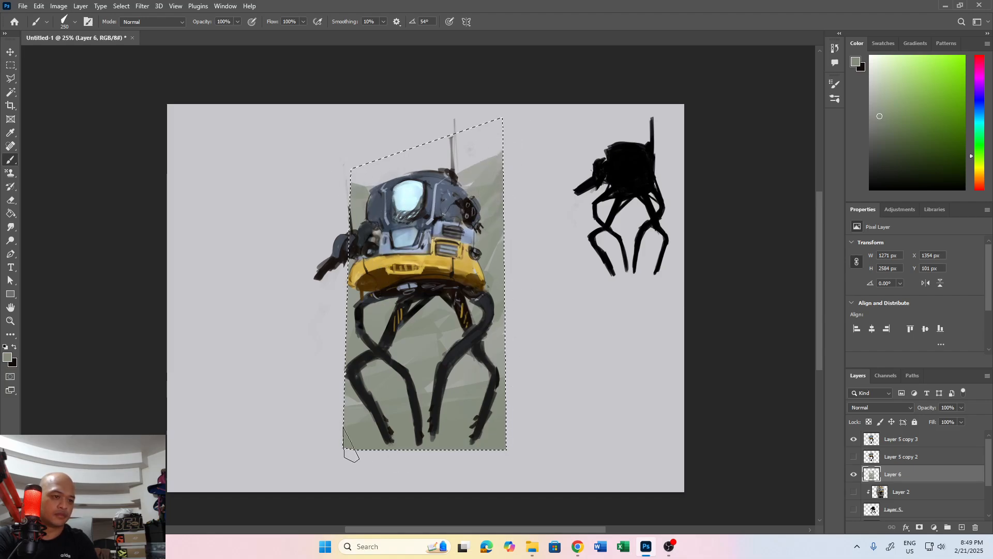
Darken the lower part of the backdrop around the feet with sweeping strokes of a darker grey-green, and clear the selection
left_click(8, 357)
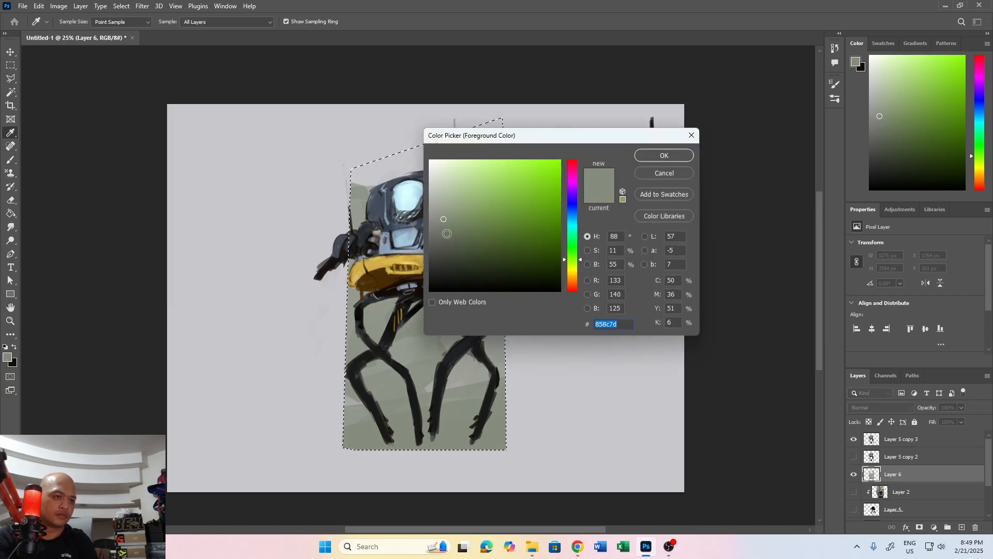
left_click(660, 158)
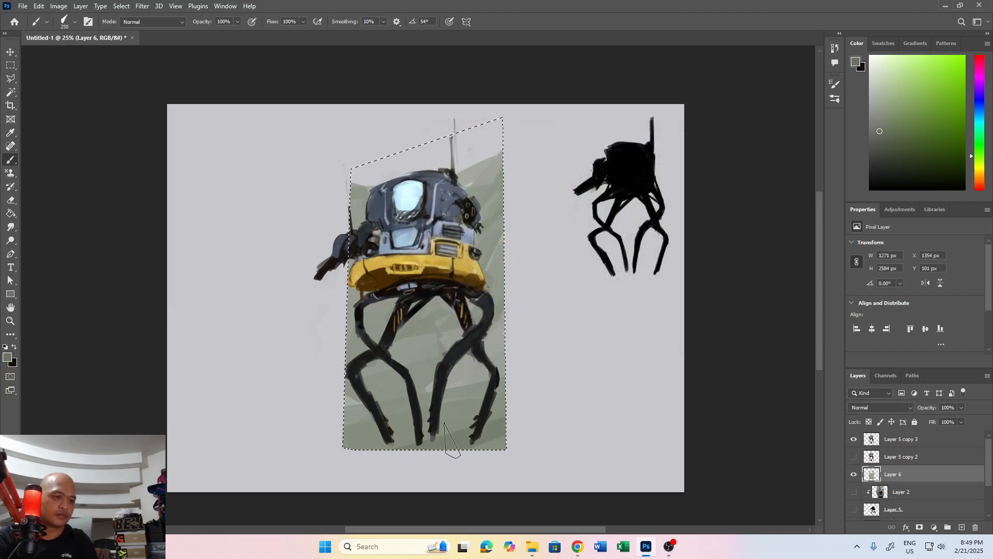
left_click_drag(304, 430, 561, 387)
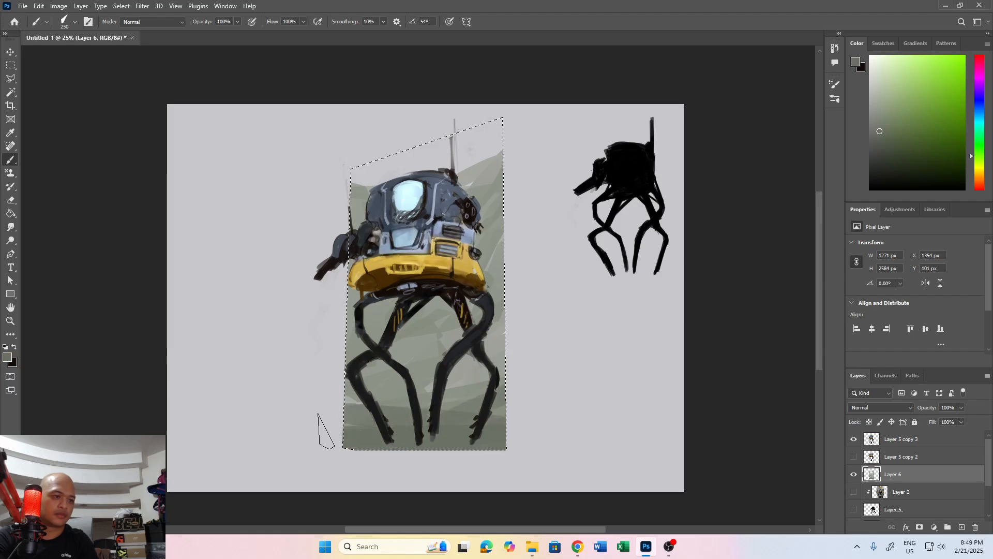
left_click_drag(325, 431, 575, 365)
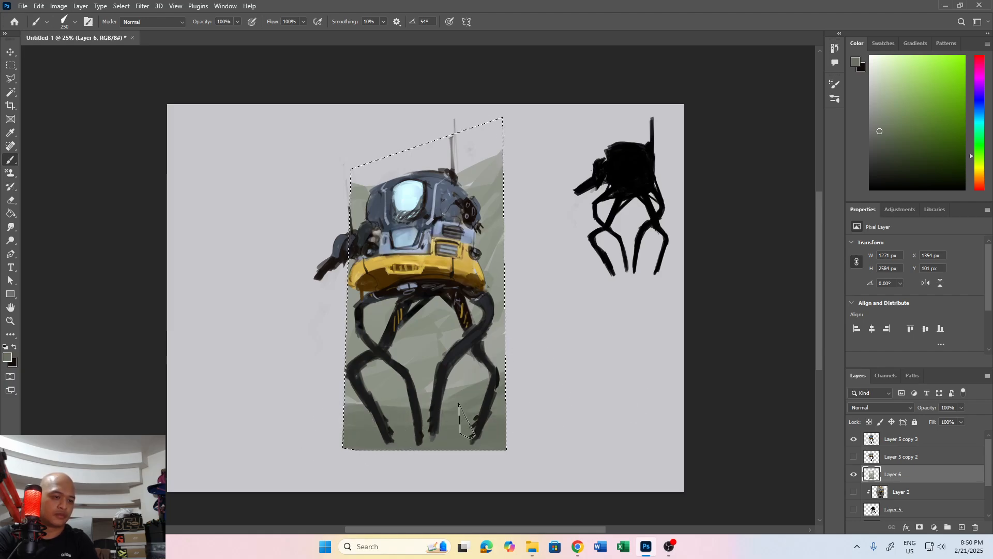
key("m")
left_click(542, 436)
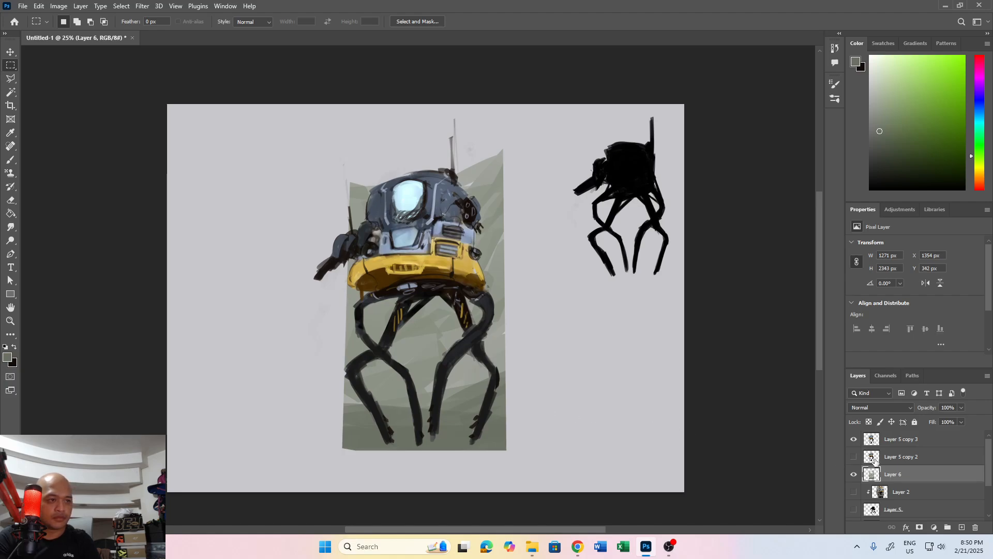
On a new layer above the backdrop, outline a thin jagged ground-shaped selection under the feet, with spiked ends extending past both sides
left_click(961, 527)
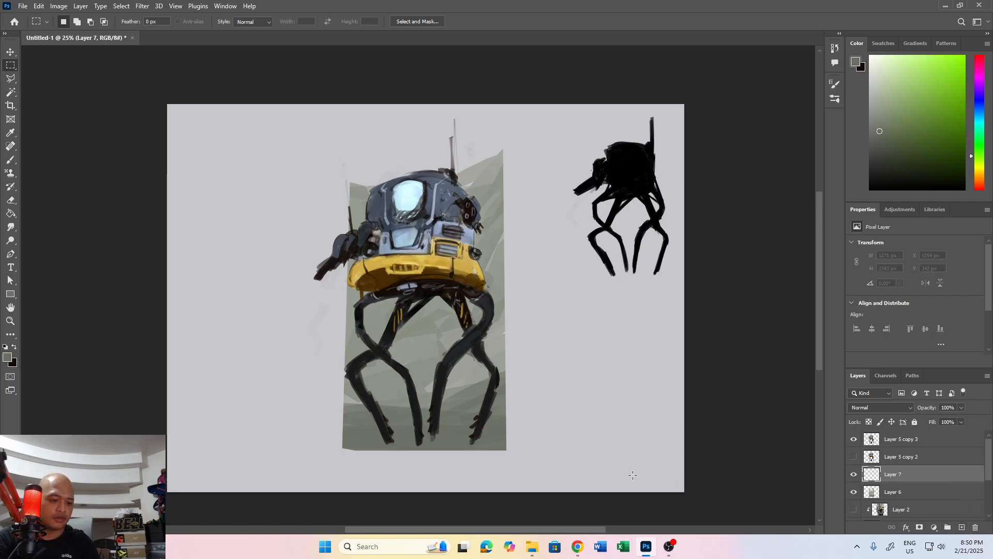
key("l")
left_click(274, 455)
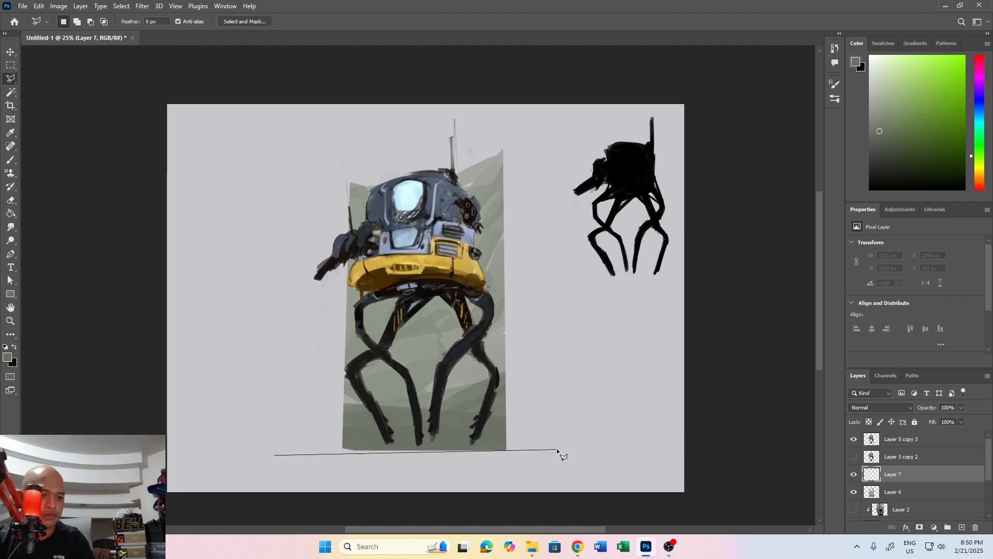
left_click(580, 448)
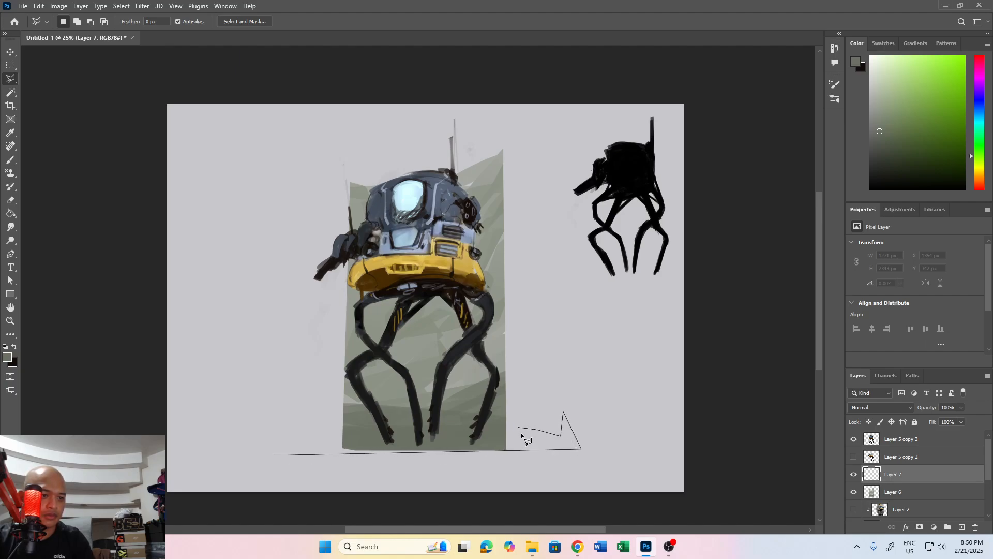
left_click(462, 437)
left_click(448, 445)
left_click(368, 445)
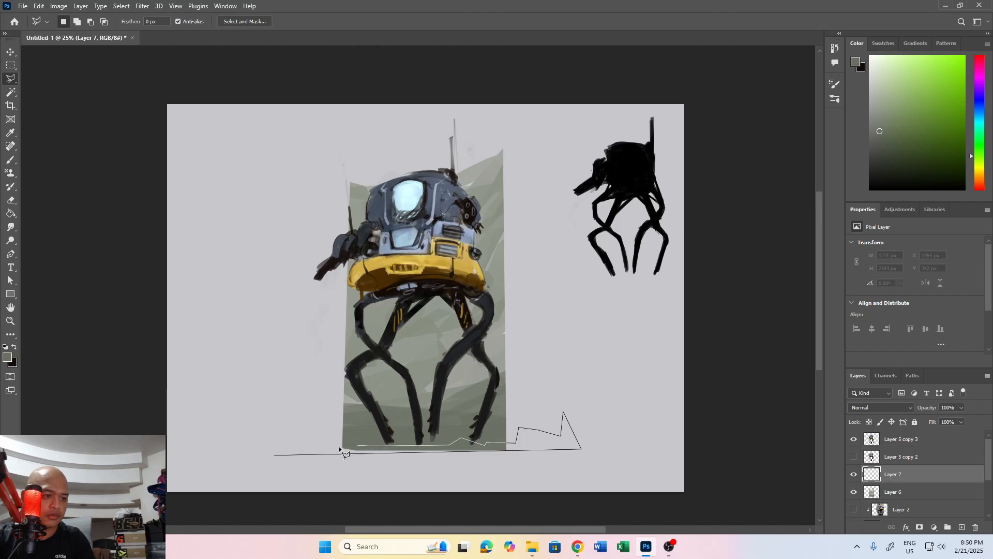
left_click(321, 451)
left_click(284, 449)
left_click(253, 425)
left_click(251, 454)
left_click(274, 455)
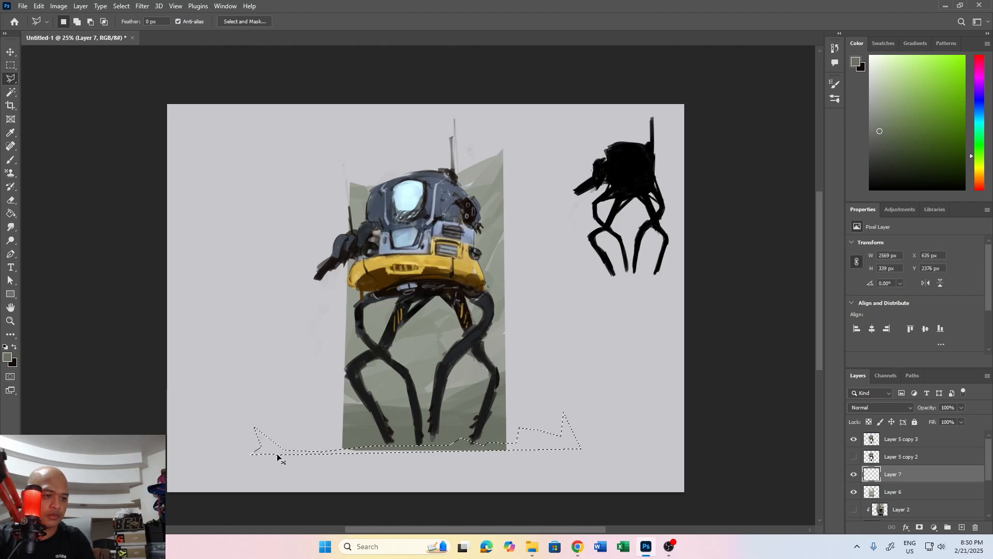
Fill the ground-shaped selection with near-black strokes using a size 250 brush and clear the selection
key("b")
key("x")
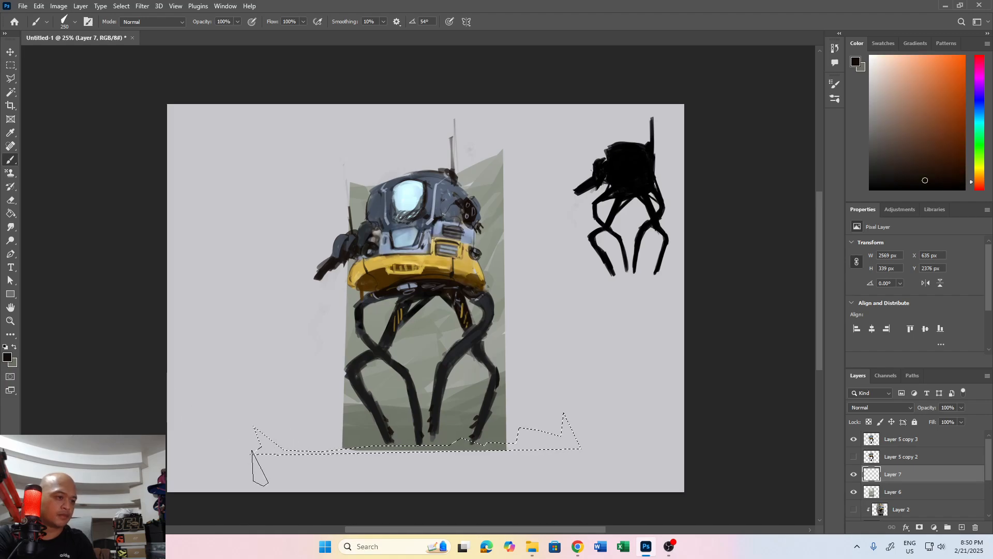
mouse_move(257, 441)
left_mouse_down()
mouse_move(308, 433)
mouse_move(256, 444)
mouse_move(309, 448)
mouse_move(327, 430)
mouse_move(344, 438)
mouse_move(443, 423)
mouse_move(504, 437)
mouse_move(545, 426)
mouse_move(547, 400)
mouse_move(556, 418)
mouse_move(577, 424)
mouse_move(562, 413)
mouse_move(571, 434)
left_mouse_up()
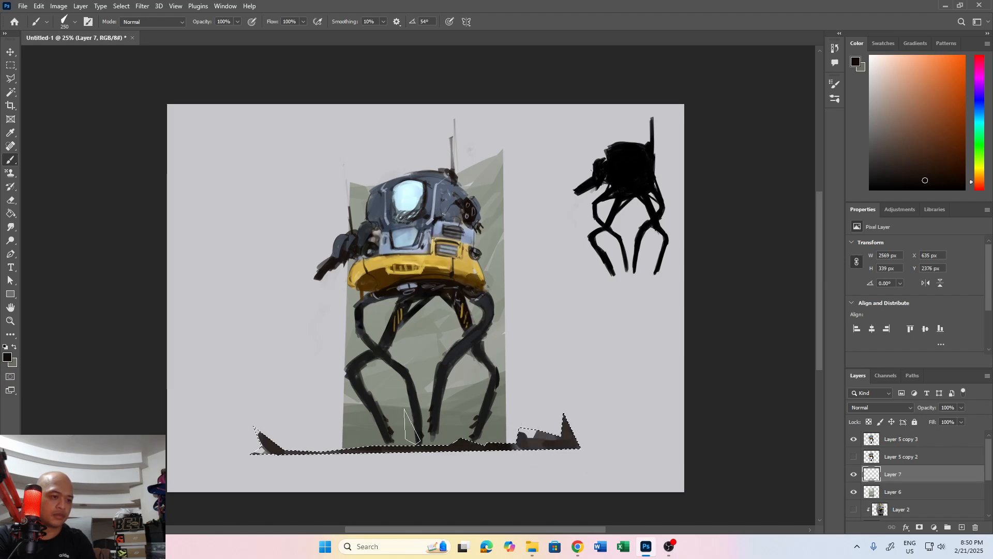
key("m")
key("ctrl+d")
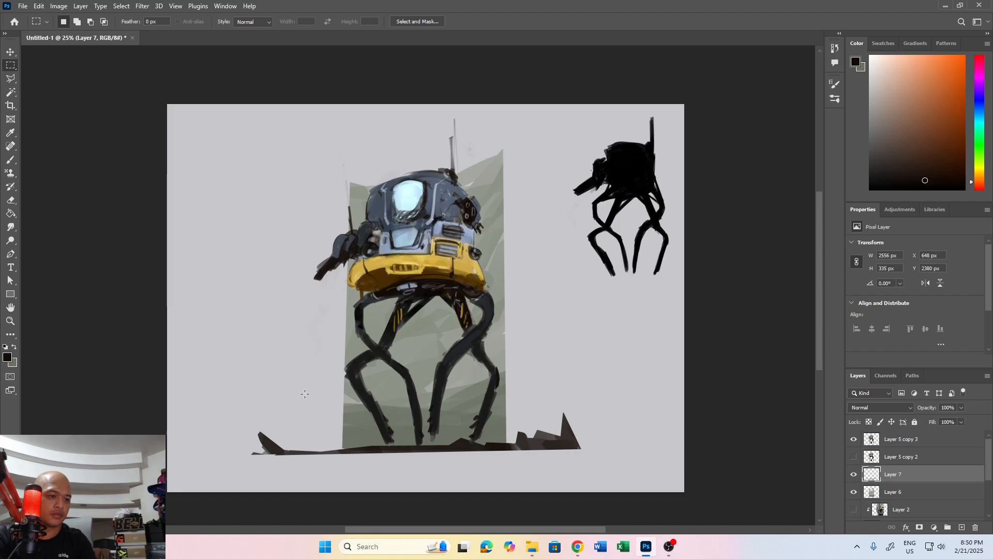
Nudge the dark ground strip up about 8 px to meet the mech's feet
key("v")
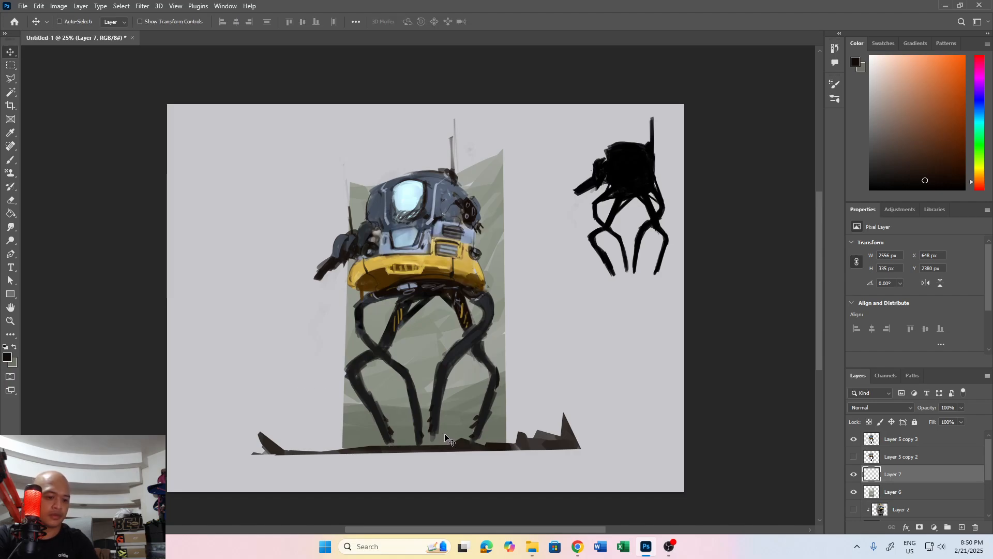
left_click_drag(450, 442, 450, 441)
key("Up")
key("Up")
key("Up")
key("Up")
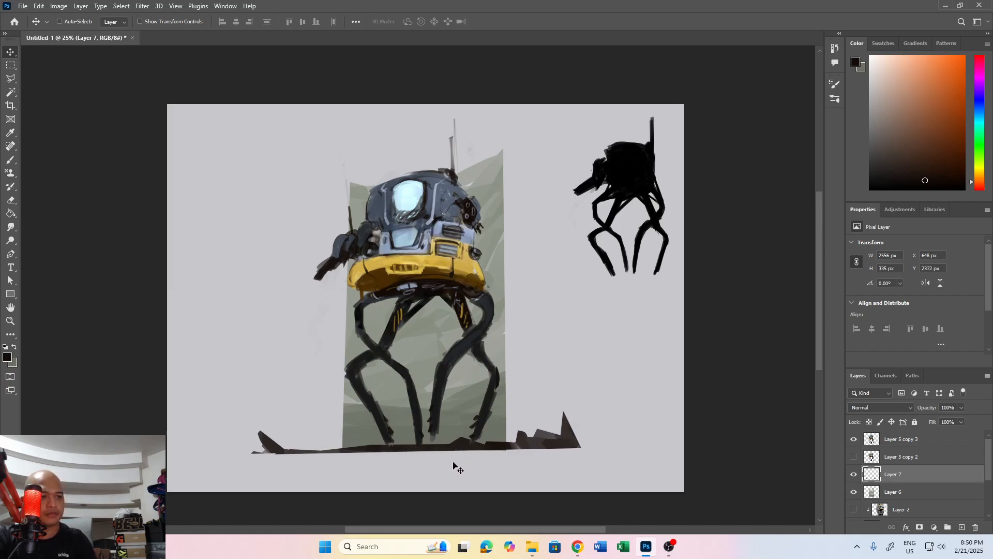
Dab small near-black debris flecks around the mech's feet on a new layer, with brush sizes from 40 down to 10
key("ctrl+shift+alt+n")
key("b")
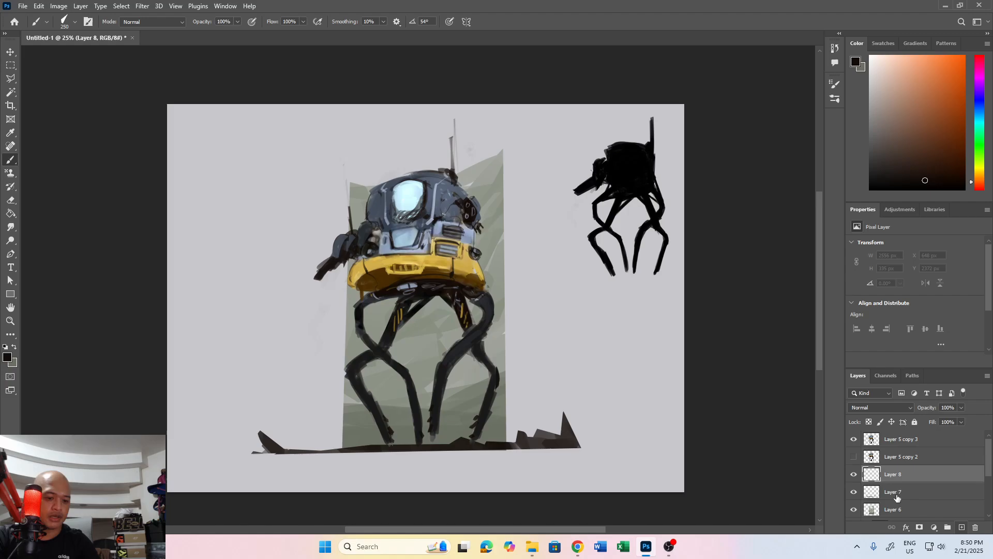
key("bracketleft")
key("bracketleft")
key("bracketleft")
key("bracketleft")
key("bracketleft")
left_click(373, 435)
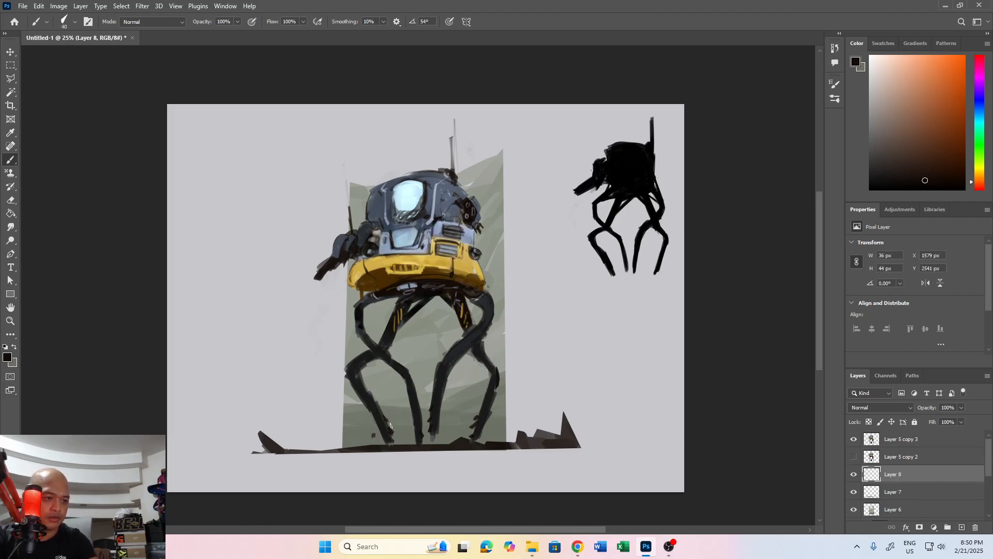
left_click(399, 417)
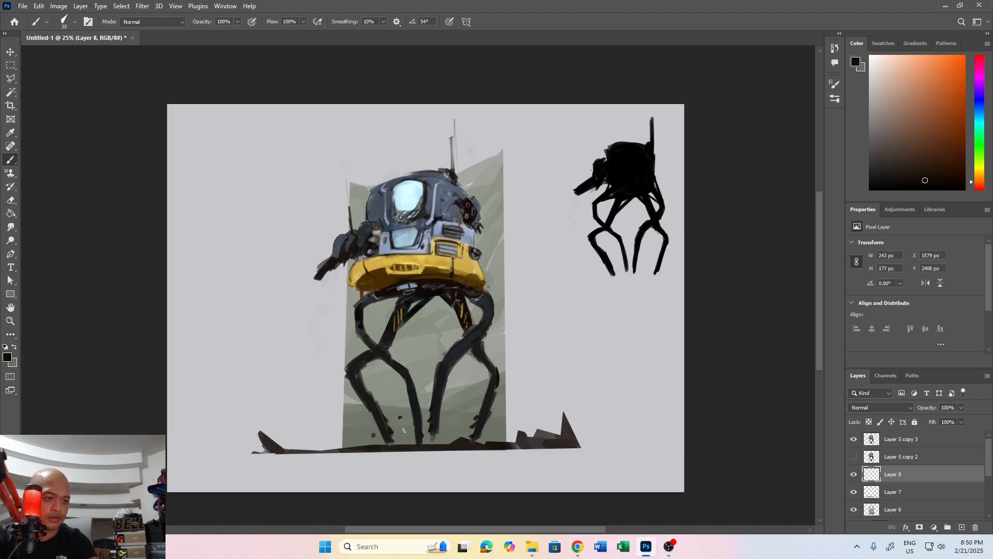
key("bracketright")
left_click(465, 407)
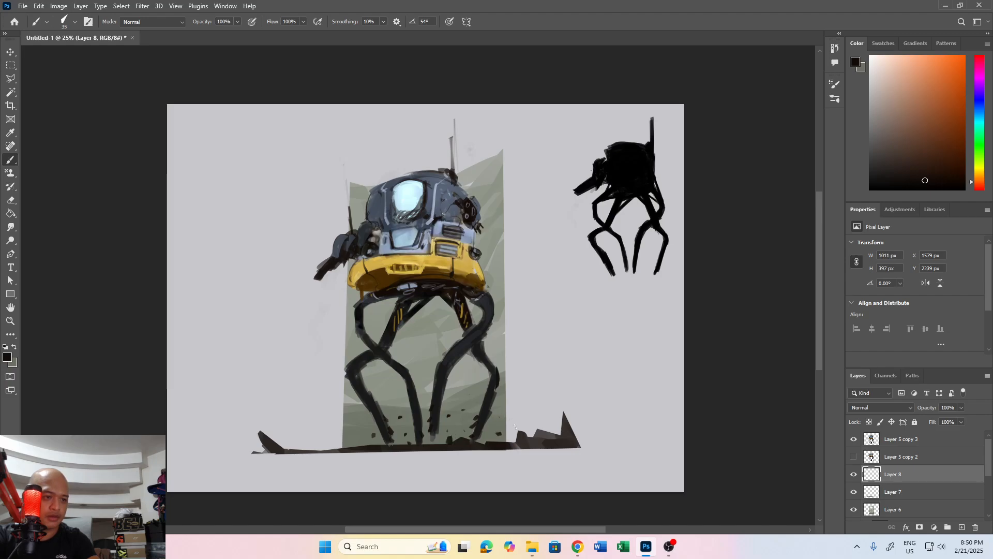
left_click(343, 423)
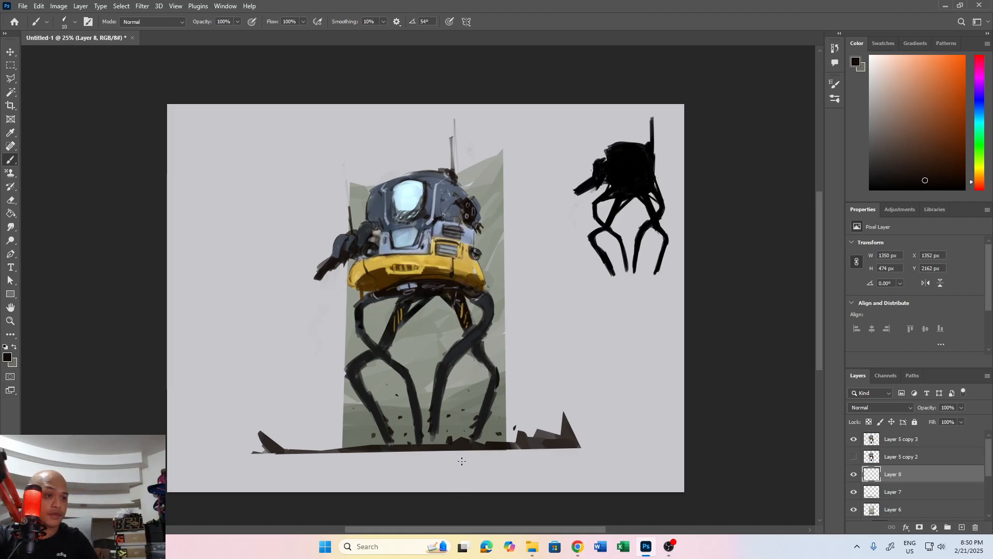
Duplicate the mech layer Layer 5 copy 3 and hide the original
left_click_drag(968, 447, 961, 526)
left_click(854, 455)
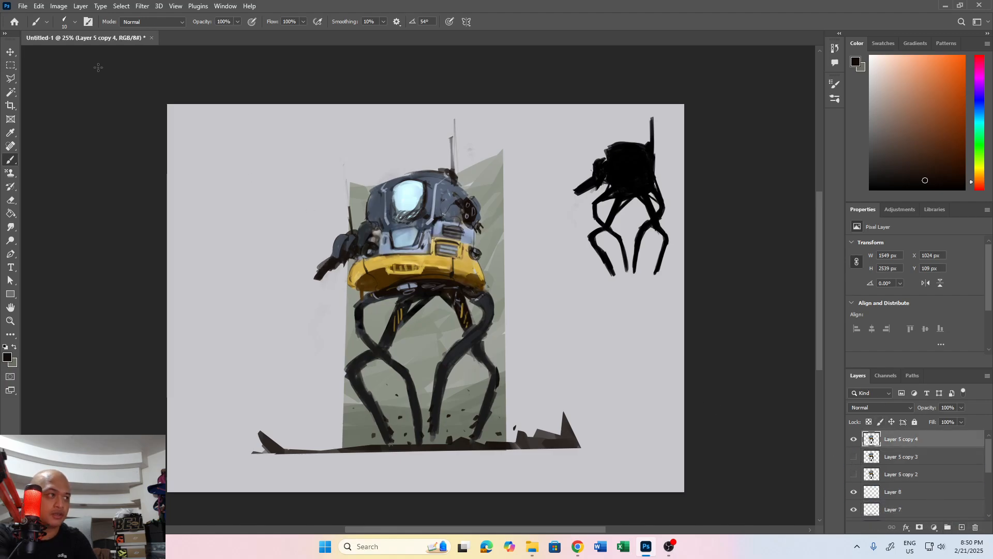
Warm the shadows of the duplicated mech layer with Color Balance, setting Cyan–Red to +13 and Yellow–Blue to -11
left_click(58, 5)
mouse_move(130, 33)
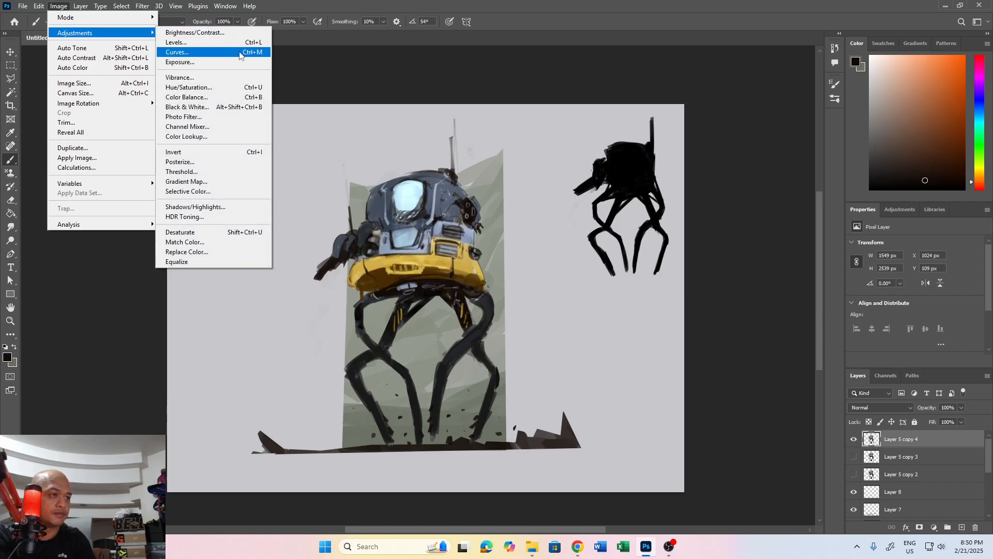
left_click(239, 97)
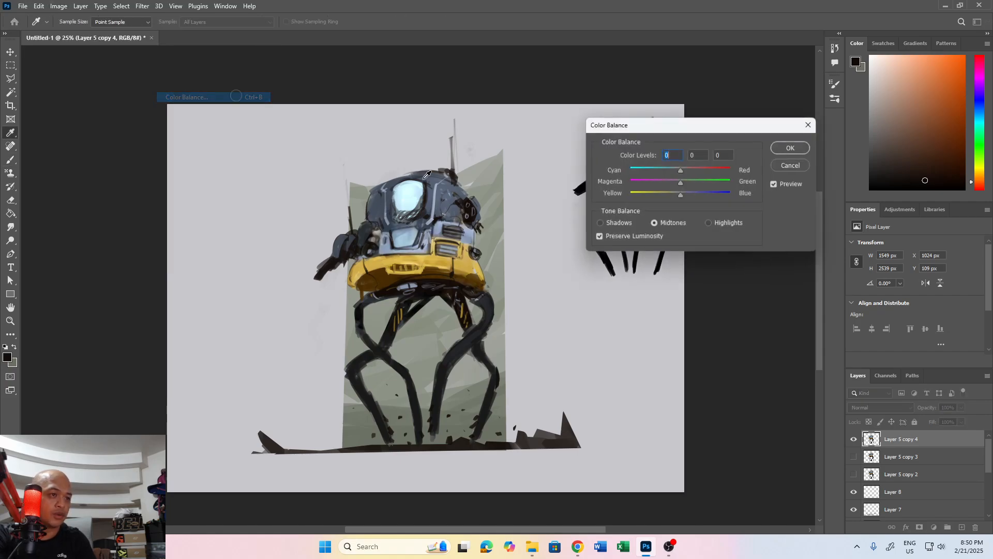
left_click(683, 194)
left_click(631, 227)
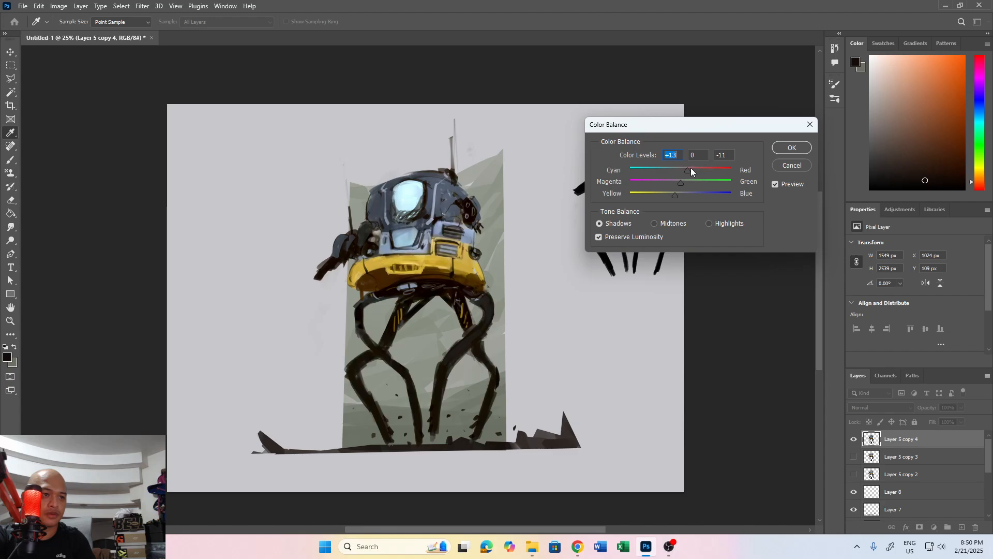
left_click(782, 148)
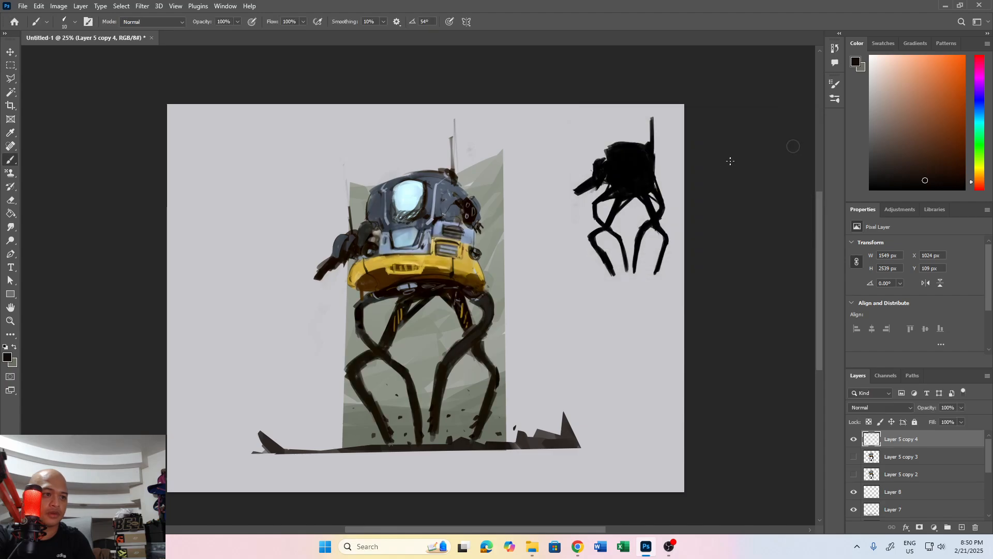
Adjust the mech layer's contrast with an RGB Curves adjustment, lowering the midtones from input 109 to output 99 and adding a point above
left_click(69, 6)
mouse_move(77, 29)
left_click(199, 52)
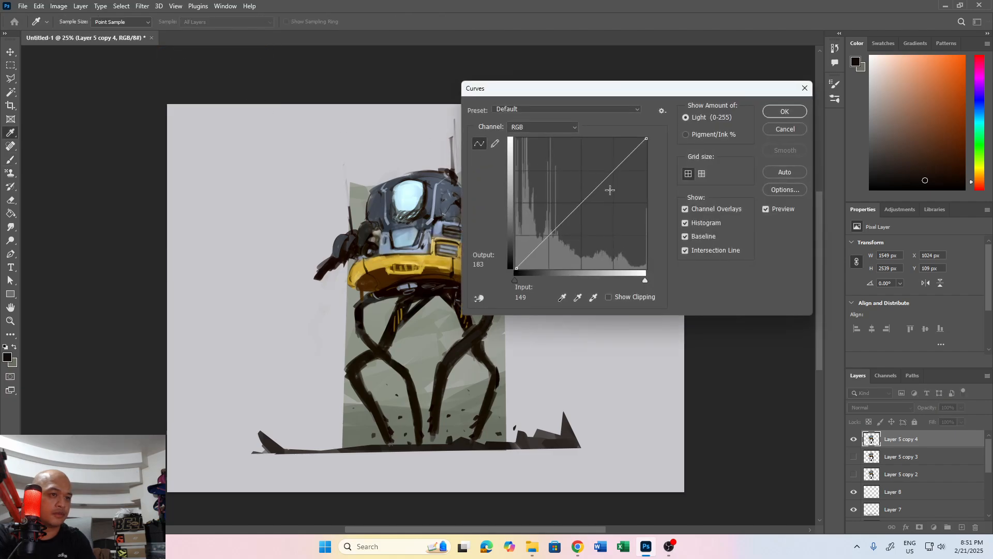
left_click_drag(572, 213, 573, 217)
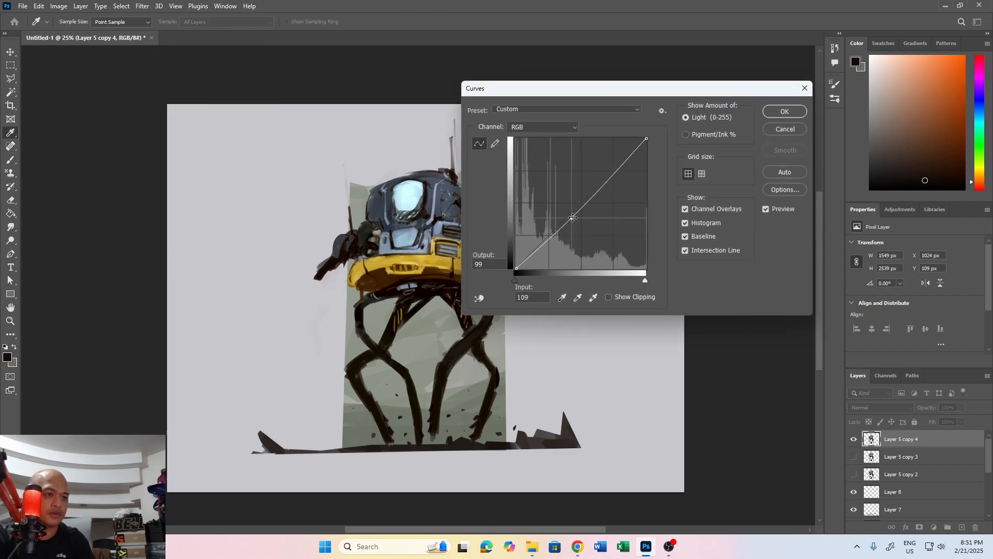
left_click(596, 194)
left_click(773, 112)
key("b")
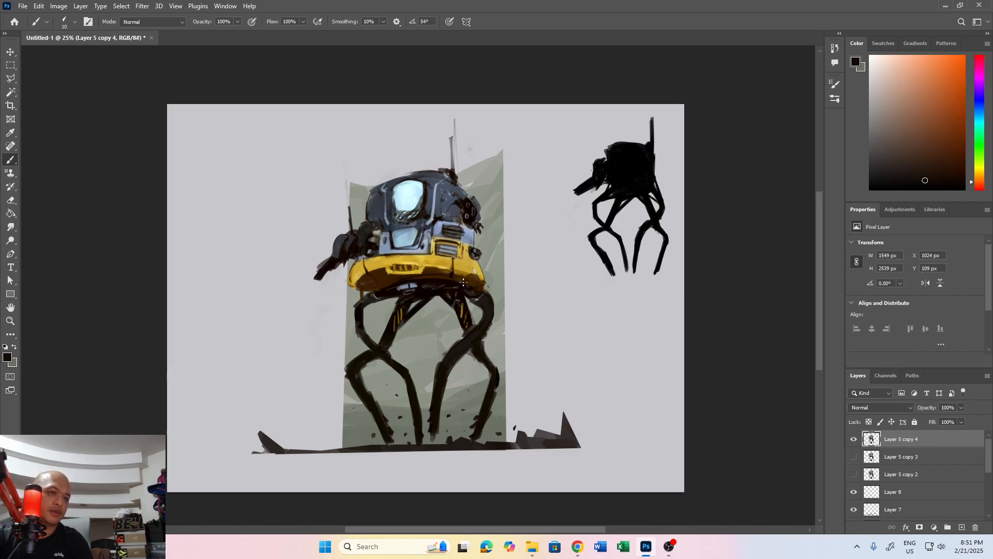
Paint thin rim highlights along the edges of the mech's legs on a new layer, using light grey sampled from the background
key("i")
left_click(559, 126)
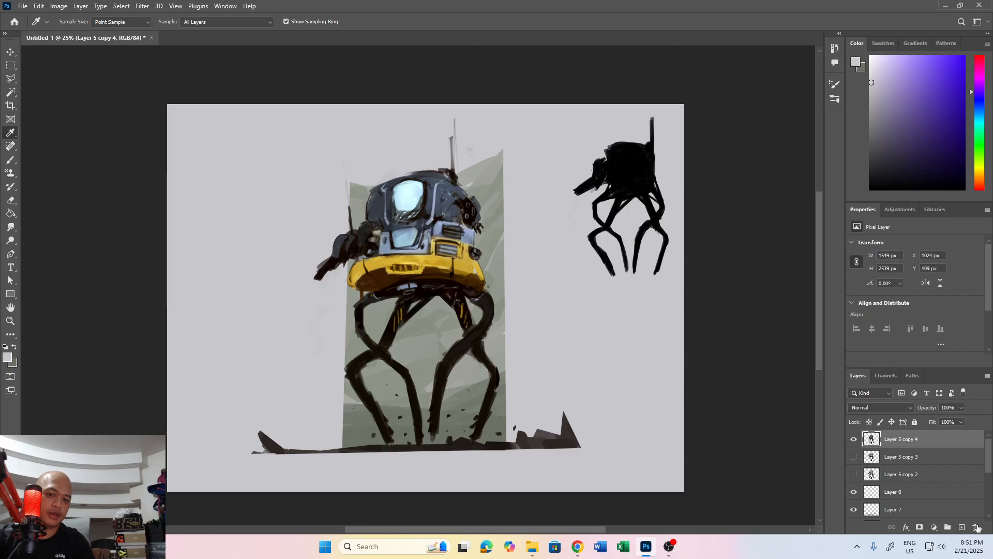
left_click(958, 526)
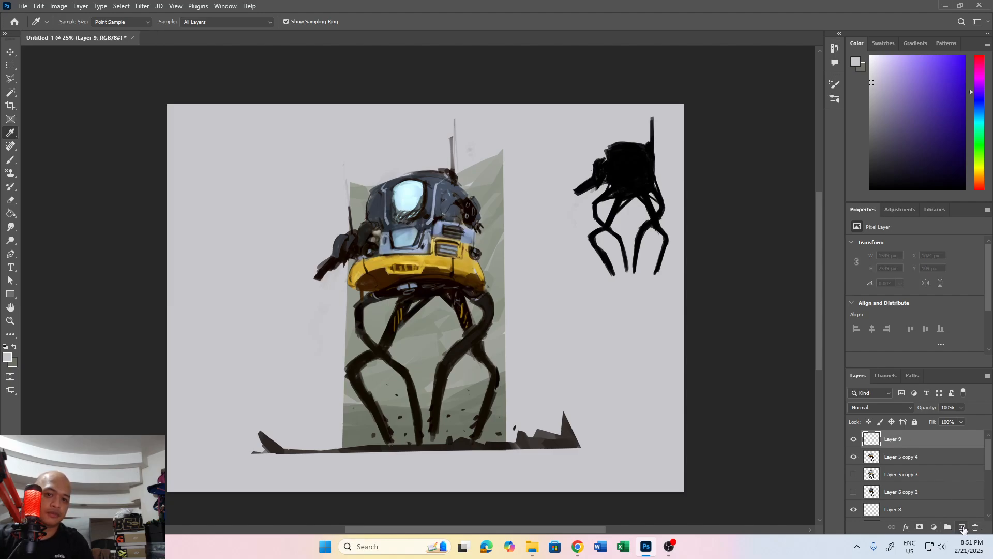
key("b")
mouse_move(492, 293)
left_mouse_down()
mouse_move(495, 313)
mouse_move(490, 296)
mouse_move(495, 303)
left_mouse_up()
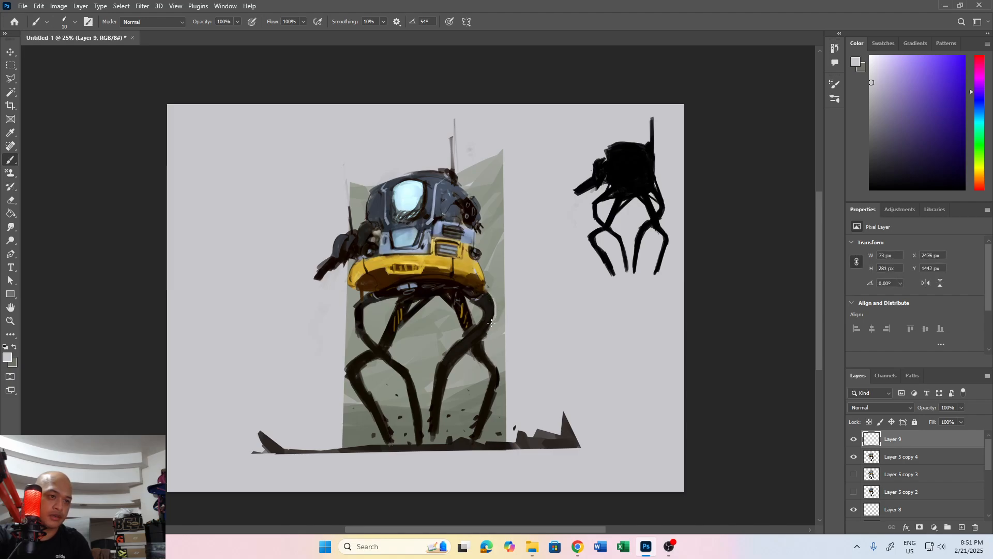
mouse_move(471, 348)
left_mouse_down()
mouse_move(440, 393)
mouse_move(491, 344)
left_mouse_up()
left_click_drag(498, 377, 480, 434)
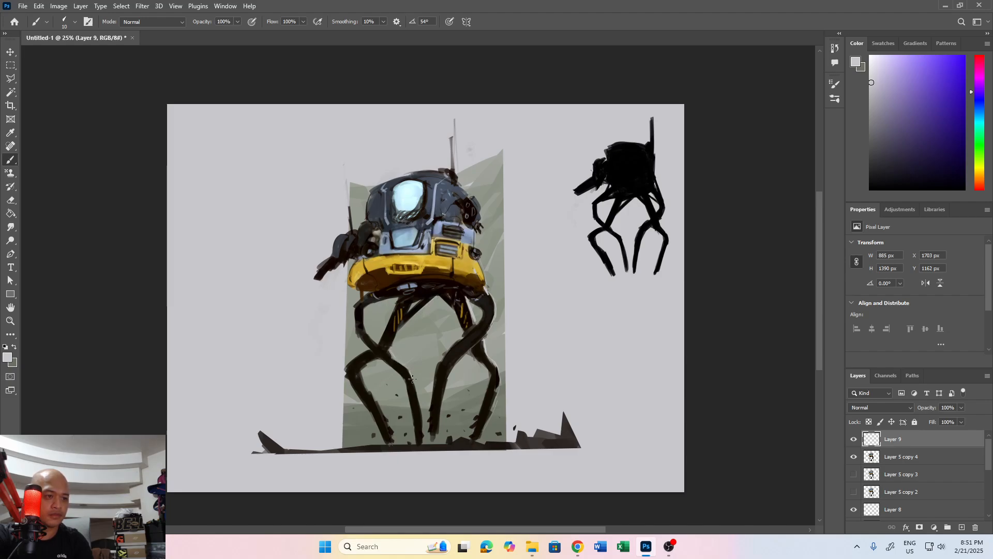
left_click_drag(419, 406, 421, 426)
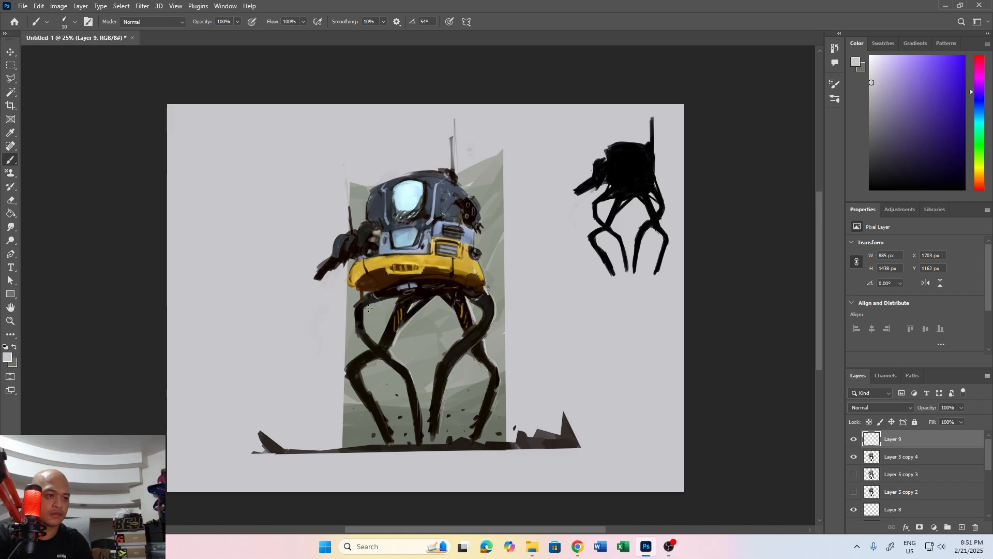
left_click_drag(369, 308, 365, 306)
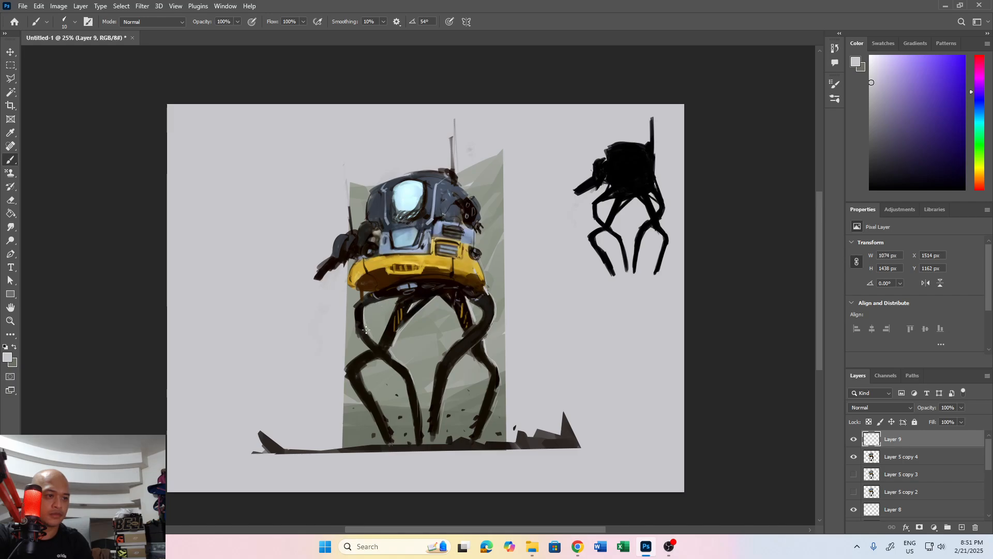